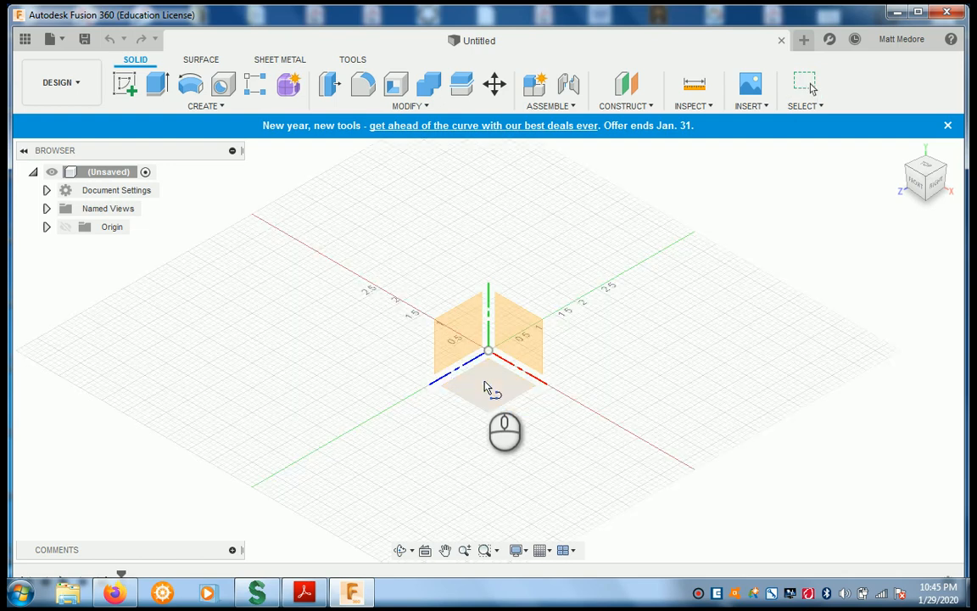
On the horizontal origin plane, sketch a 1.3 in horizontal line from the origin and move its dimension closer to the line.
{"action": "left_click", "coordinate": [487, 389]}
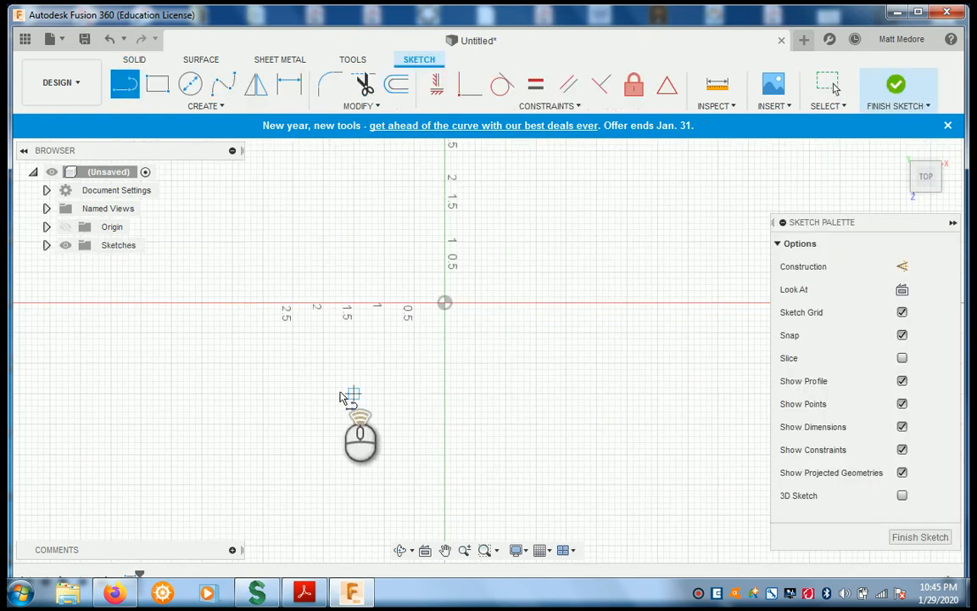
{"action": "scroll", "coordinate": [433, 318], "scroll_direction": "up", "scroll_amount": 10}
{"action": "left_click", "coordinate": [427, 319]}
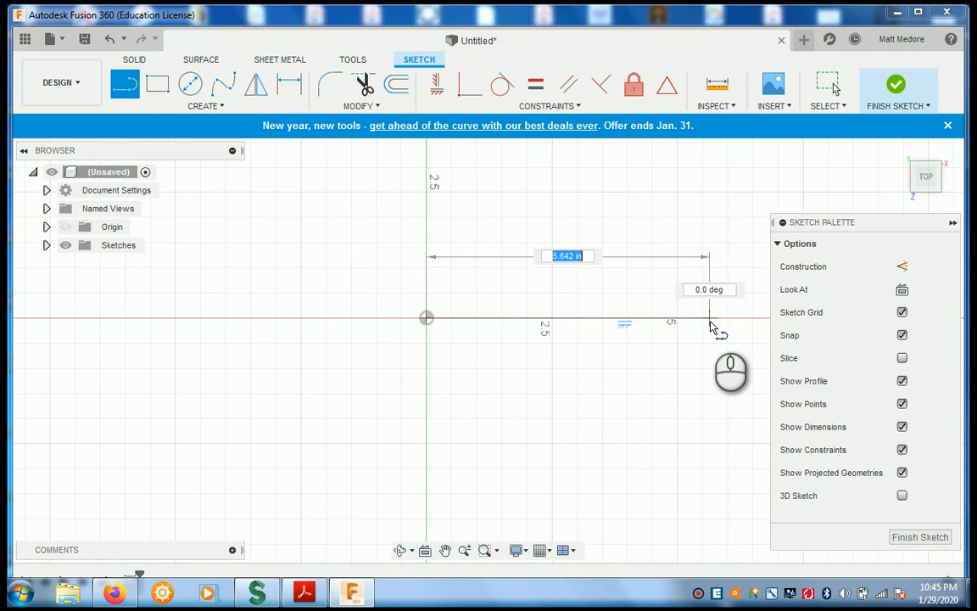
{"action": "type", "text": "1.3"}
{"action": "key", "text": "Return"}
{"action": "key", "text": "Escape"}
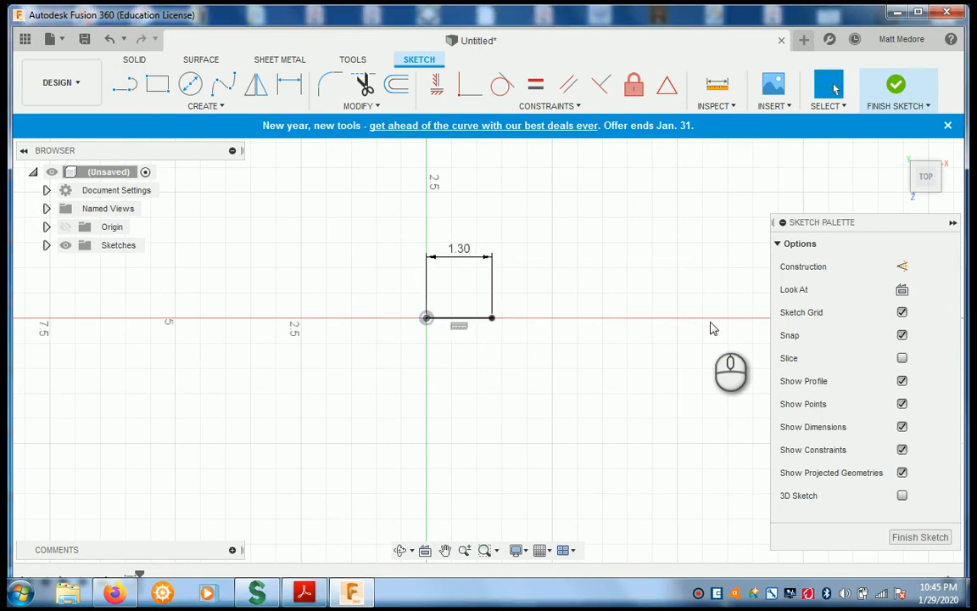
{"action": "scroll", "coordinate": [468, 314], "scroll_direction": "up", "scroll_amount": 3}
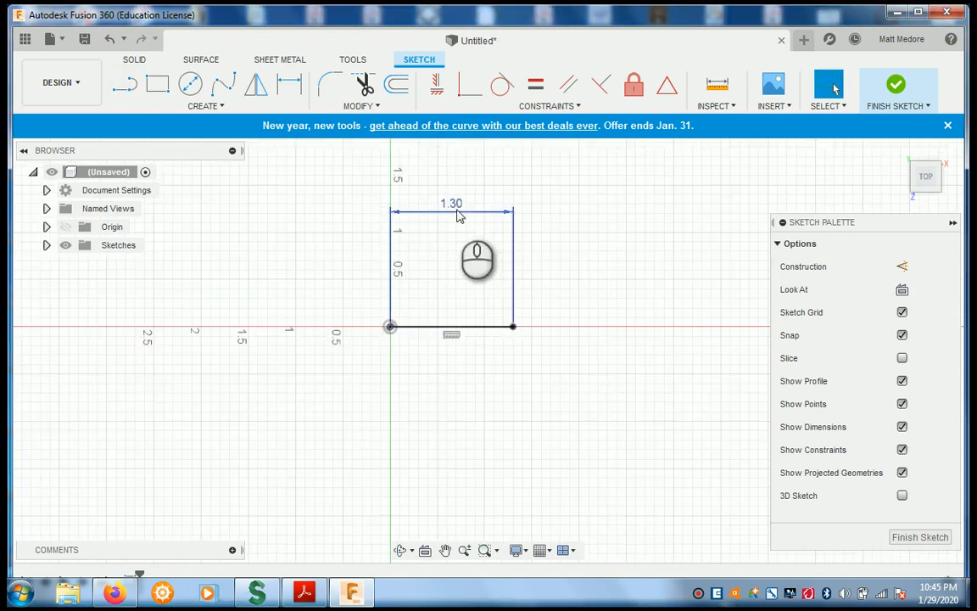
{"action": "mouse_move", "coordinate": [457, 210]}
{"action": "left_mouse_down"}
{"action": "mouse_move", "coordinate": [456, 289]}
{"action": "mouse_move", "coordinate": [460, 268]}
{"action": "left_mouse_up"}
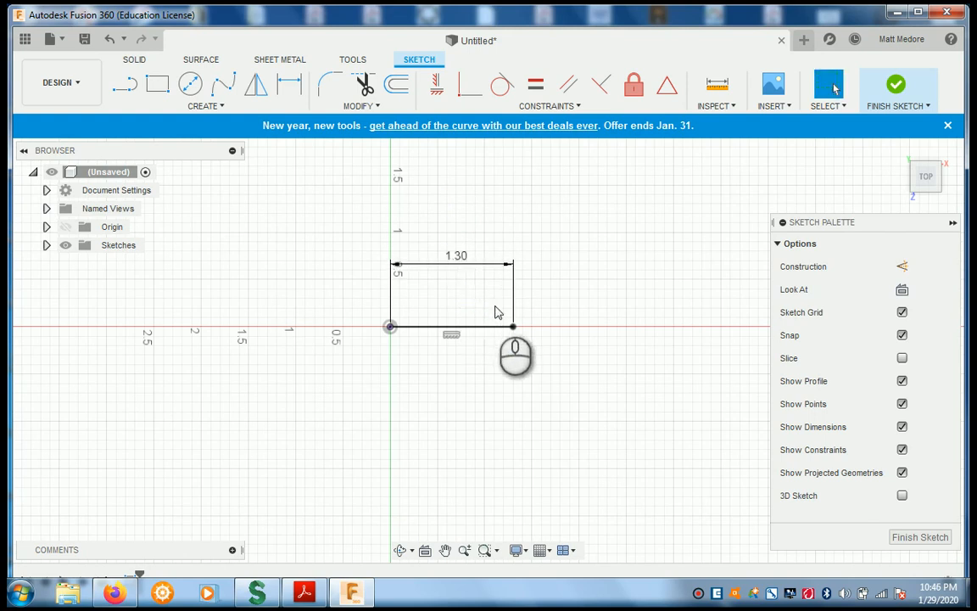
From the line's right end, draw connected perpendicular lines down and leftward, forming a small notch and a longer horizontal step.
{"action": "scroll", "coordinate": [498, 313], "scroll_direction": "up", "scroll_amount": 2}
{"action": "scroll", "coordinate": [498, 313], "scroll_direction": "up", "scroll_amount": 1}
{"action": "scroll", "coordinate": [467, 161], "scroll_direction": "up", "scroll_amount": 2}
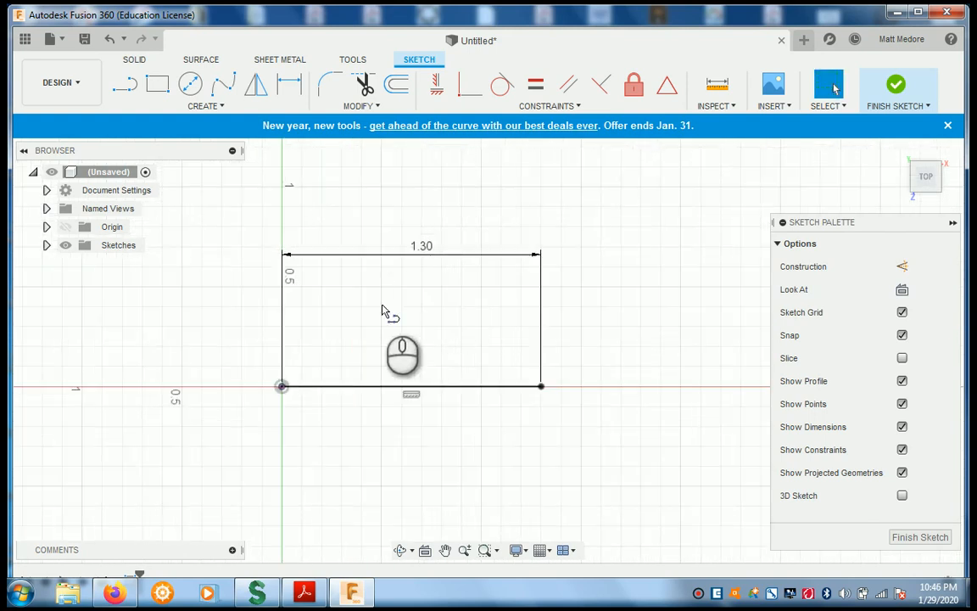
{"action": "key", "text": "l"}
{"action": "scroll", "coordinate": [425, 390], "scroll_direction": "down", "scroll_amount": 2}
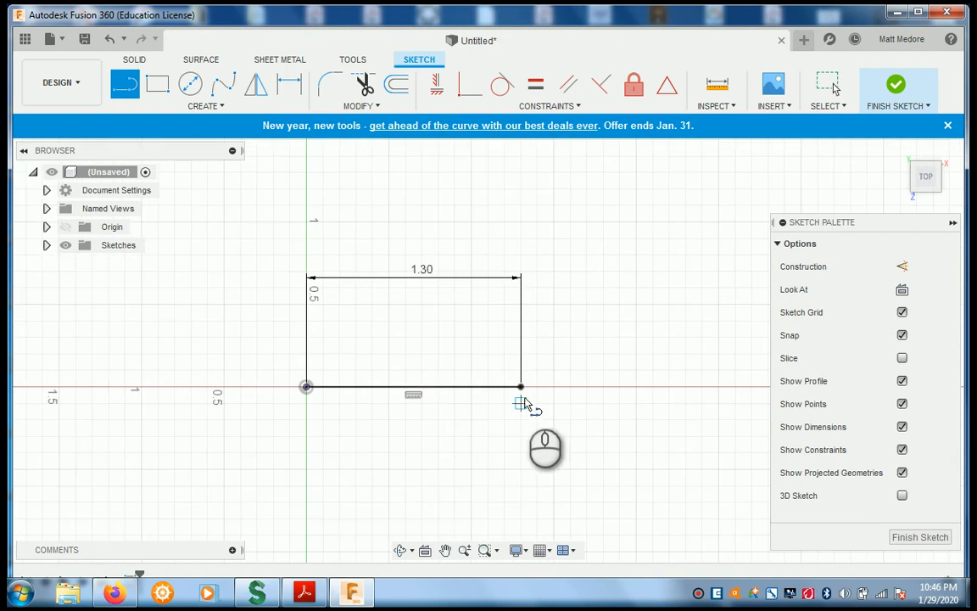
{"action": "left_click", "coordinate": [521, 387]}
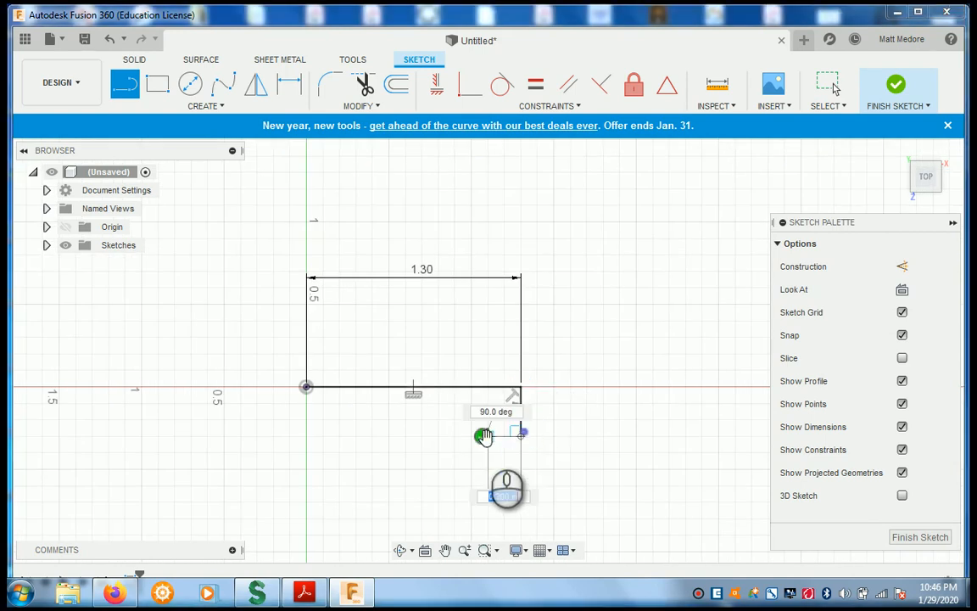
{"action": "scroll", "coordinate": [499, 441], "scroll_direction": "up", "scroll_amount": 4}
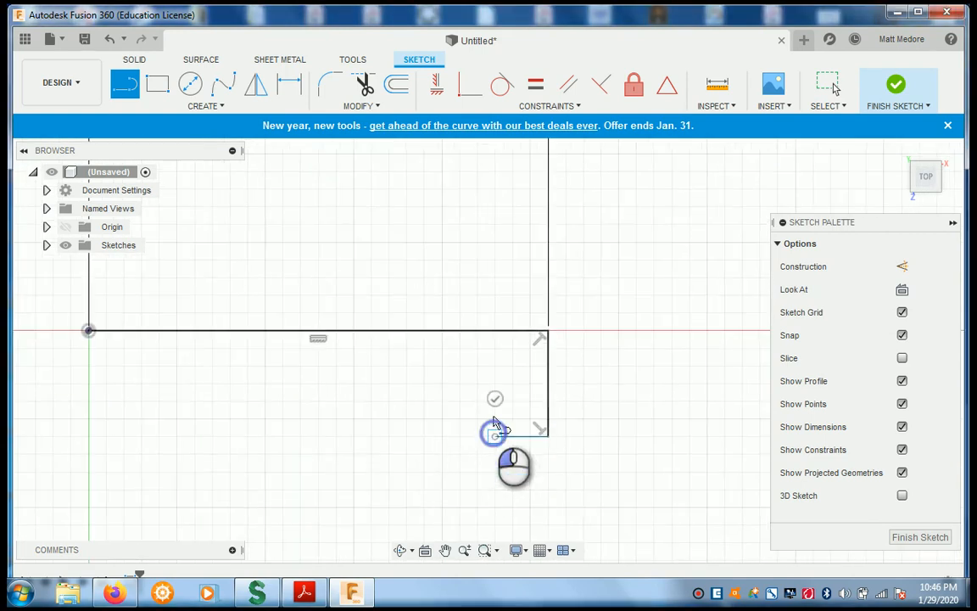
{"action": "left_click", "coordinate": [472, 421]}
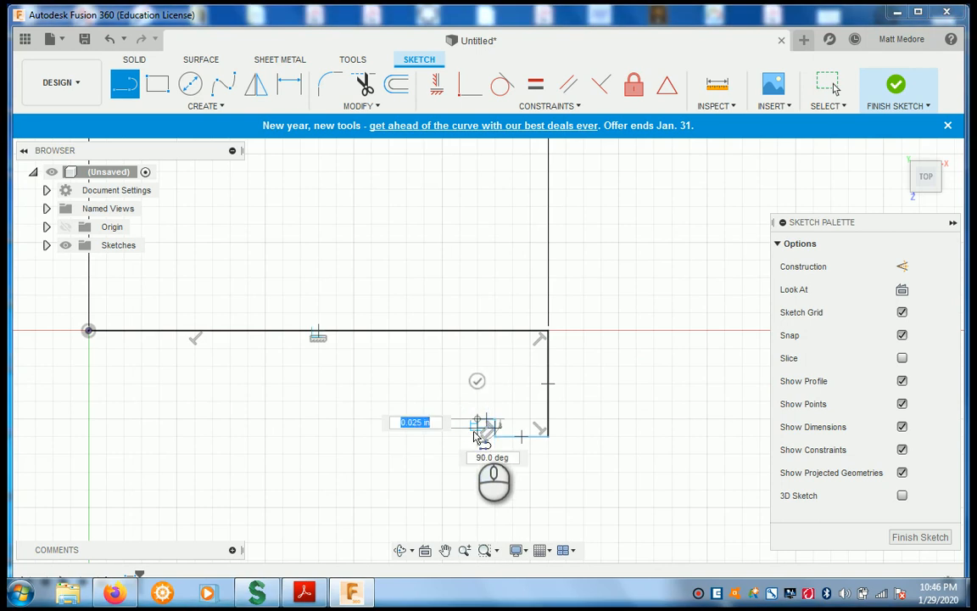
{"action": "left_click", "coordinate": [477, 477]}
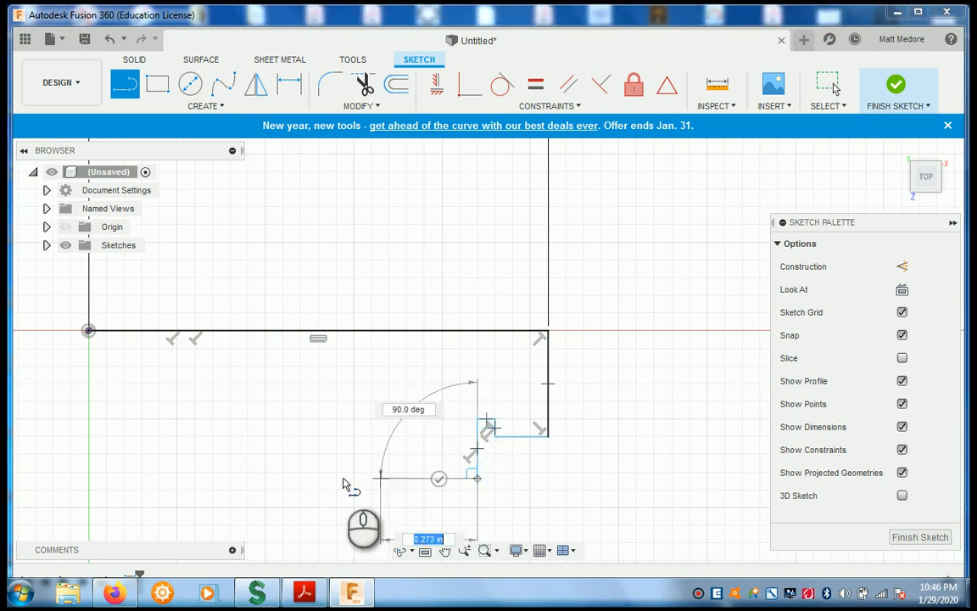
{"action": "left_click", "coordinate": [319, 479]}
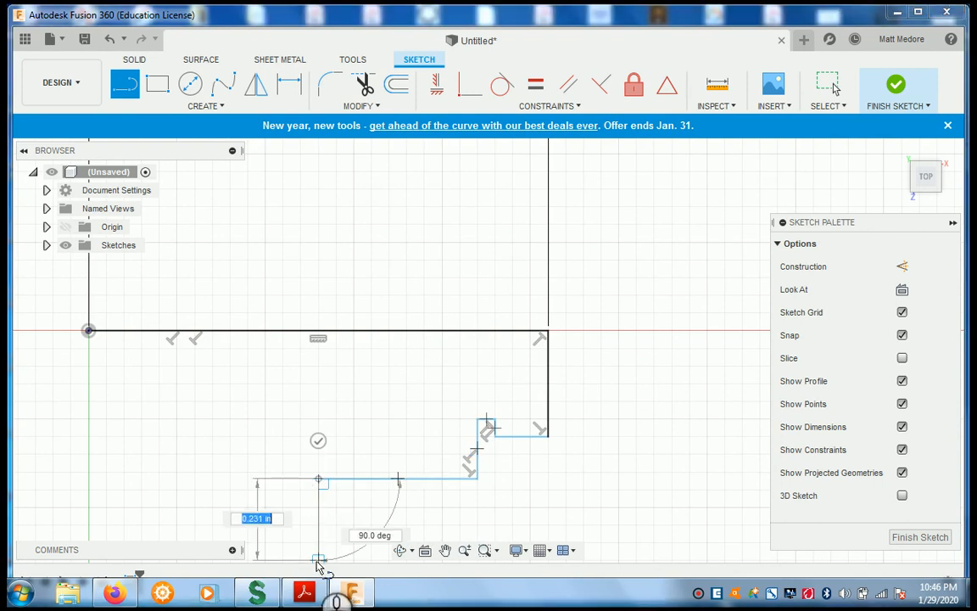
Continue the outline with a downward tooth, an angled notch and a flat lower edge, closing it at the origin with a vertical line about 0.58 in long.
{"action": "scroll", "coordinate": [332, 534], "scroll_direction": "up", "scroll_amount": 2}
{"action": "scroll", "coordinate": [312, 384], "scroll_direction": "down", "scroll_amount": 3}
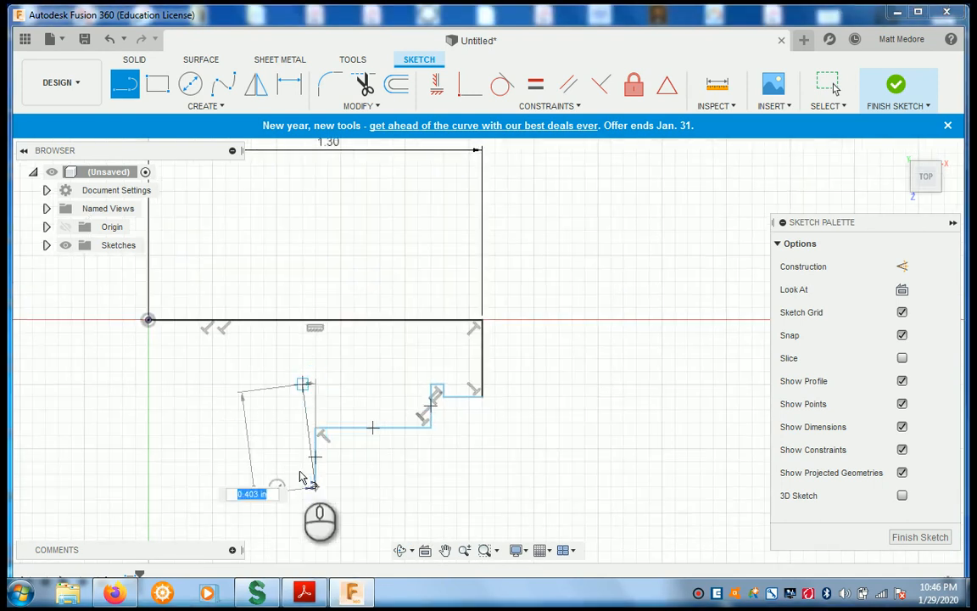
{"action": "left_click", "coordinate": [314, 489]}
{"action": "scroll", "coordinate": [312, 491], "scroll_direction": "up", "scroll_amount": 5}
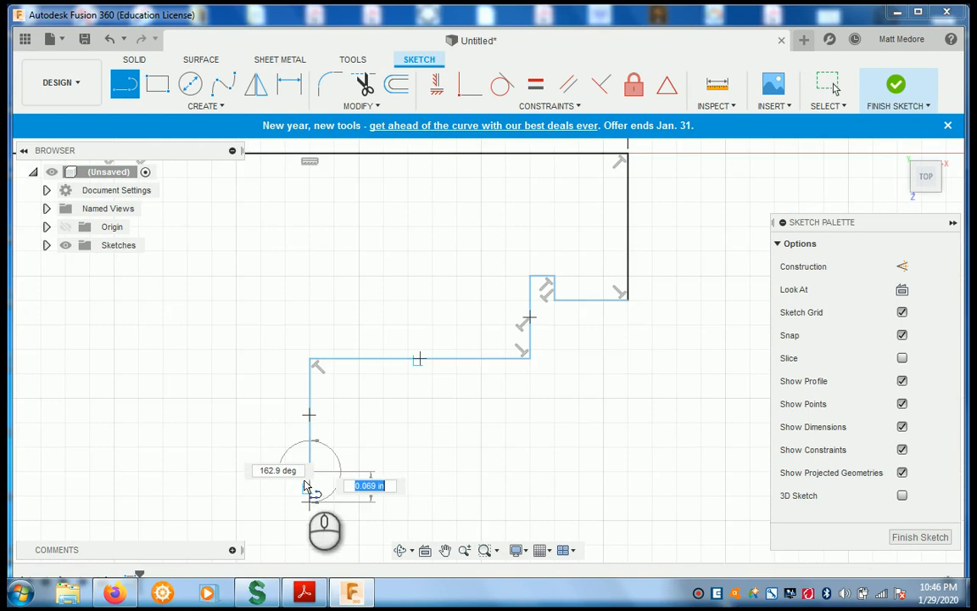
{"action": "left_click", "coordinate": [245, 468]}
{"action": "left_click", "coordinate": [187, 343]}
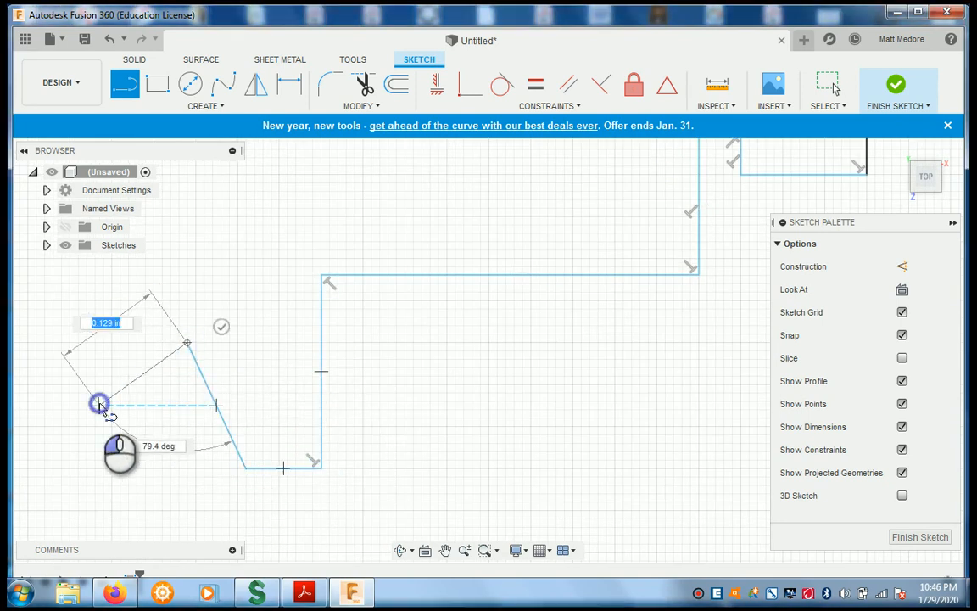
{"action": "scroll", "coordinate": [99, 407], "scroll_direction": "down", "scroll_amount": 6}
{"action": "scroll", "coordinate": [121, 406], "scroll_direction": "up", "scroll_amount": 3}
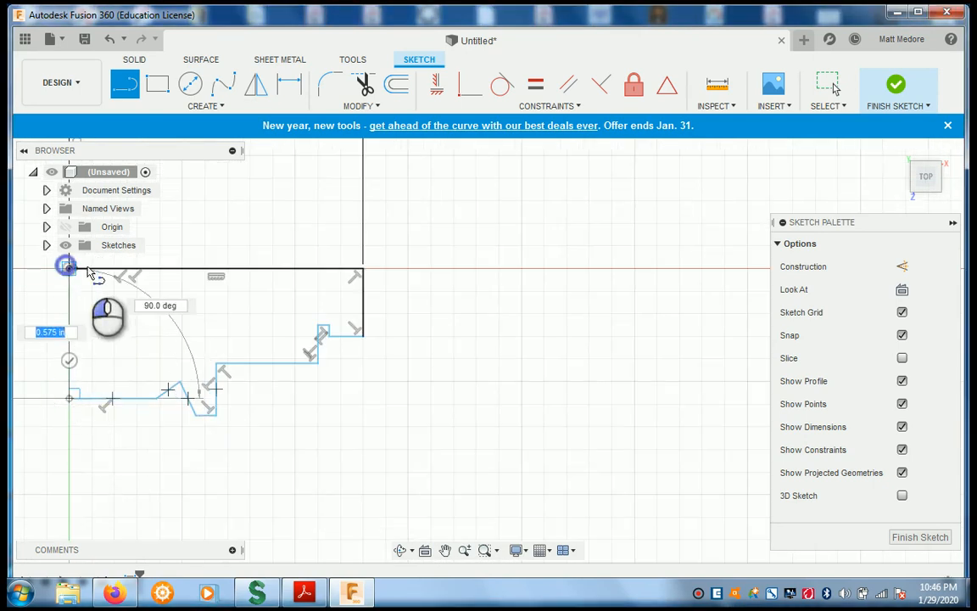
{"action": "left_click", "coordinate": [71, 270]}
{"action": "scroll", "coordinate": [436, 332], "scroll_direction": "down", "scroll_amount": 2}
{"action": "scroll", "coordinate": [508, 432], "scroll_direction": "down", "scroll_amount": 1}
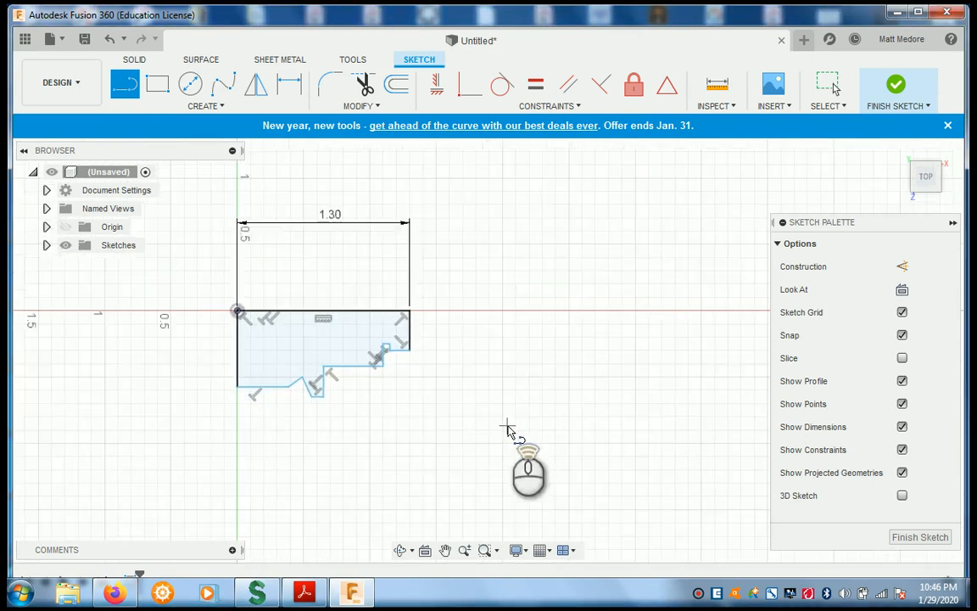
Dimension the horizontal distance from the origin to the right end of the flat lower-left edge as 0.2 in.
{"action": "scroll", "coordinate": [213, 355], "scroll_direction": "up", "scroll_amount": 3}
{"action": "scroll", "coordinate": [651, 325], "scroll_direction": "up", "scroll_amount": 2}
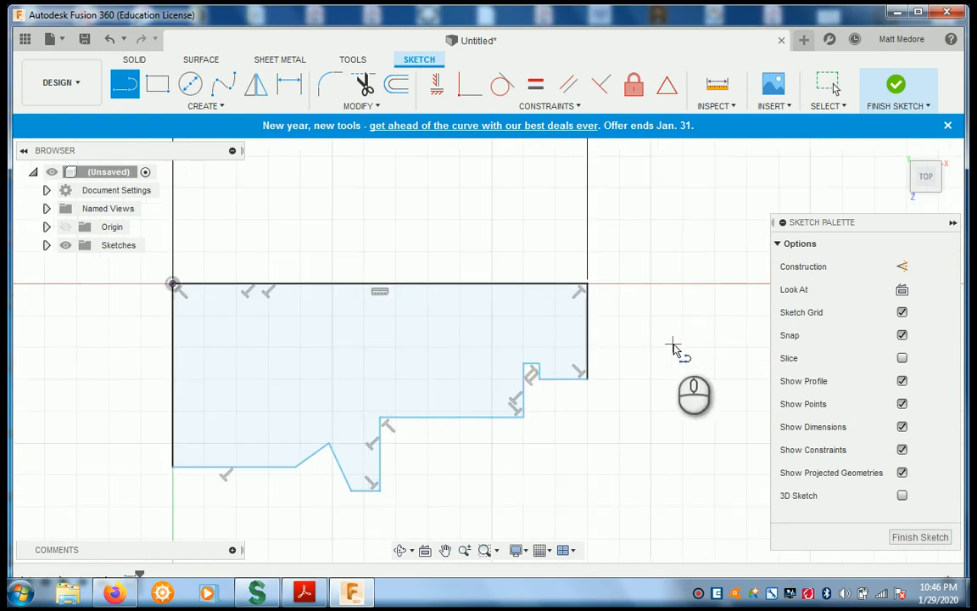
{"action": "key", "text": "d"}
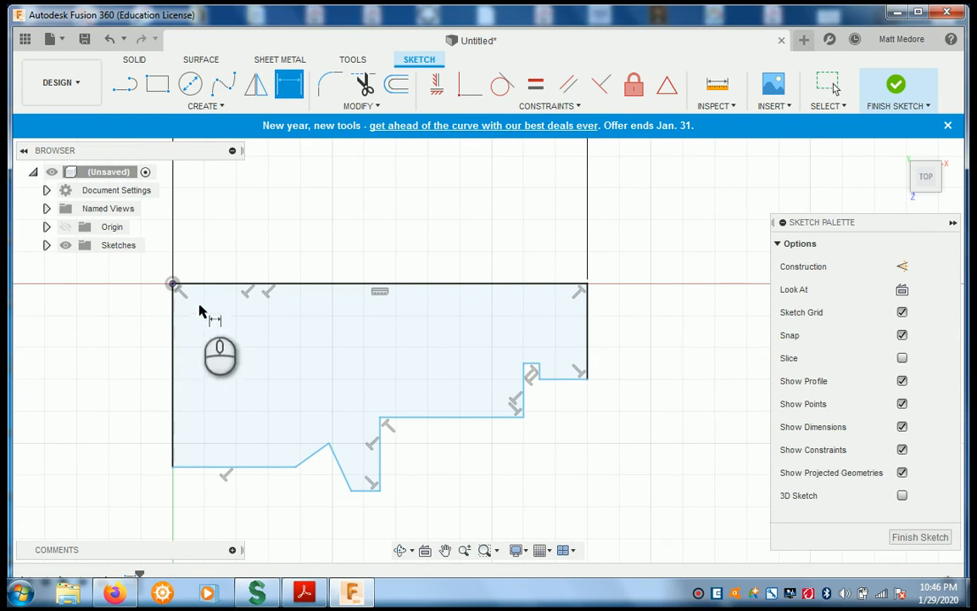
{"action": "left_click", "coordinate": [173, 284]}
{"action": "left_click", "coordinate": [295, 467]}
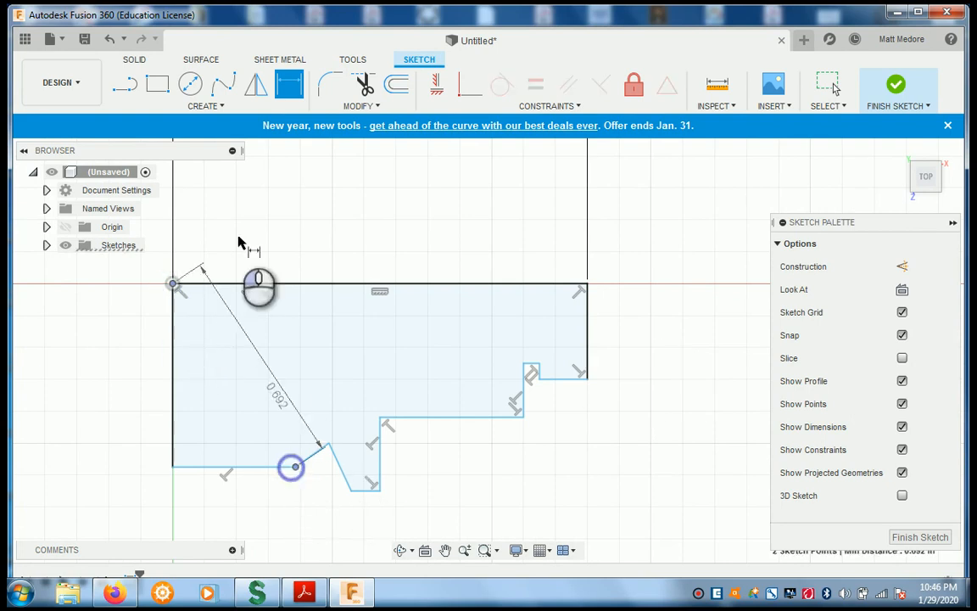
{"action": "left_click", "coordinate": [225, 214]}
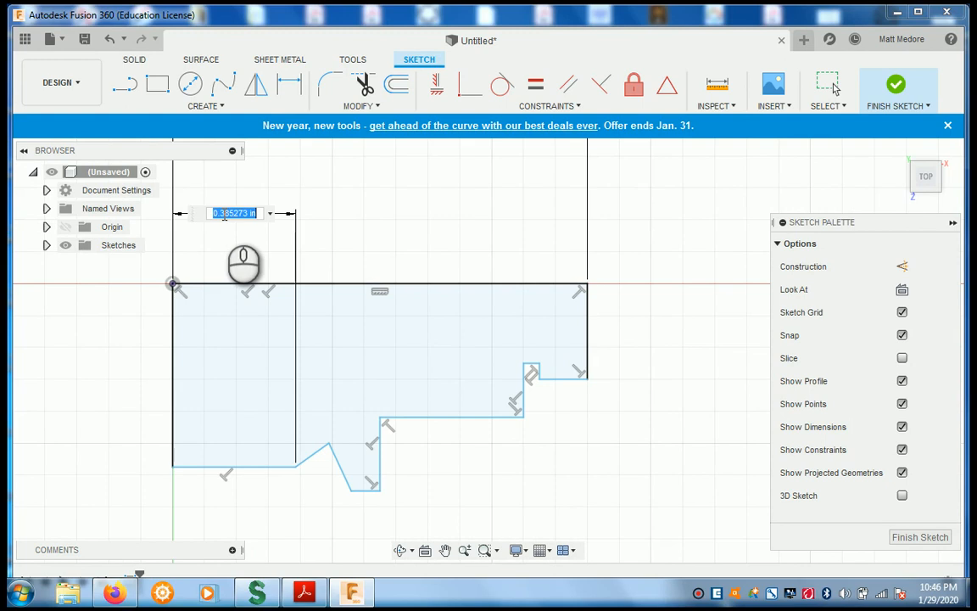
{"action": "type", "text": "0.2"}
{"action": "key", "text": "Return"}
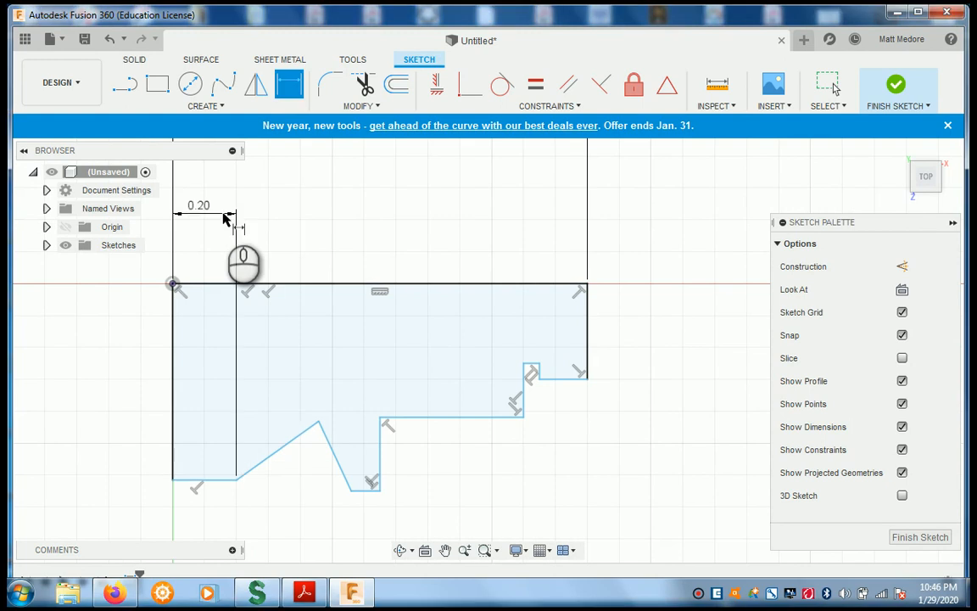
Dimension the horizontal distance from the origin to the apex of the angled notch as 0.3 in.
{"action": "left_click", "coordinate": [173, 283]}
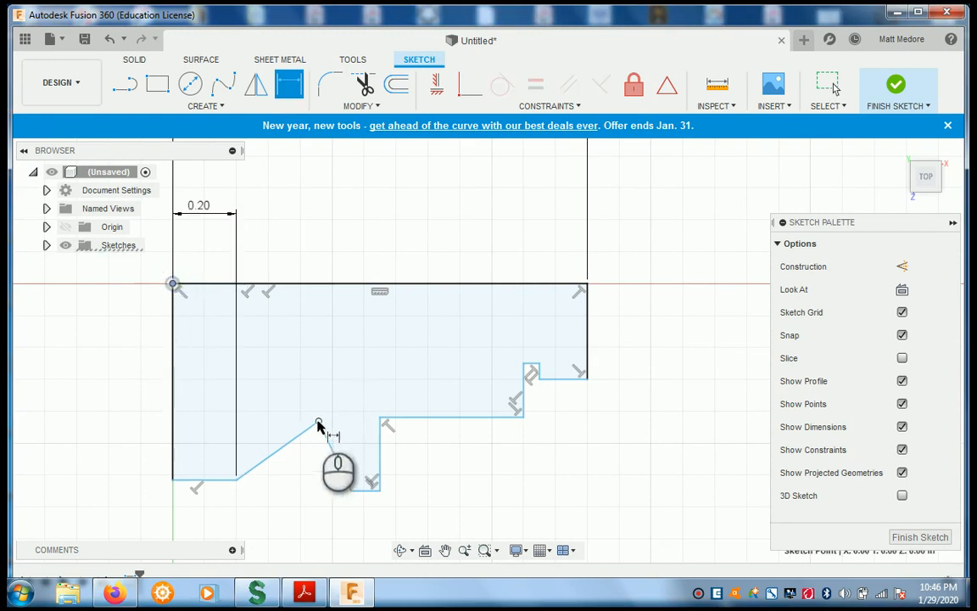
{"action": "left_click", "coordinate": [318, 422]}
{"action": "left_click", "coordinate": [245, 187]}
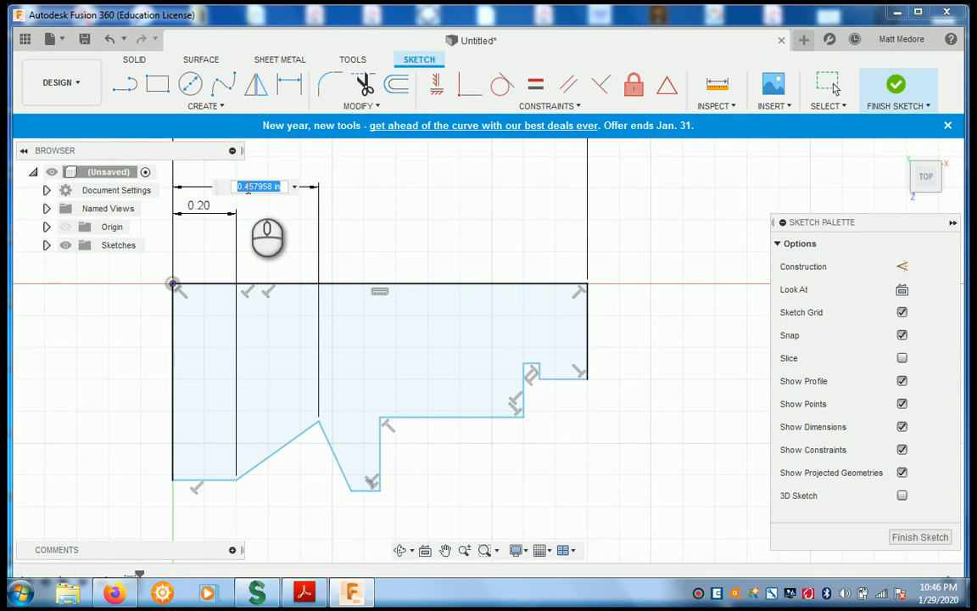
{"action": "type", "text": ".3"}
{"action": "key", "text": "Return"}
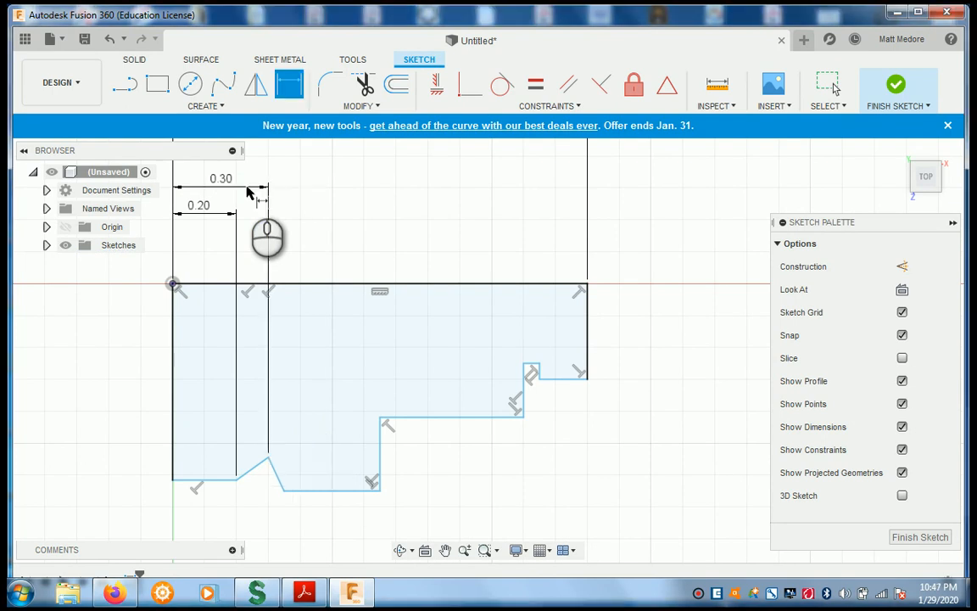
Dimension the horizontal distance from the origin to the lower right corner of the downward tooth as 0.5 in.
{"action": "left_click", "coordinate": [172, 283]}
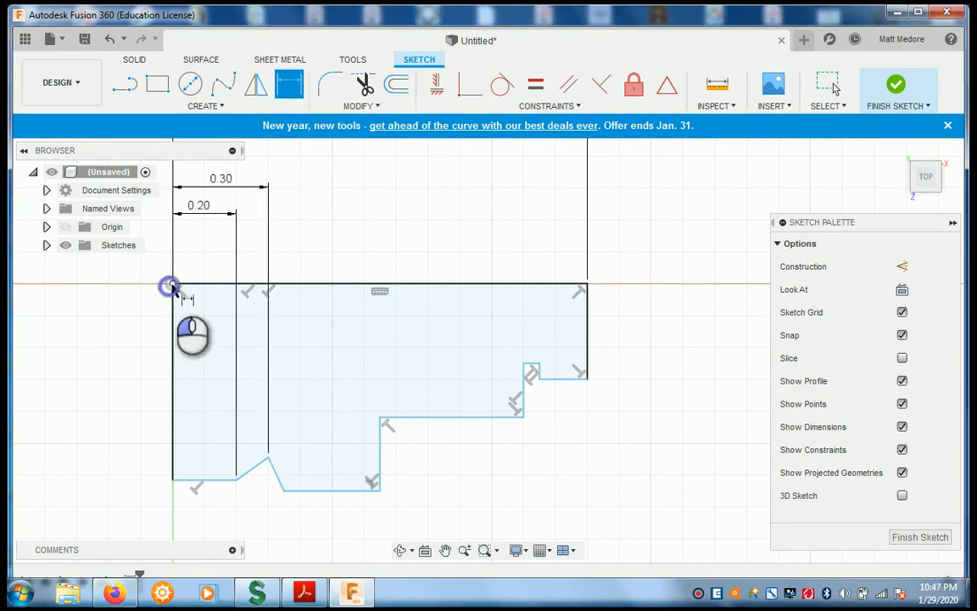
{"action": "left_click", "coordinate": [379, 490]}
{"action": "left_click", "coordinate": [273, 174]}
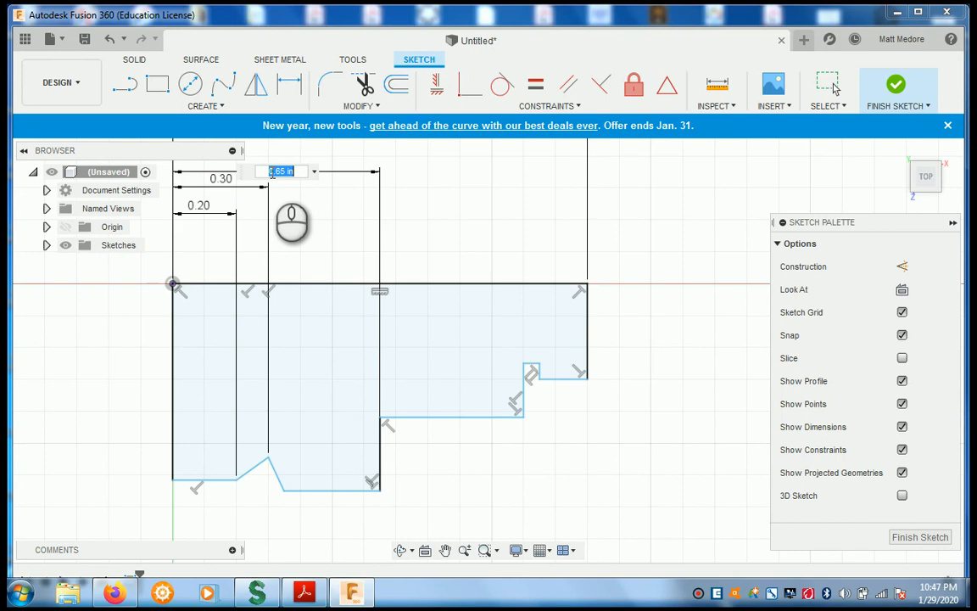
{"action": "key", "text": "Return"}
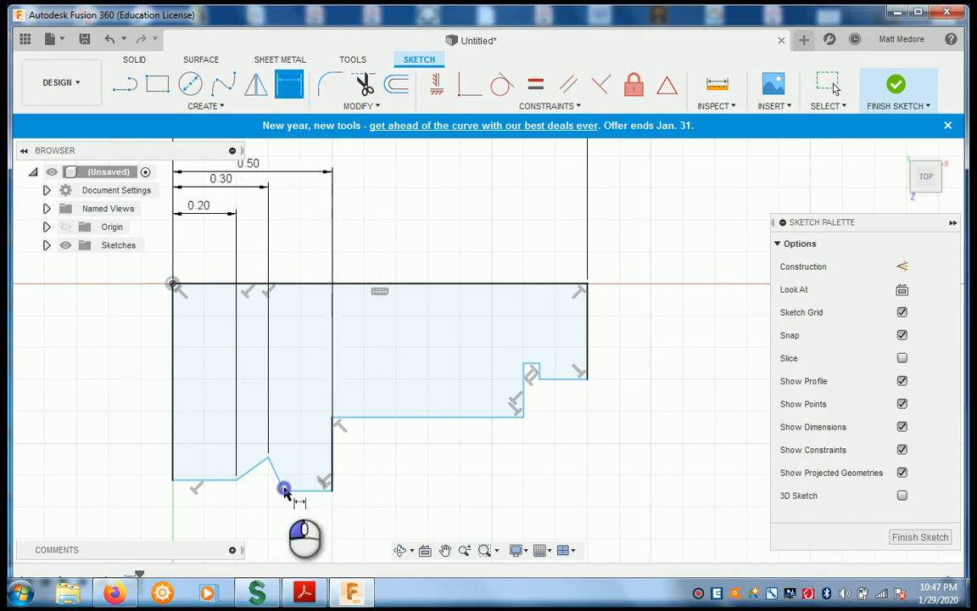
Dimension the horizontal distance from the origin to the lower left corner of the downward tooth as 0.46 in.
{"action": "left_click", "coordinate": [284, 490]}
{"action": "left_click", "coordinate": [173, 283]}
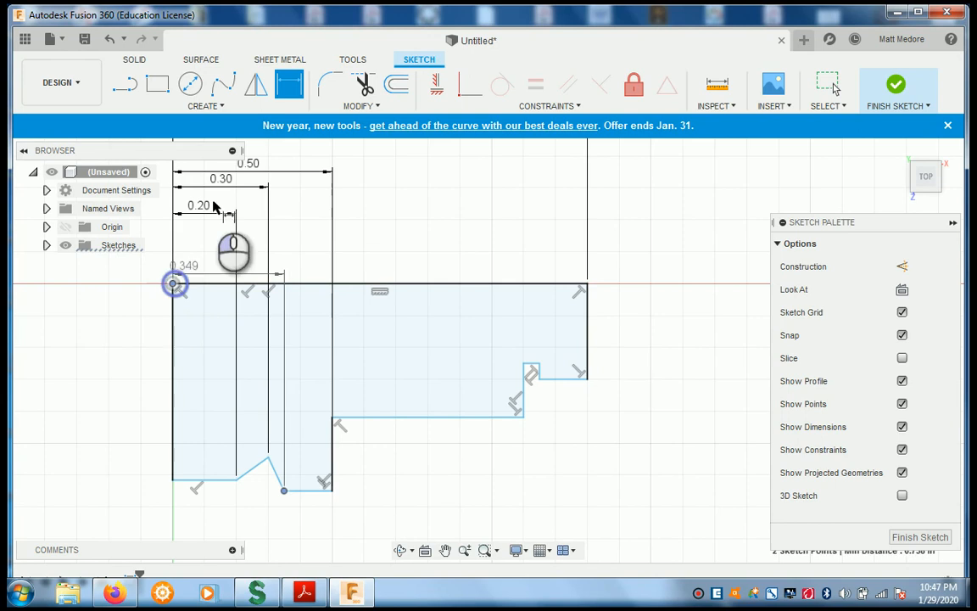
{"action": "left_click", "coordinate": [252, 184]}
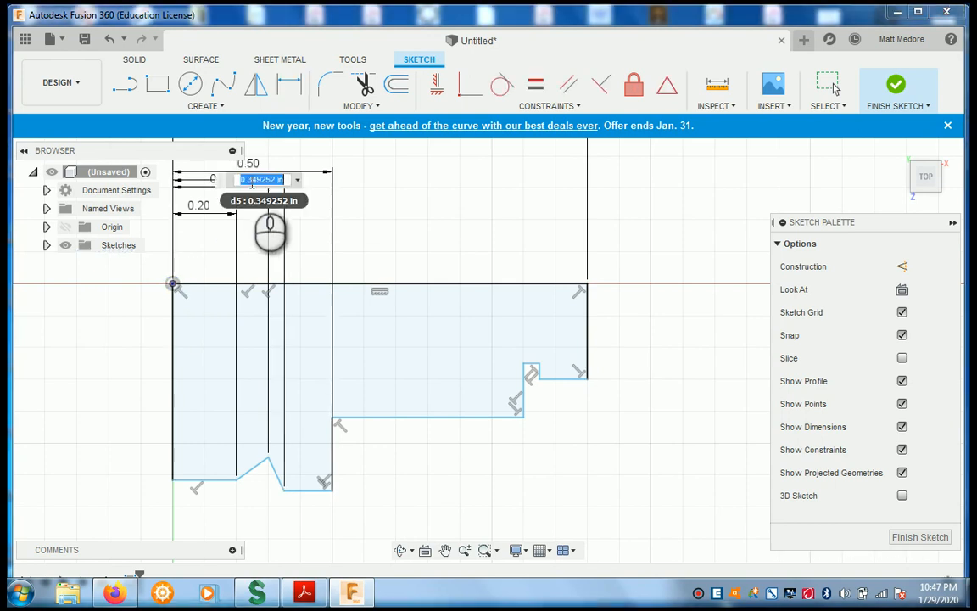
{"action": "type", "text": ".46"}
{"action": "key", "text": "Return"}
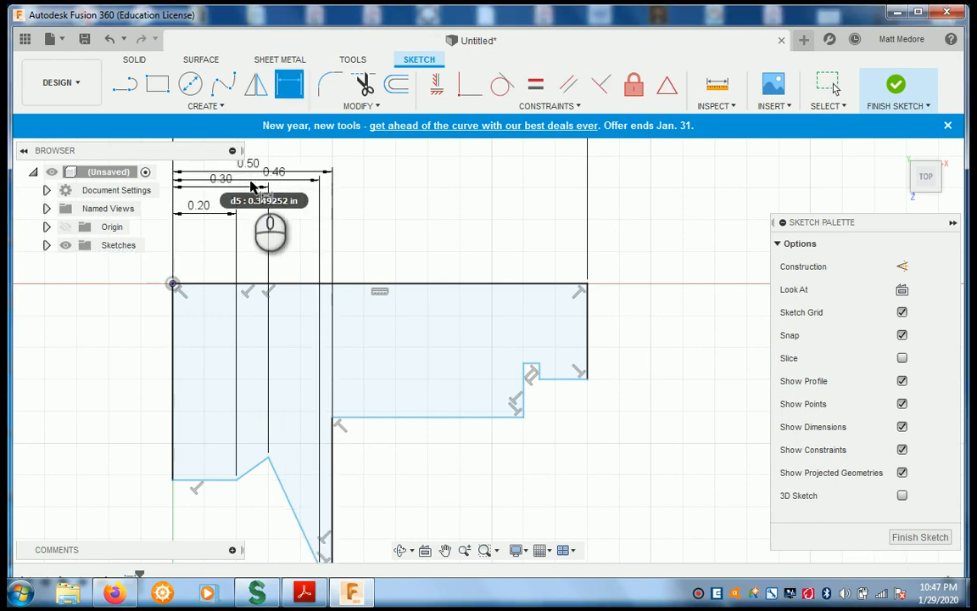
Dimension the horizontal distance from the origin to the lower right corner of the middle step as 0.935 in.
{"action": "scroll", "coordinate": [375, 218], "scroll_direction": "down", "scroll_amount": 3}
{"action": "scroll", "coordinate": [381, 408], "scroll_direction": "up", "scroll_amount": 2}
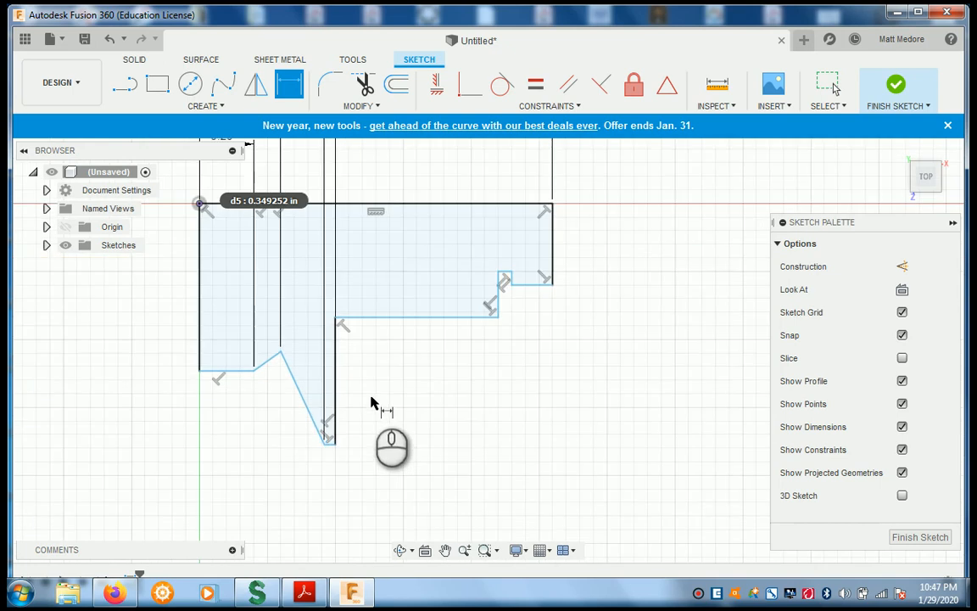
{"action": "scroll", "coordinate": [225, 336], "scroll_direction": "down", "scroll_amount": 2}
{"action": "scroll", "coordinate": [332, 443], "scroll_direction": "up", "scroll_amount": 1}
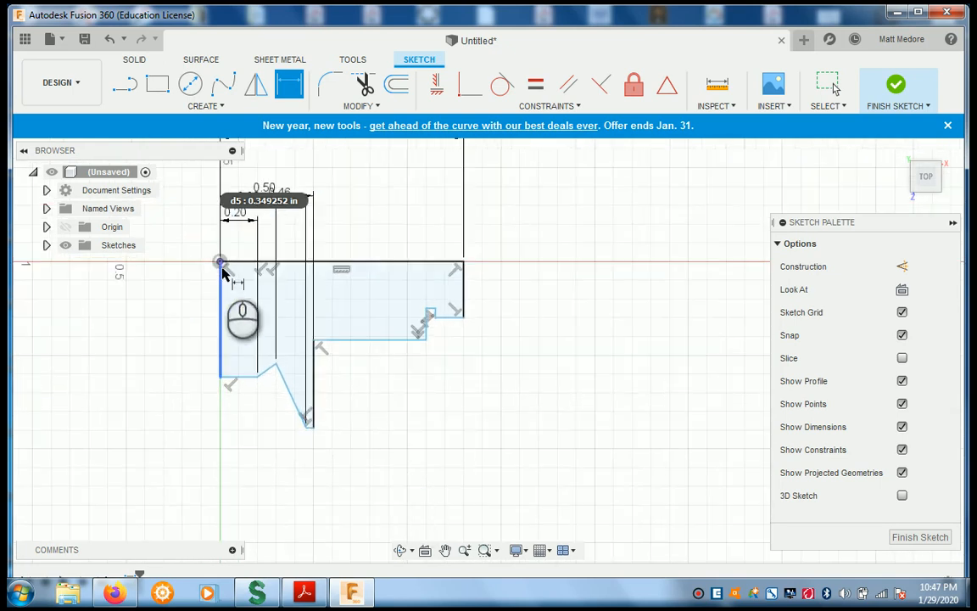
{"action": "left_click", "coordinate": [217, 306]}
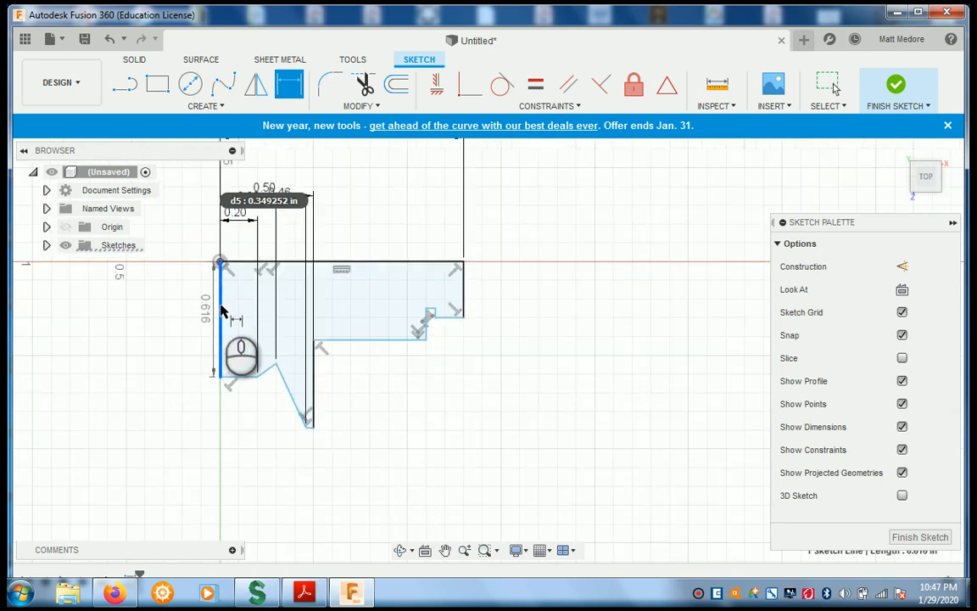
{"action": "left_click", "coordinate": [220, 263]}
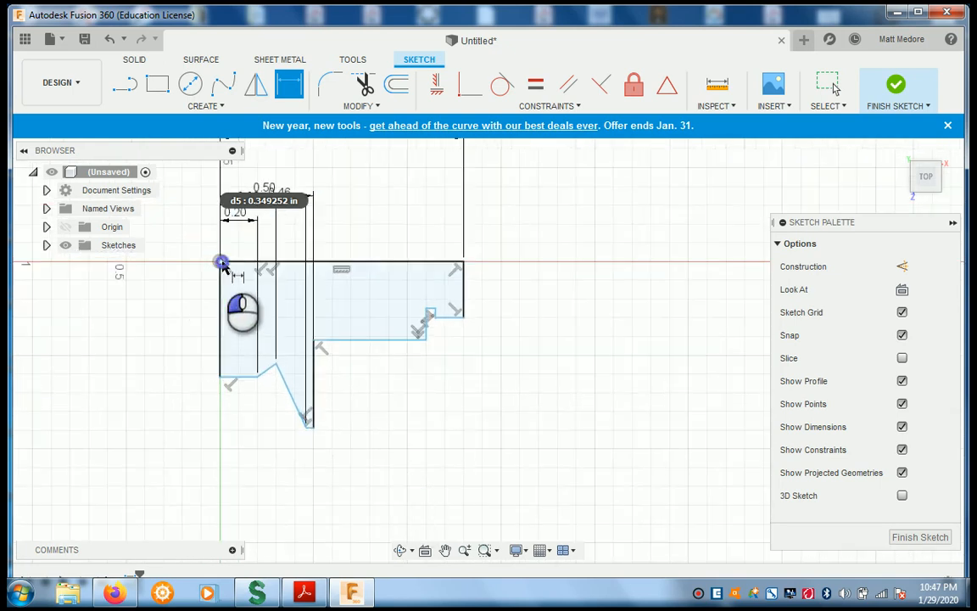
{"action": "left_click", "coordinate": [424, 341]}
{"action": "left_click", "coordinate": [344, 181]}
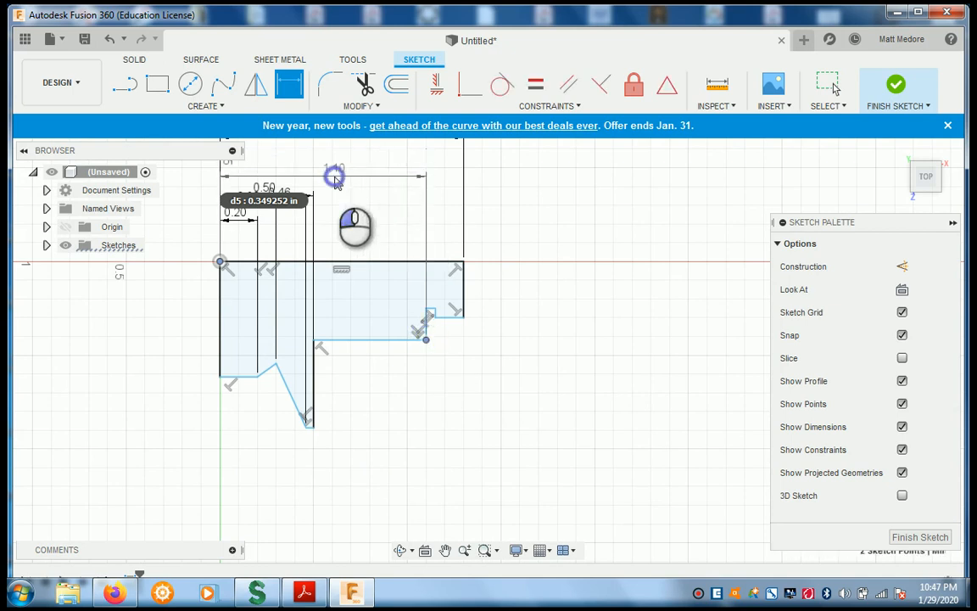
{"action": "scroll", "coordinate": [348, 323], "scroll_direction": "up", "scroll_amount": 2}
{"action": "scroll", "coordinate": [373, 322], "scroll_direction": "down", "scroll_amount": 3}
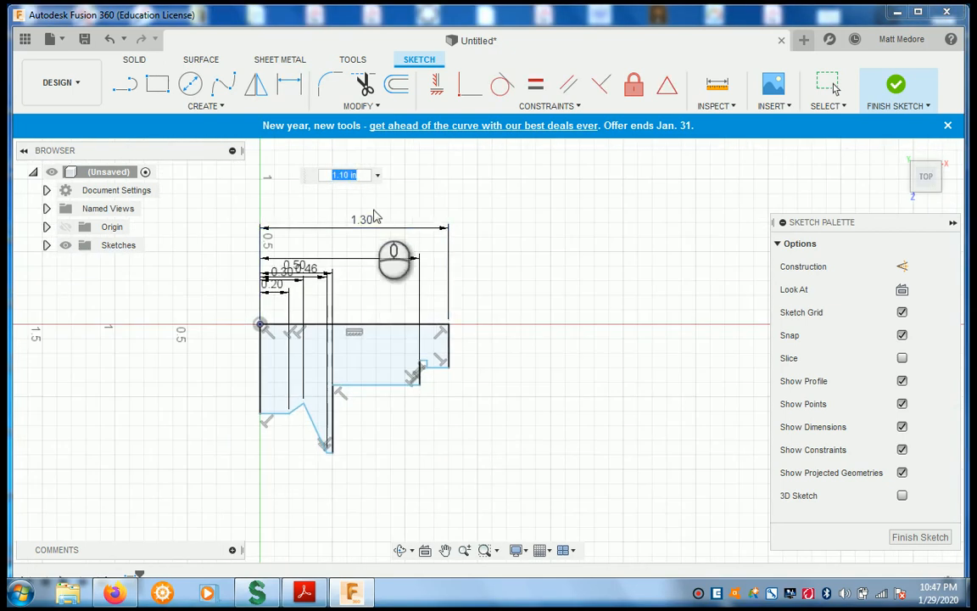
{"action": "scroll", "coordinate": [370, 265], "scroll_direction": "up", "scroll_amount": 1}
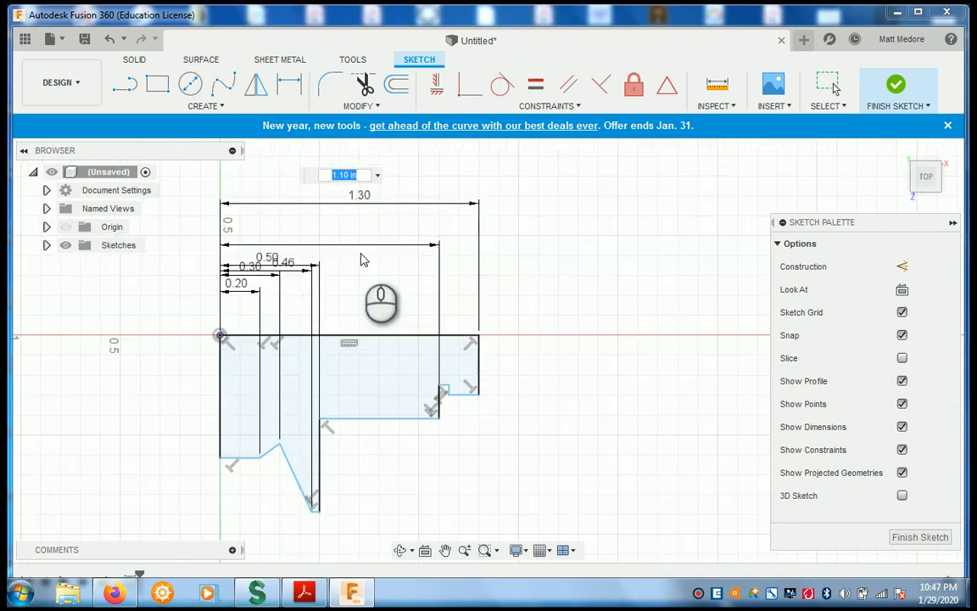
{"action": "type", "text": ".935"}
{"action": "key", "text": "Return"}
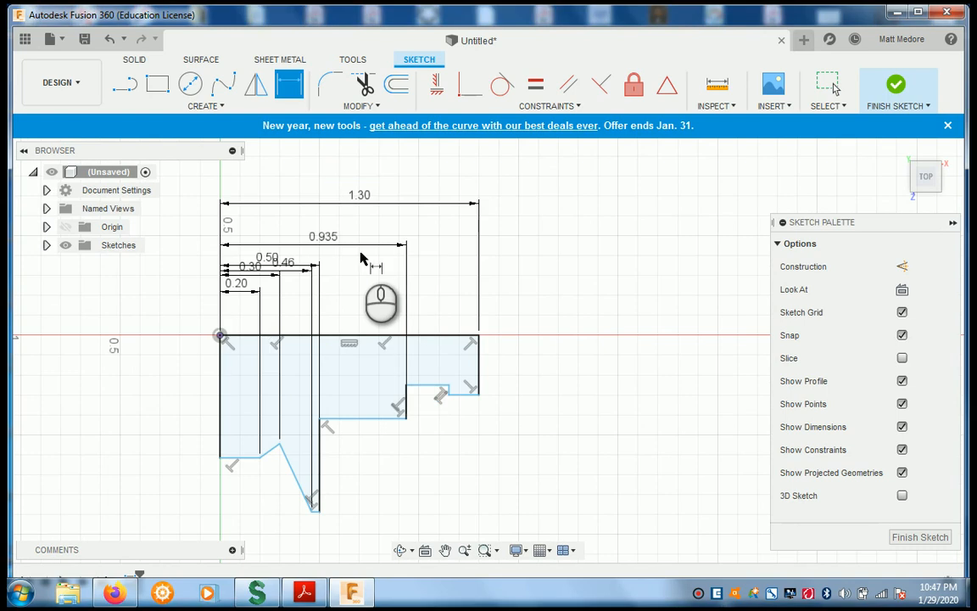
Dimension the horizontal distance from the origin to the right side of the small relief notch as 1 in.
{"action": "left_click", "coordinate": [218, 335]}
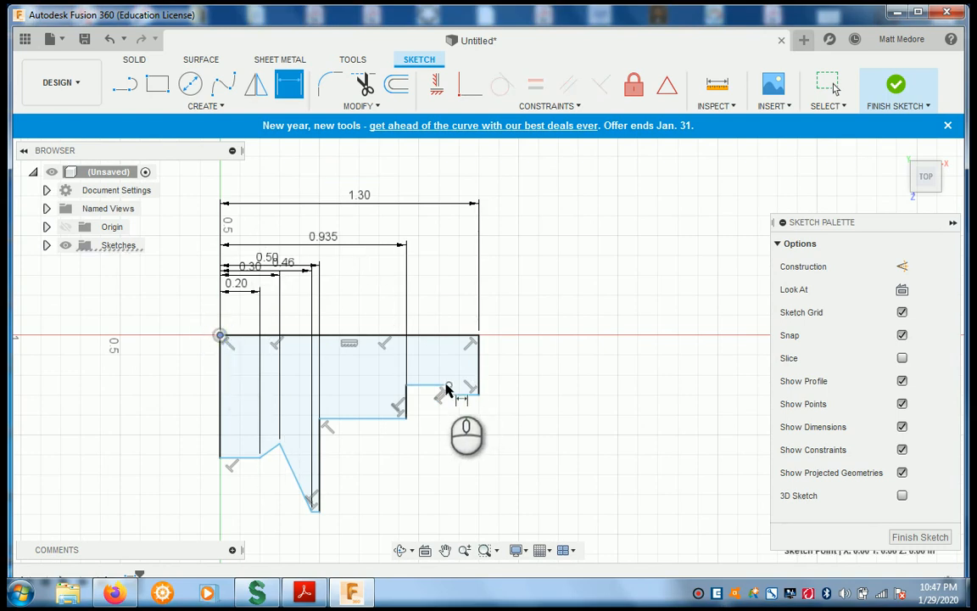
{"action": "left_click", "coordinate": [448, 390]}
{"action": "left_click", "coordinate": [366, 222]}
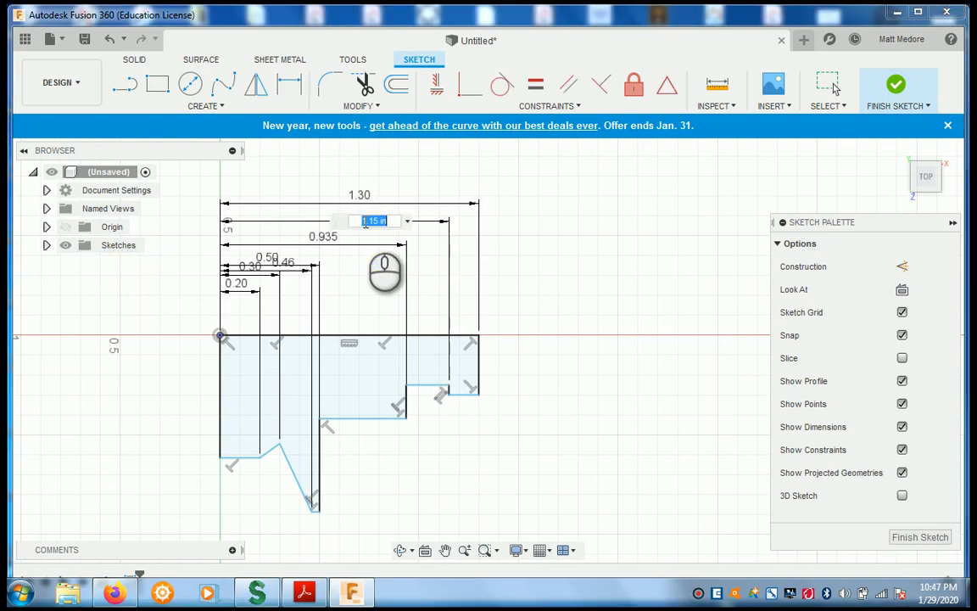
{"action": "type", "text": "1"}
{"action": "key", "text": "Return"}
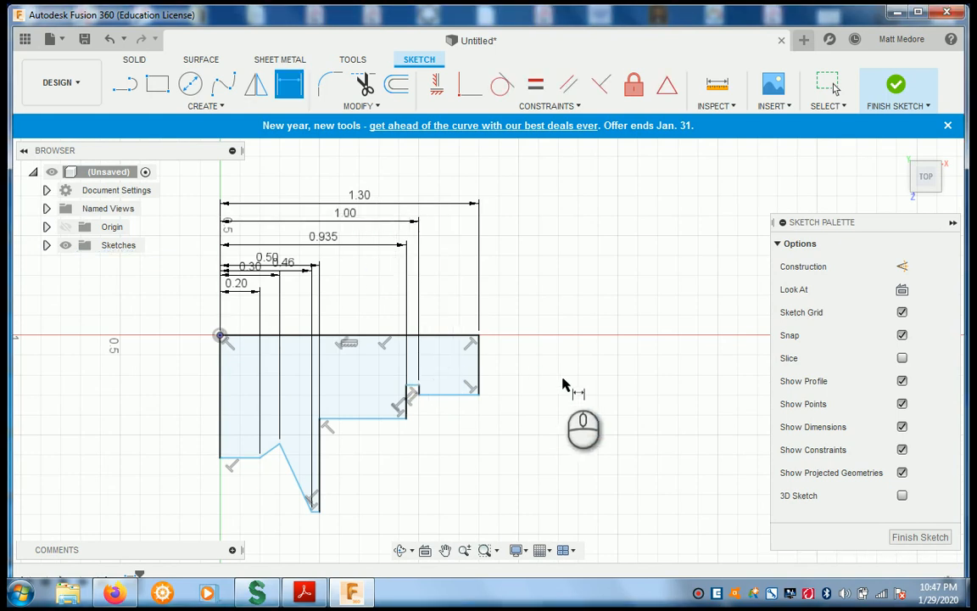
Leave the dimension command and space the horizontal dimensions apart above the profile, in ascending order from 0.20 to 1.30.
{"action": "scroll", "coordinate": [563, 380], "scroll_direction": "down", "scroll_amount": 2}
{"action": "scroll", "coordinate": [460, 377], "scroll_direction": "up", "scroll_amount": 2}
{"action": "right_click", "coordinate": [562, 221]}
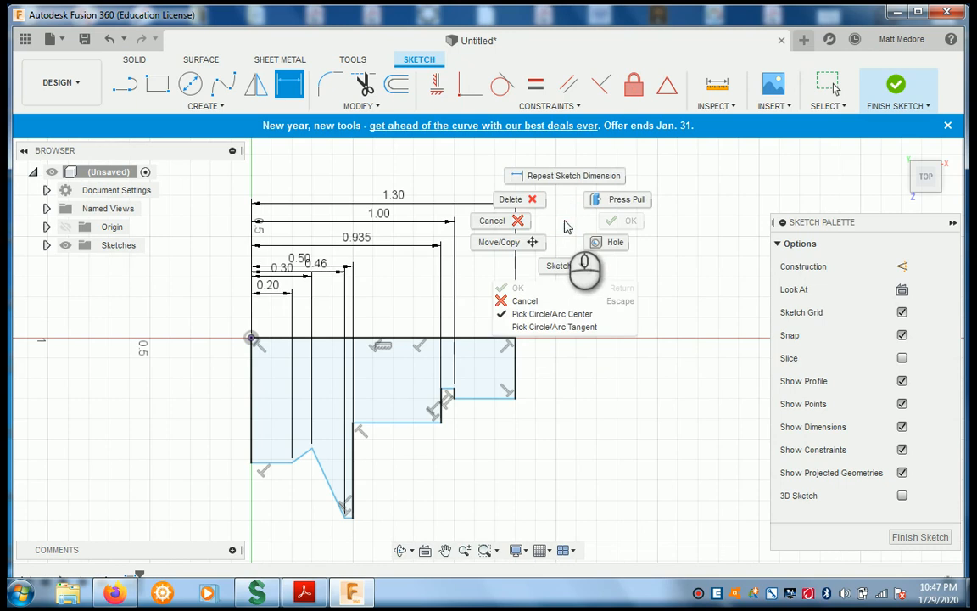
{"action": "left_click", "coordinate": [517, 220]}
{"action": "left_click_drag", "start_coordinate": [391, 193], "coordinate": [392, 144]}
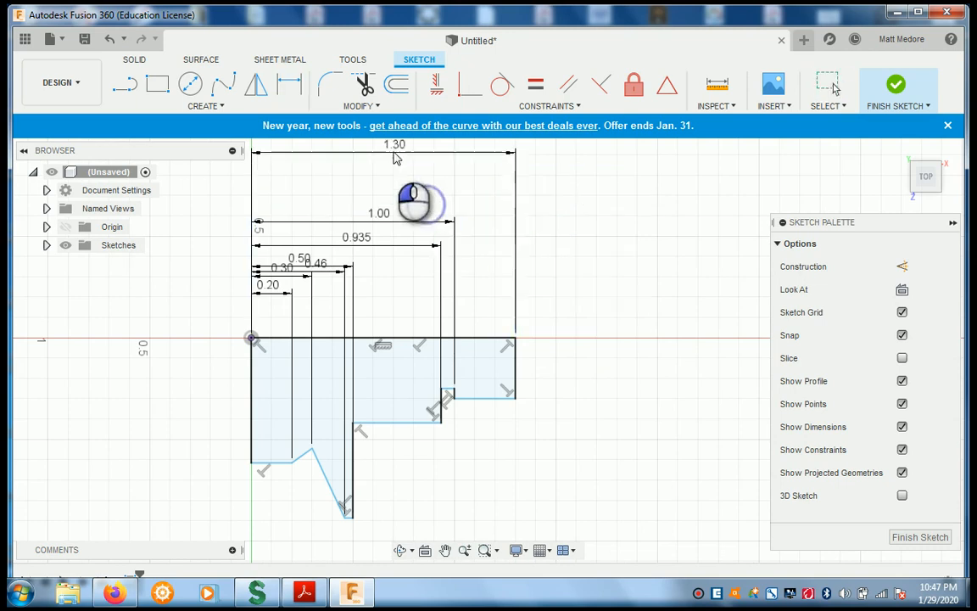
{"action": "left_click_drag", "start_coordinate": [386, 227], "coordinate": [379, 189]}
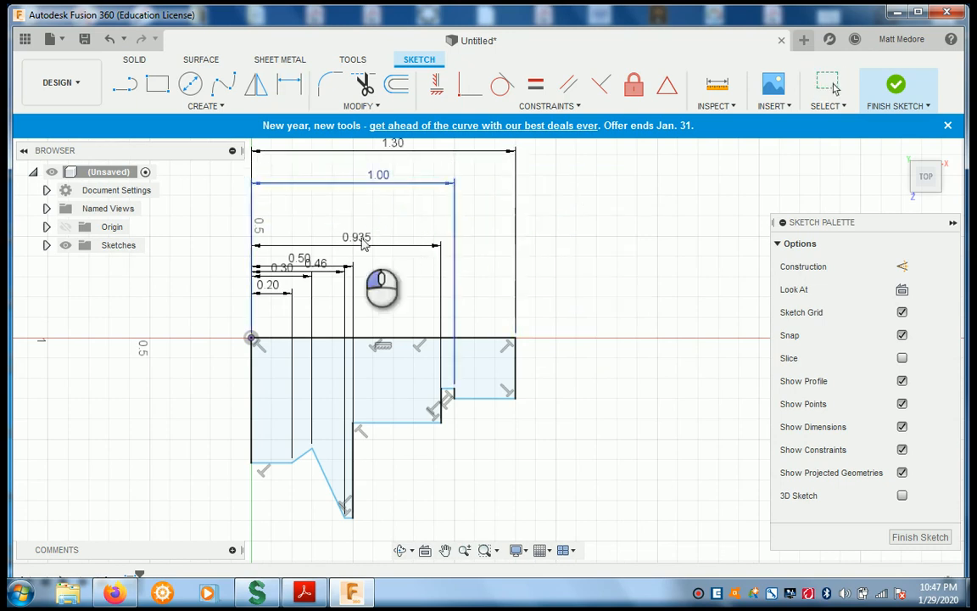
{"action": "left_click_drag", "start_coordinate": [355, 239], "coordinate": [354, 210]}
{"action": "mouse_move", "coordinate": [353, 263]}
{"action": "left_mouse_down"}
{"action": "mouse_move", "coordinate": [346, 233]}
{"action": "mouse_move", "coordinate": [283, 292]}
{"action": "mouse_move", "coordinate": [283, 283]}
{"action": "left_mouse_up"}
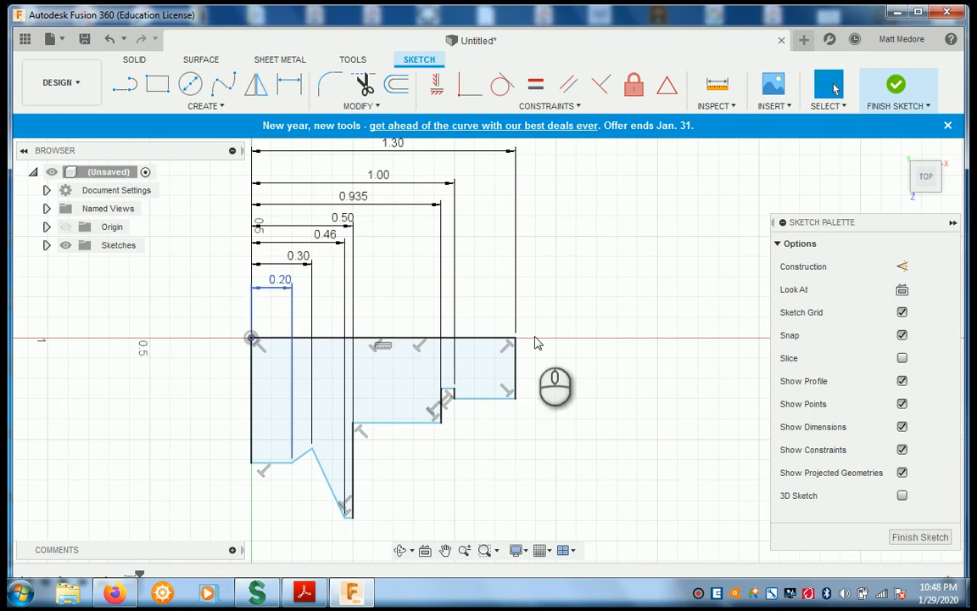
Dimension the vertical distance from the origin to the profile's lower left corner as 0.415 in, placed beside the profile.
{"action": "scroll", "coordinate": [659, 332], "scroll_direction": "down", "scroll_amount": 1}
{"action": "scroll", "coordinate": [535, 441], "scroll_direction": "up", "scroll_amount": 2}
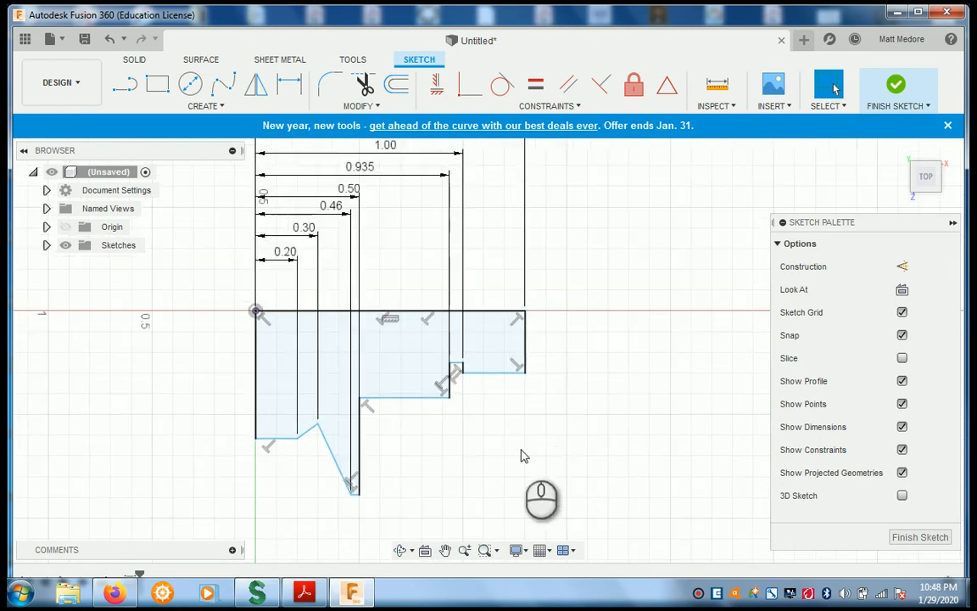
{"action": "scroll", "coordinate": [569, 301], "scroll_direction": "down", "scroll_amount": 2}
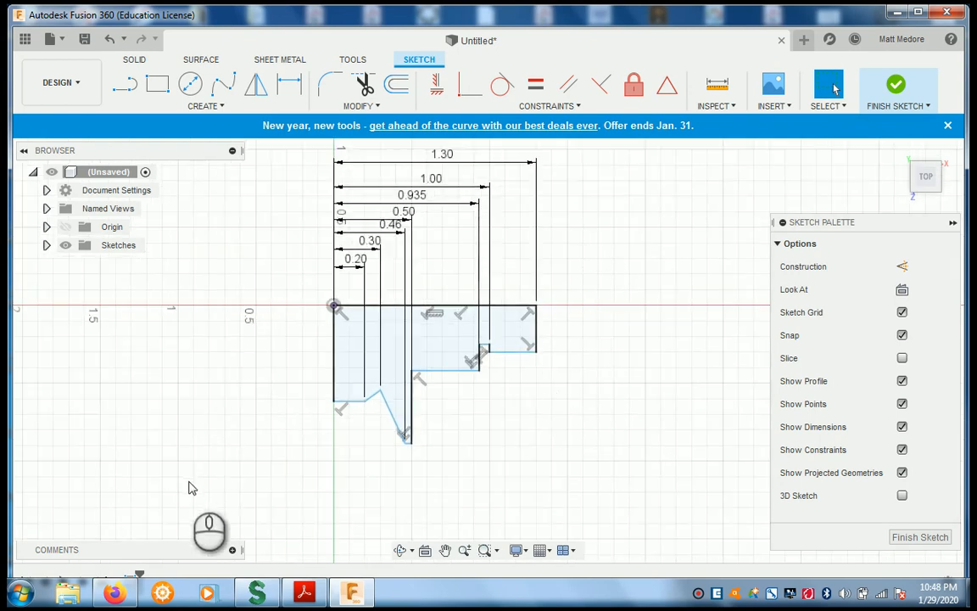
{"action": "scroll", "coordinate": [211, 484], "scroll_direction": "down", "scroll_amount": 2}
{"action": "scroll", "coordinate": [386, 449], "scroll_direction": "up", "scroll_amount": 1}
{"action": "scroll", "coordinate": [382, 447], "scroll_direction": "up", "scroll_amount": 1}
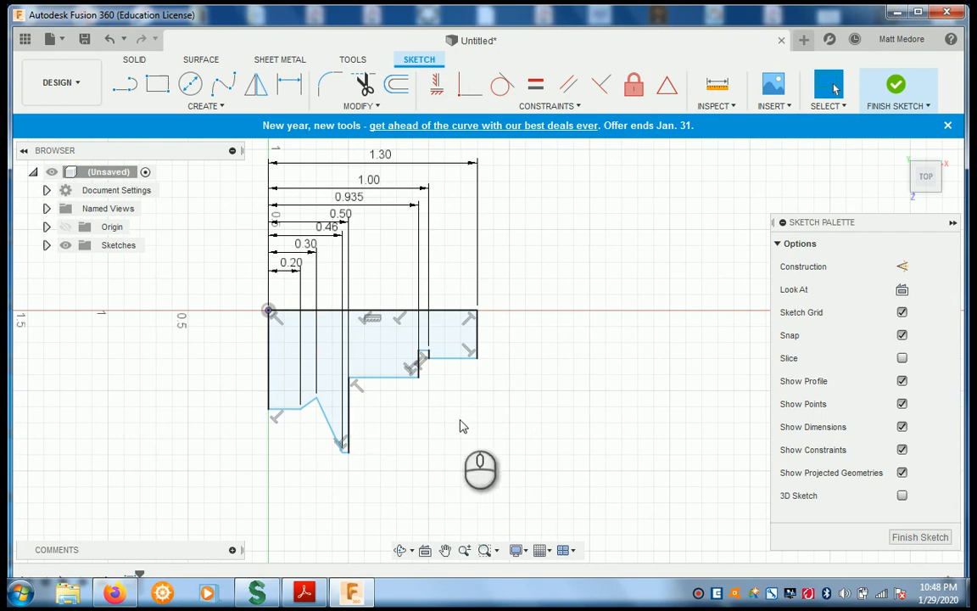
{"action": "key", "text": "d"}
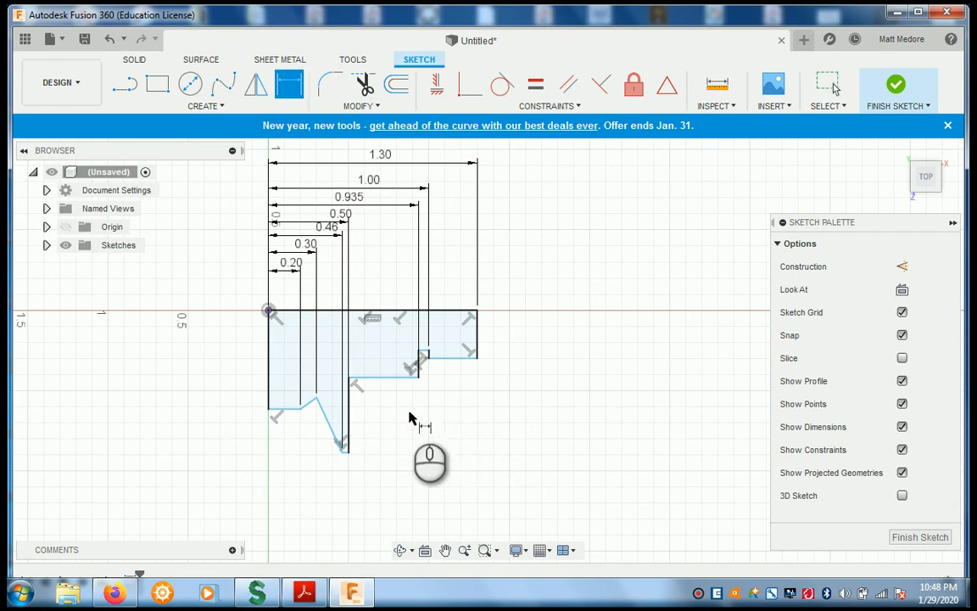
{"action": "left_click", "coordinate": [270, 313]}
{"action": "left_click", "coordinate": [270, 408]}
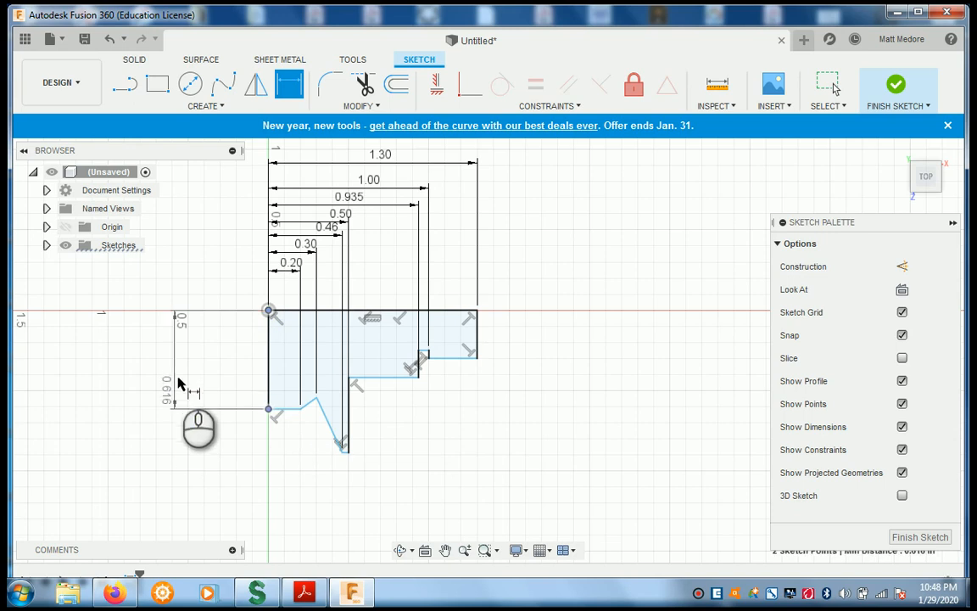
{"action": "left_click", "coordinate": [178, 375]}
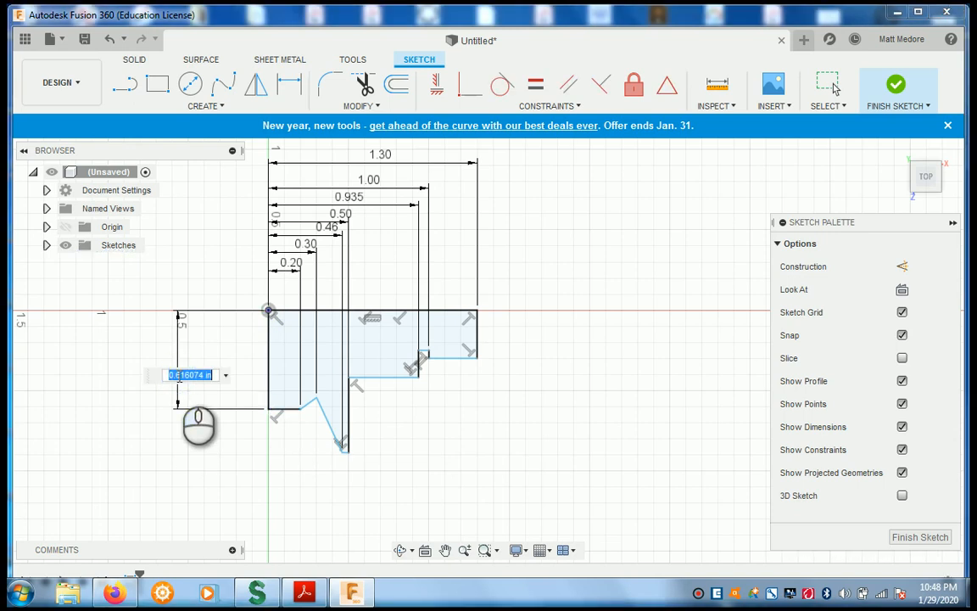
{"action": "type", "text": ".415"}
{"action": "key", "text": "Return"}
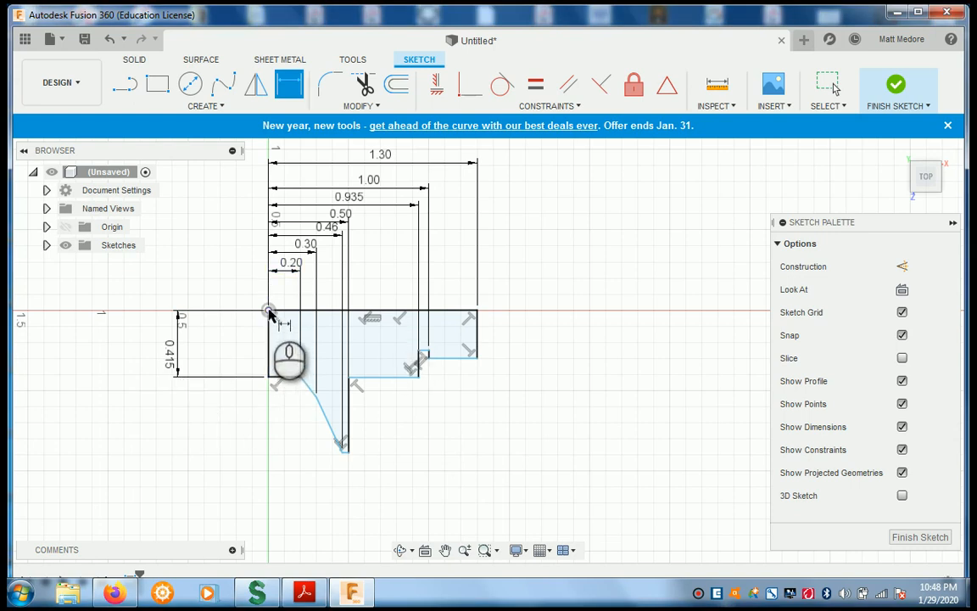
Dimension the vertical distance from the origin to the apex of the angled notch as 0.315 in.
{"action": "left_click", "coordinate": [315, 398]}
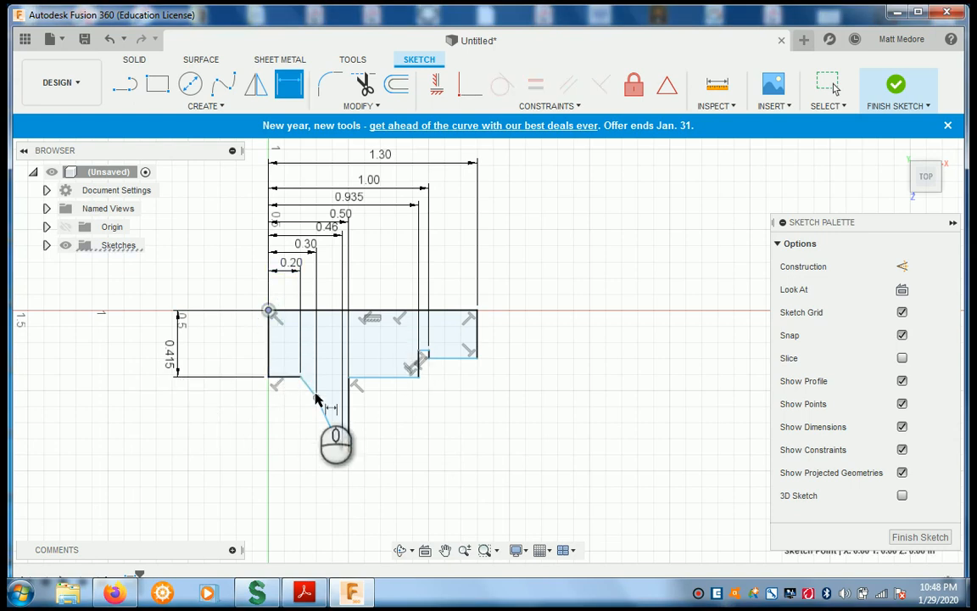
{"action": "left_click", "coordinate": [148, 394]}
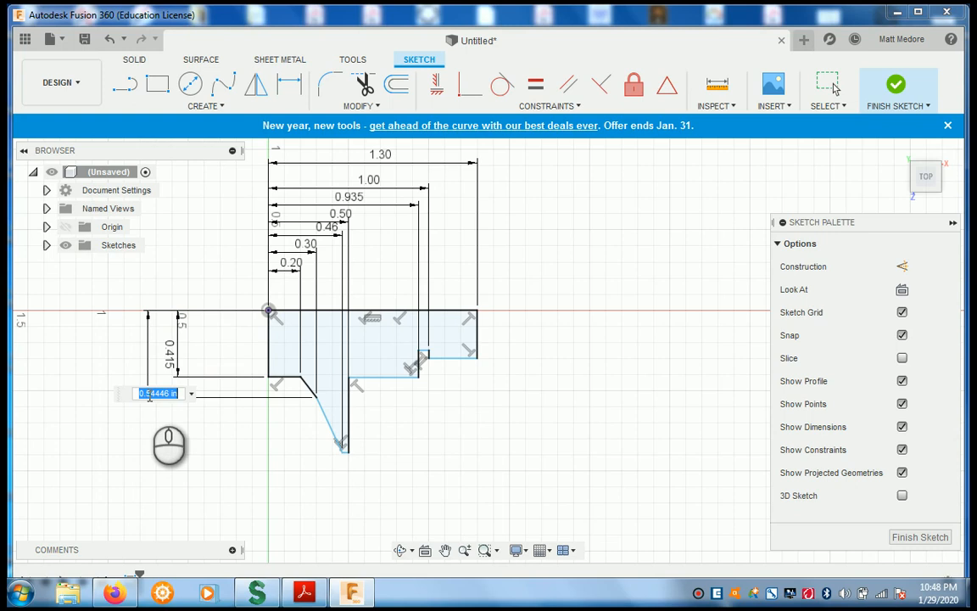
{"action": "key", "text": "Return"}
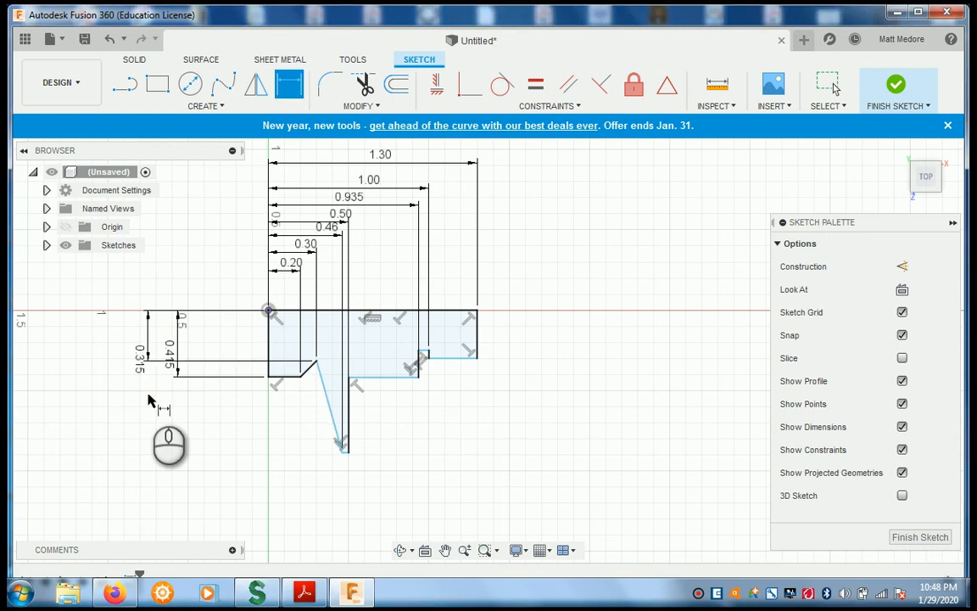
Dimension the vertical distance from the origin to the lower left corner of the downward tooth as 0.475 in.
{"action": "left_click", "coordinate": [271, 314]}
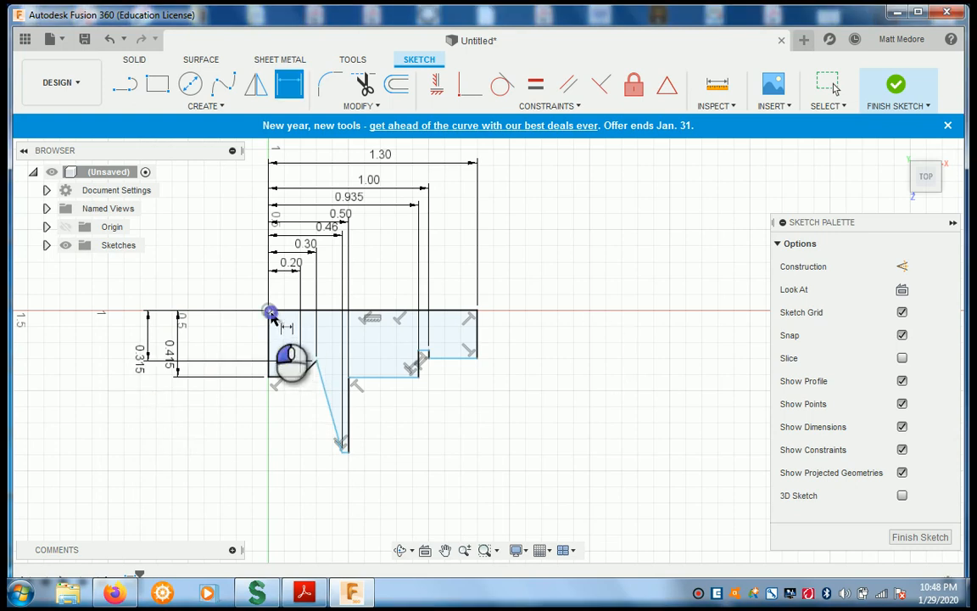
{"action": "left_click", "coordinate": [342, 454]}
{"action": "left_click", "coordinate": [119, 377]}
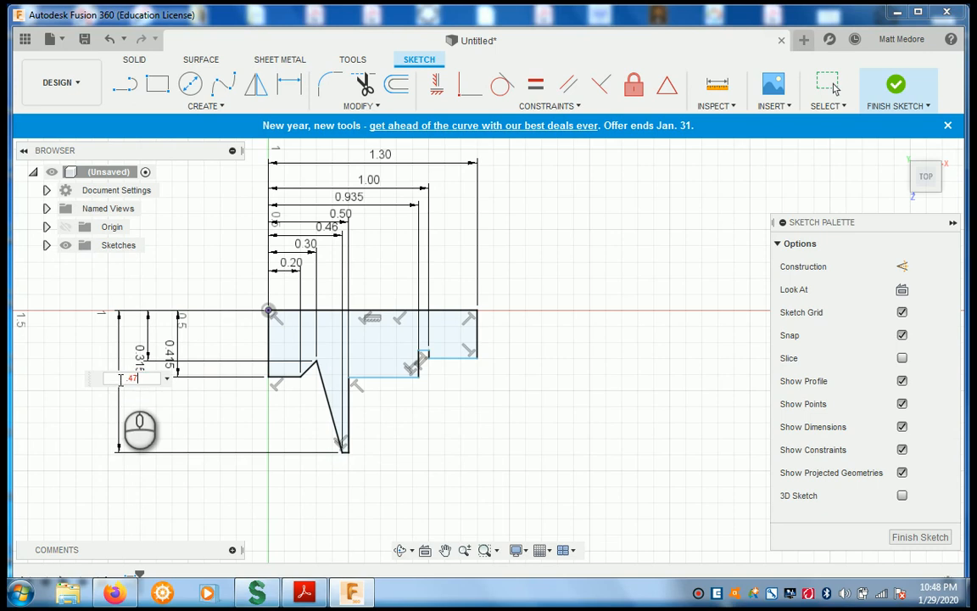
{"action": "key", "text": "Return"}
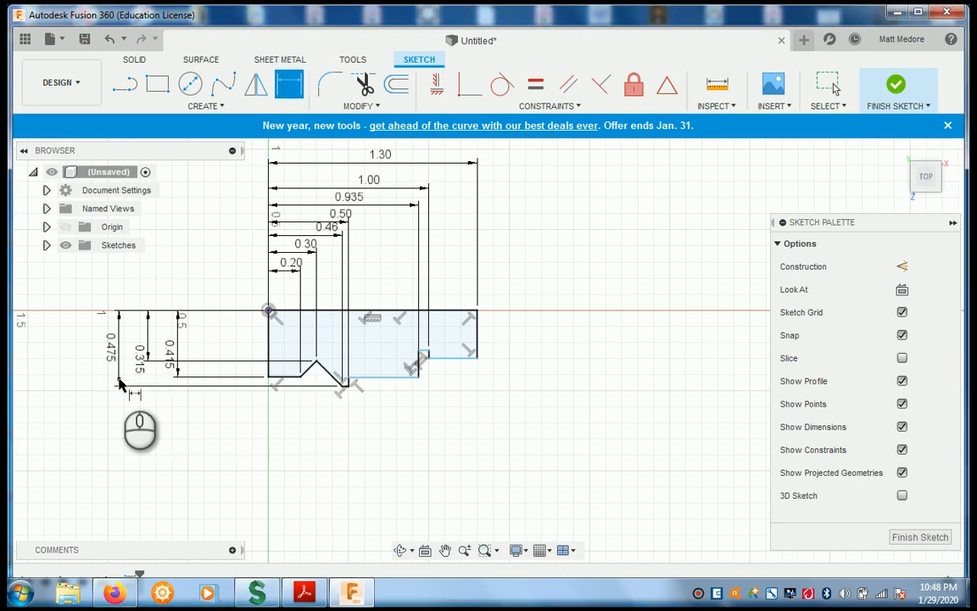
Add a vertical dimension from the origin to the middle step's corner at the downward tooth and try to set it to .5/2.
{"action": "left_click", "coordinate": [268, 312]}
{"action": "left_click", "coordinate": [349, 379]}
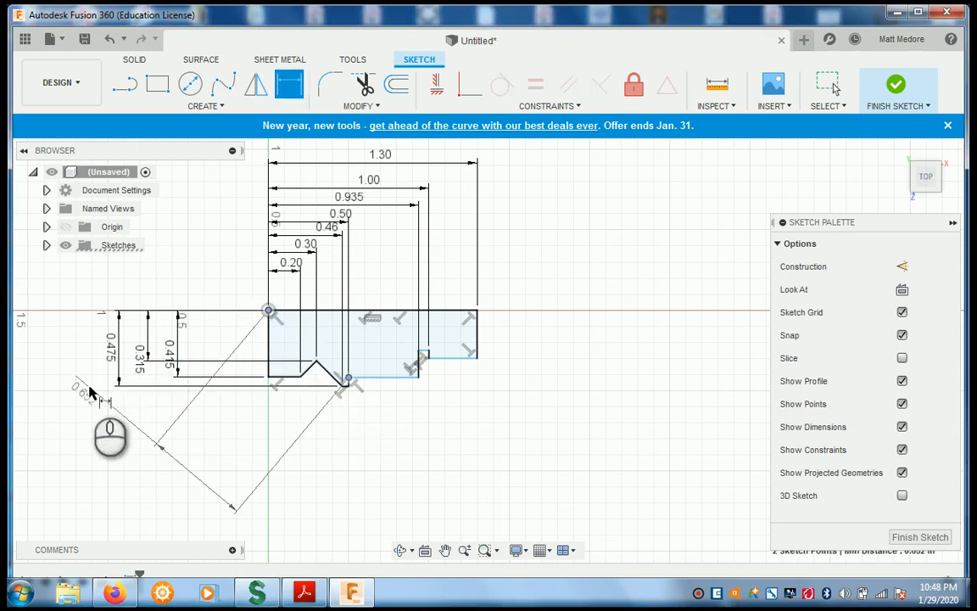
{"action": "left_click", "coordinate": [89, 356]}
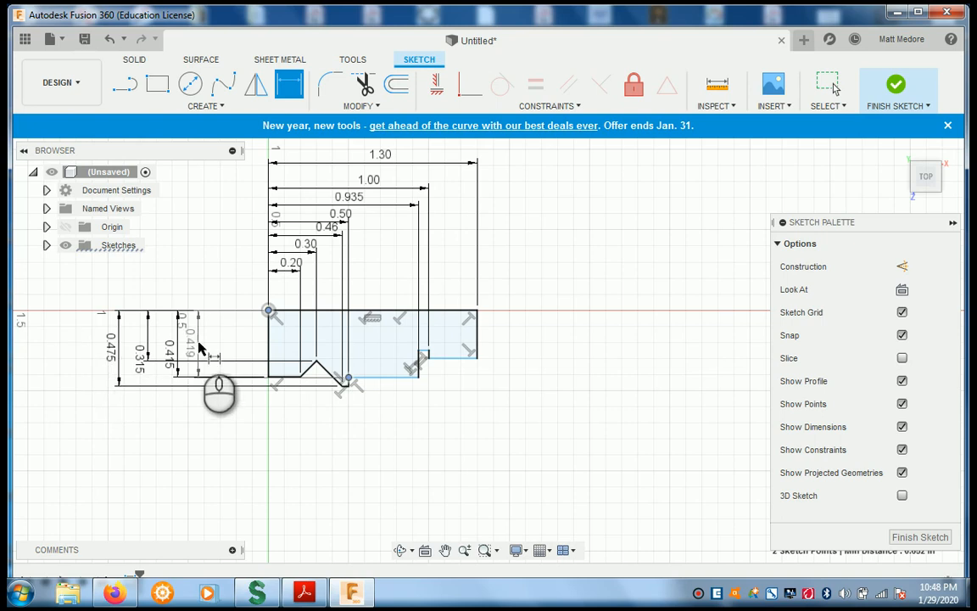
{"action": "left_click", "coordinate": [198, 344]}
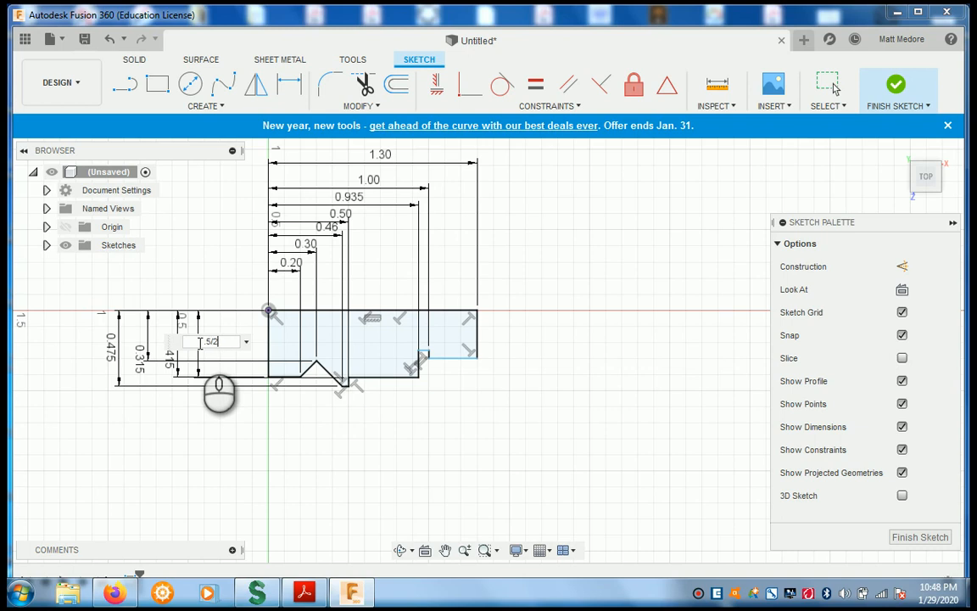
{"action": "type", "text": ".5/2"}
{"action": "key", "text": "Return"}
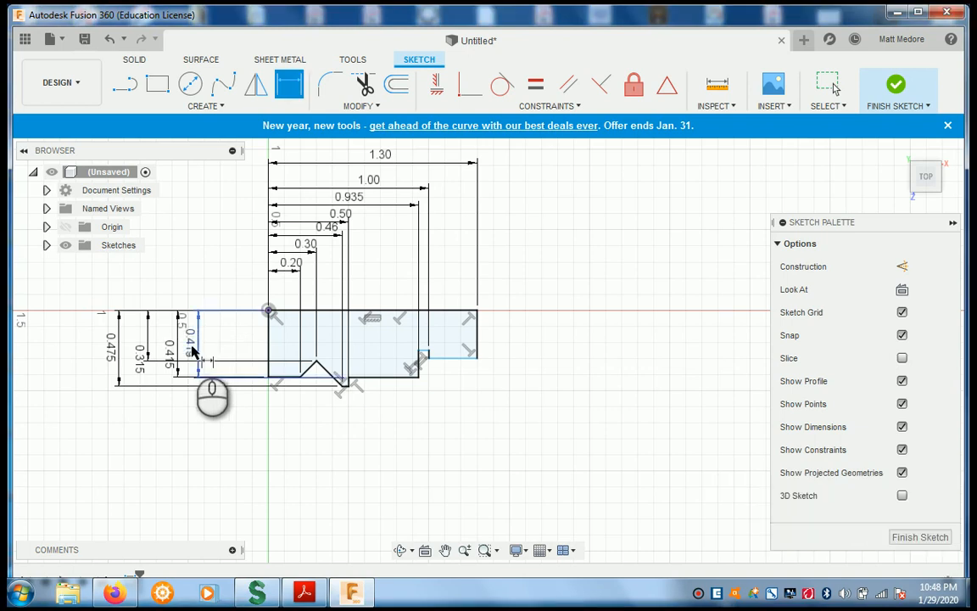
Try to set the middle step's vertical dimension from the origin to .500/2.
{"action": "double_click", "coordinate": [192, 350]}
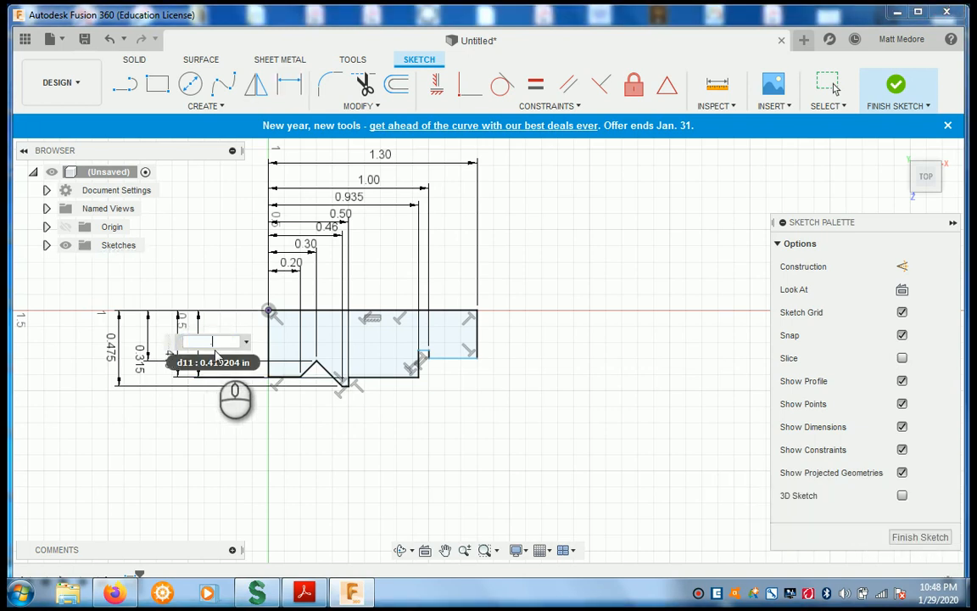
{"action": "key", "text": "Return"}
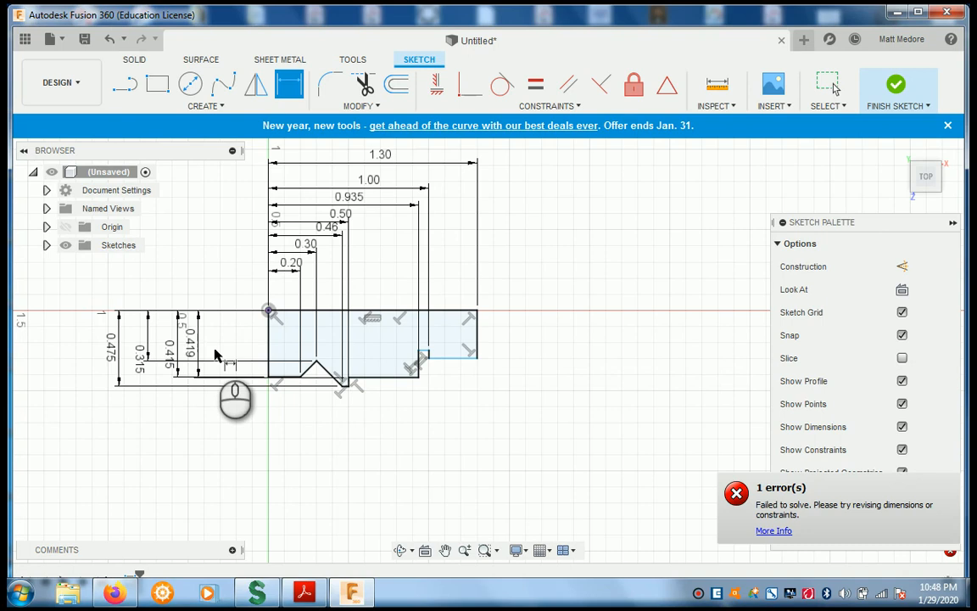
{"action": "double_click", "coordinate": [194, 346]}
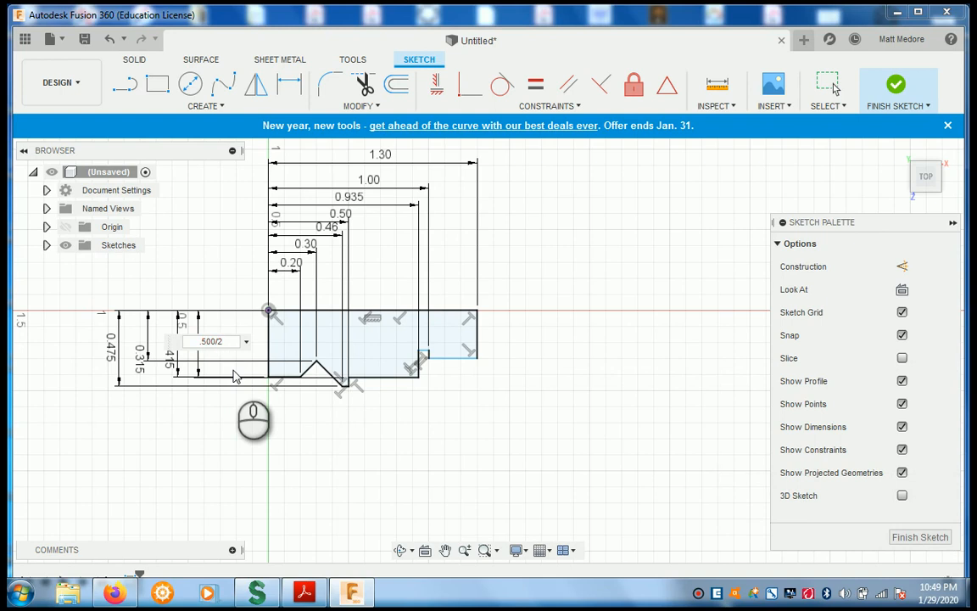
{"action": "key", "text": "Return"}
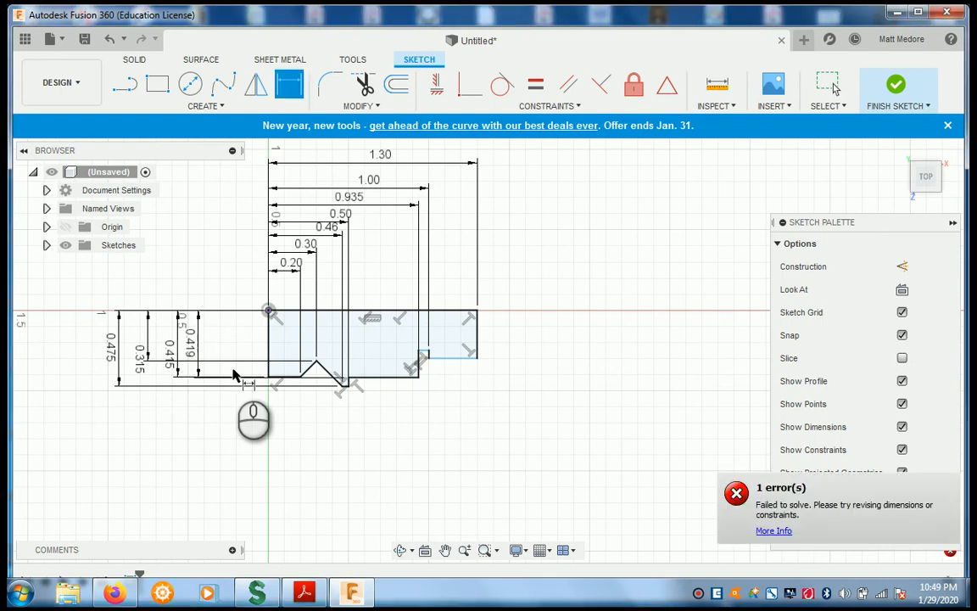
{"action": "scroll", "coordinate": [356, 390], "scroll_direction": "up", "scroll_amount": 1}
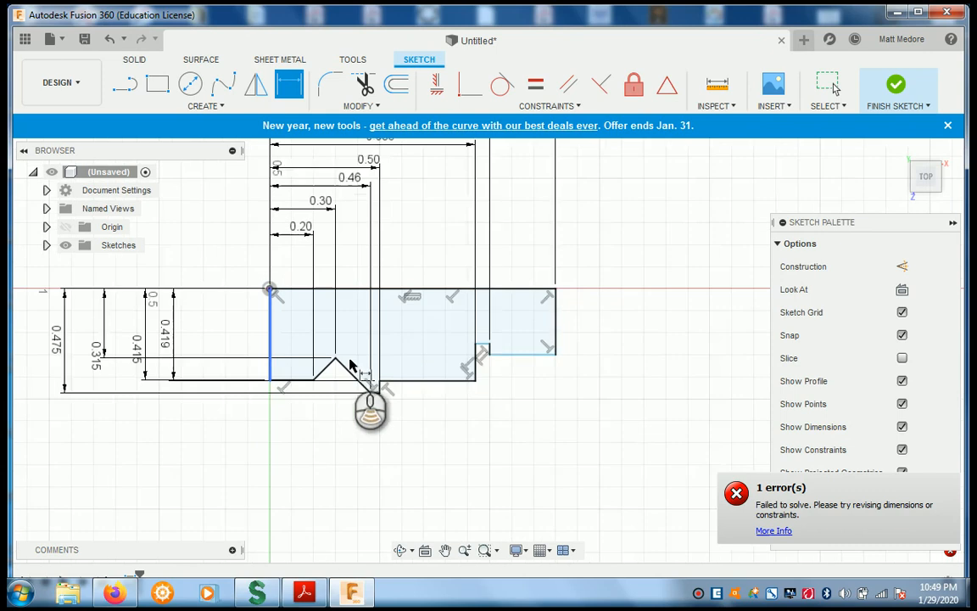
{"action": "scroll", "coordinate": [465, 383], "scroll_direction": "up", "scroll_amount": 1}
{"action": "scroll", "coordinate": [496, 375], "scroll_direction": "up", "scroll_amount": 1}
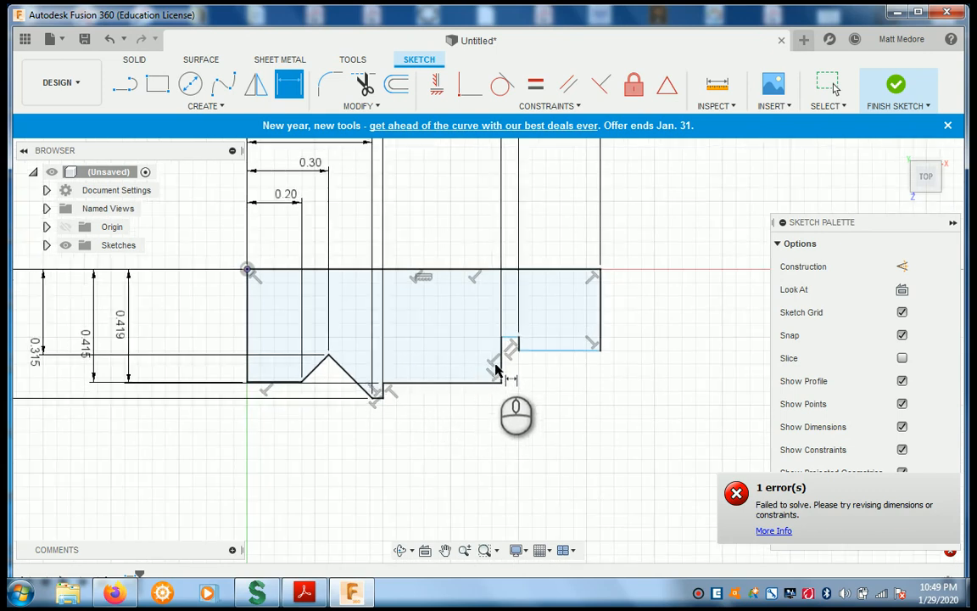
{"action": "scroll", "coordinate": [521, 433], "scroll_direction": "down", "scroll_amount": 1}
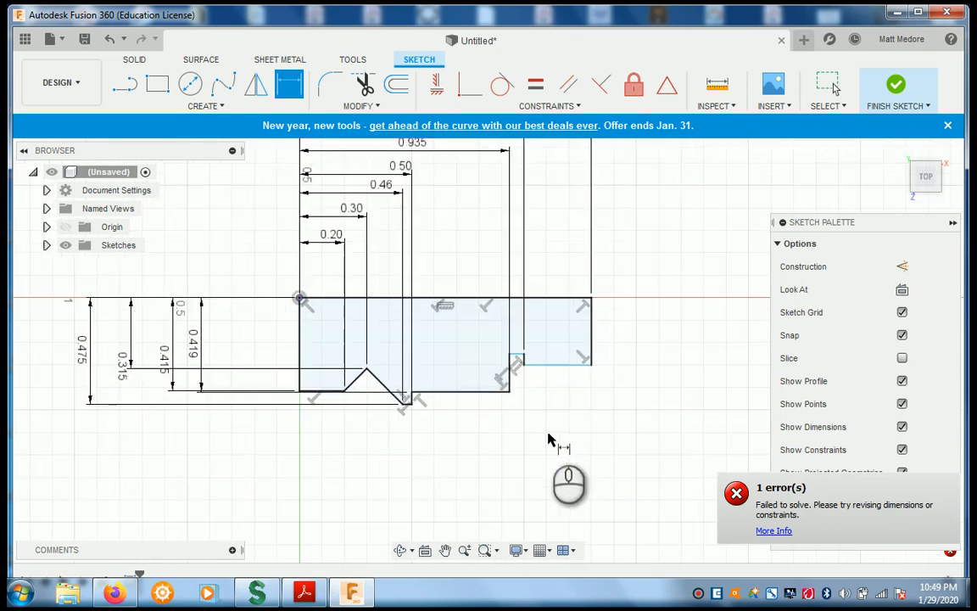
{"action": "right_click", "coordinate": [547, 435]}
{"action": "left_click", "coordinate": [492, 436]}
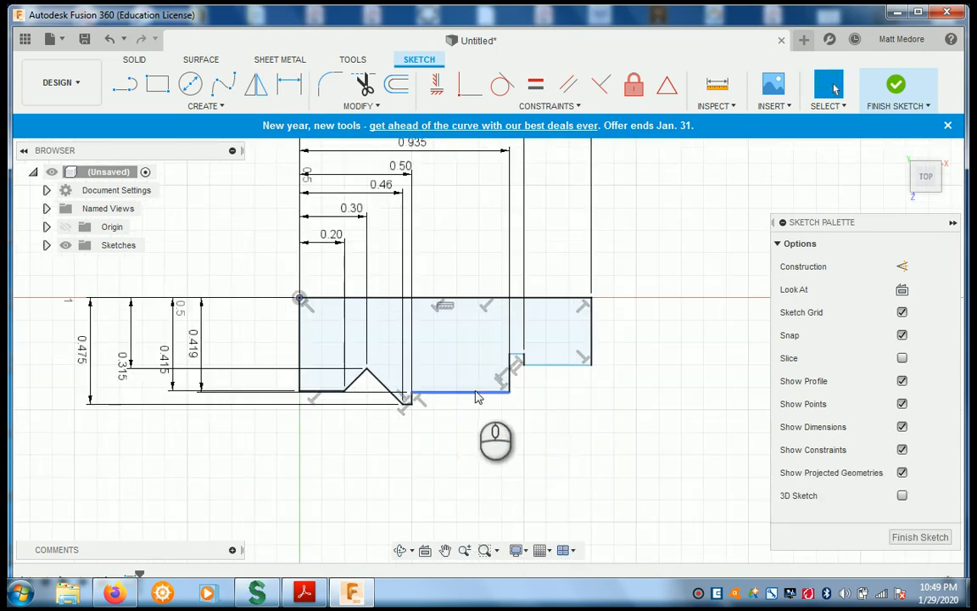
Move the middle step's vertical dimension closer to the profile and try again to change its value.
{"action": "left_click", "coordinate": [476, 391]}
{"action": "mouse_move", "coordinate": [201, 356]}
{"action": "left_mouse_down"}
{"action": "mouse_move", "coordinate": [293, 357]}
{"action": "mouse_move", "coordinate": [261, 350]}
{"action": "left_mouse_up"}
{"action": "double_click", "coordinate": [261, 348]}
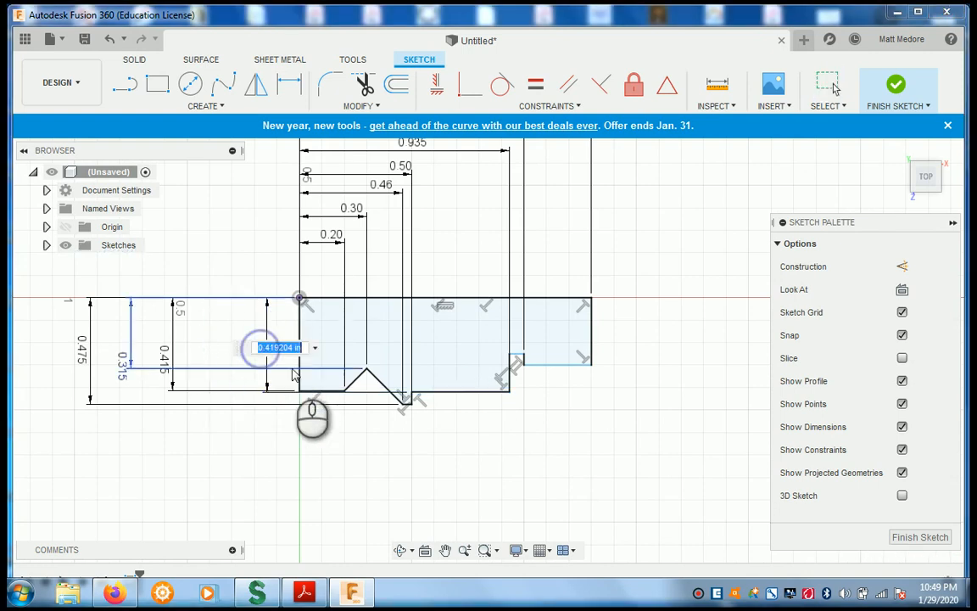
{"action": "type", "text": "2"}
{"action": "key", "text": "Return"}
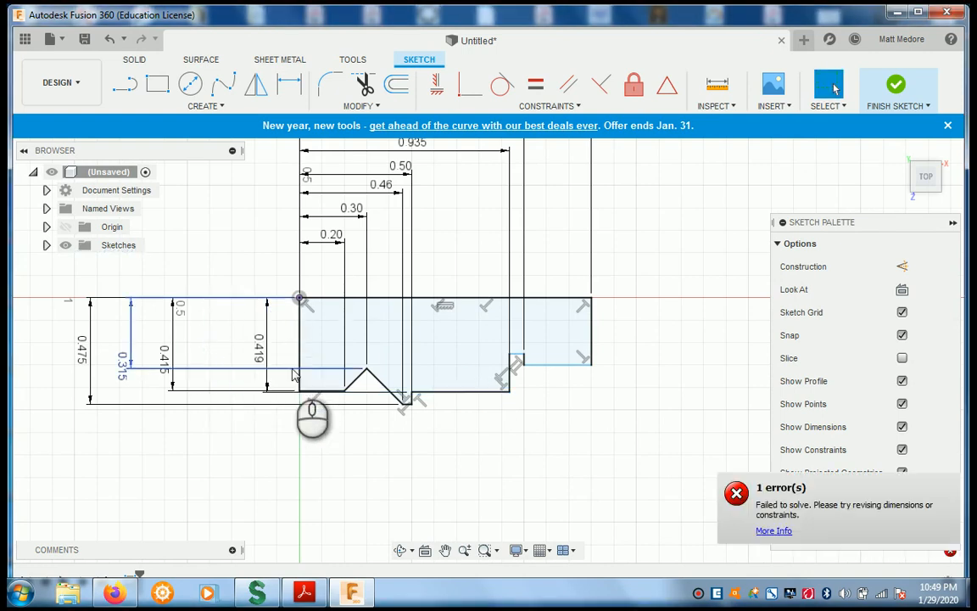
Shift the short horizontal line at the base of the narrow groove up toward the profile's top edge.
{"action": "scroll", "coordinate": [475, 388], "scroll_direction": "up", "scroll_amount": 5}
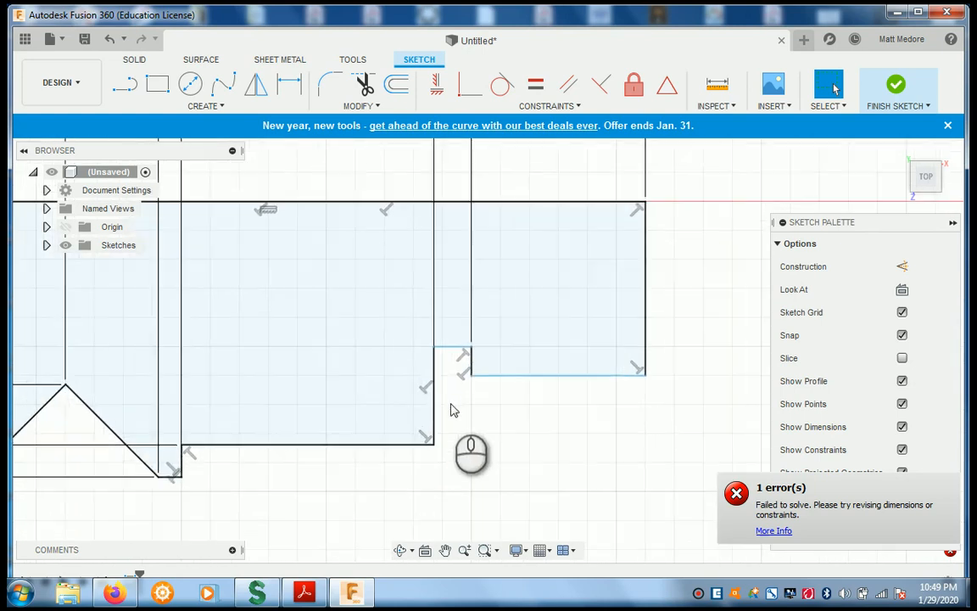
{"action": "scroll", "coordinate": [484, 462], "scroll_direction": "down", "scroll_amount": 2}
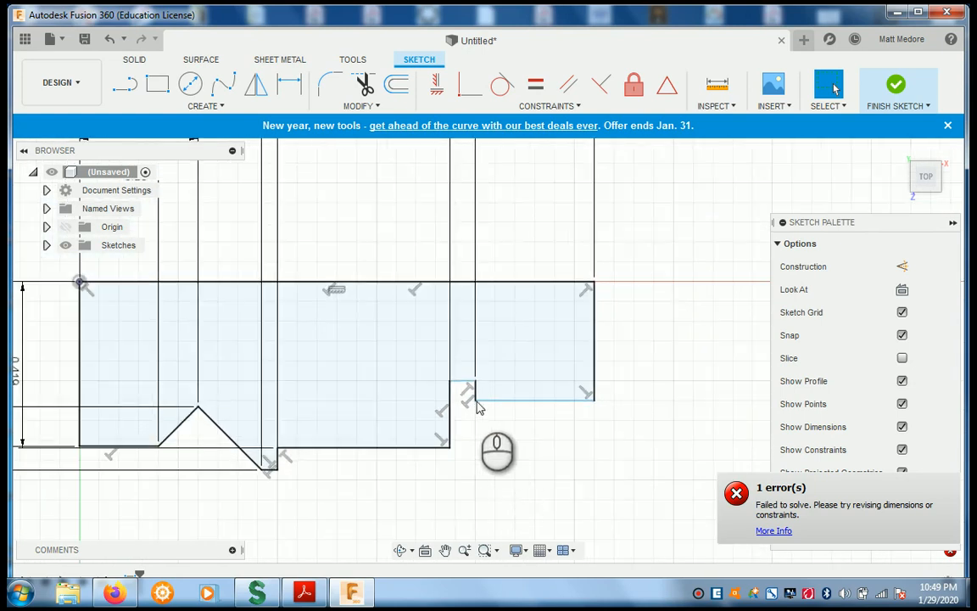
{"action": "left_click_drag", "start_coordinate": [463, 387], "coordinate": [463, 338]}
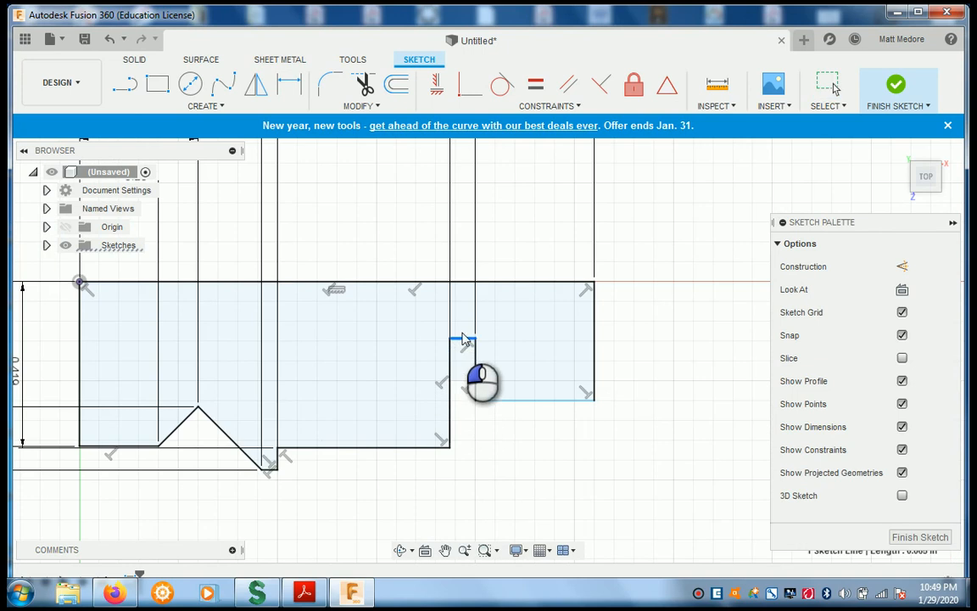
{"action": "scroll", "coordinate": [631, 456], "scroll_direction": "down", "scroll_amount": 3}
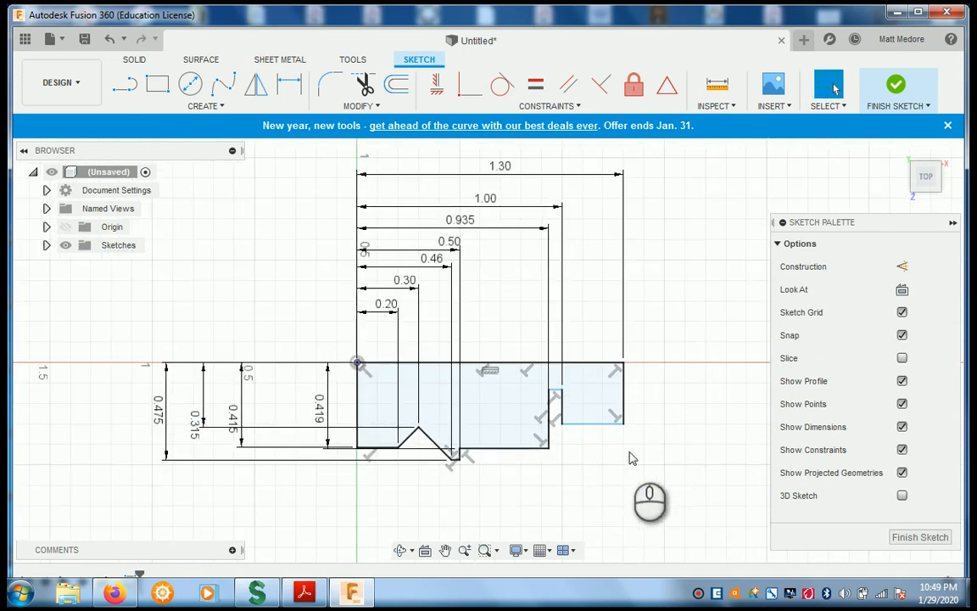
Set the middle step's vertical dimension from the origin to .5/2.
{"action": "scroll", "coordinate": [326, 413], "scroll_direction": "up", "scroll_amount": 3}
{"action": "scroll", "coordinate": [326, 413], "scroll_direction": "up", "scroll_amount": 1}
{"action": "double_click", "coordinate": [320, 415]}
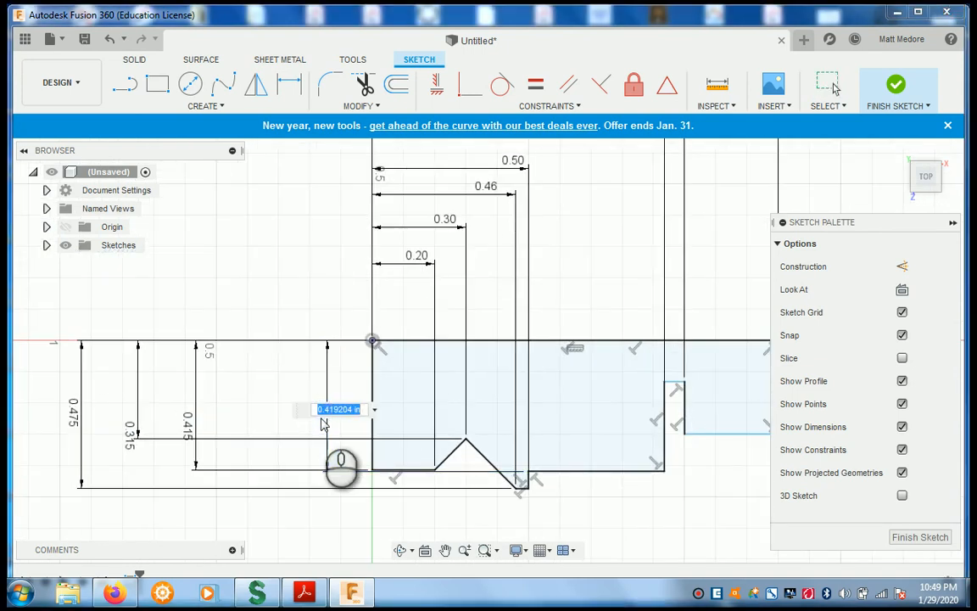
{"action": "type", "text": ".5/2"}
{"action": "key", "text": "Return"}
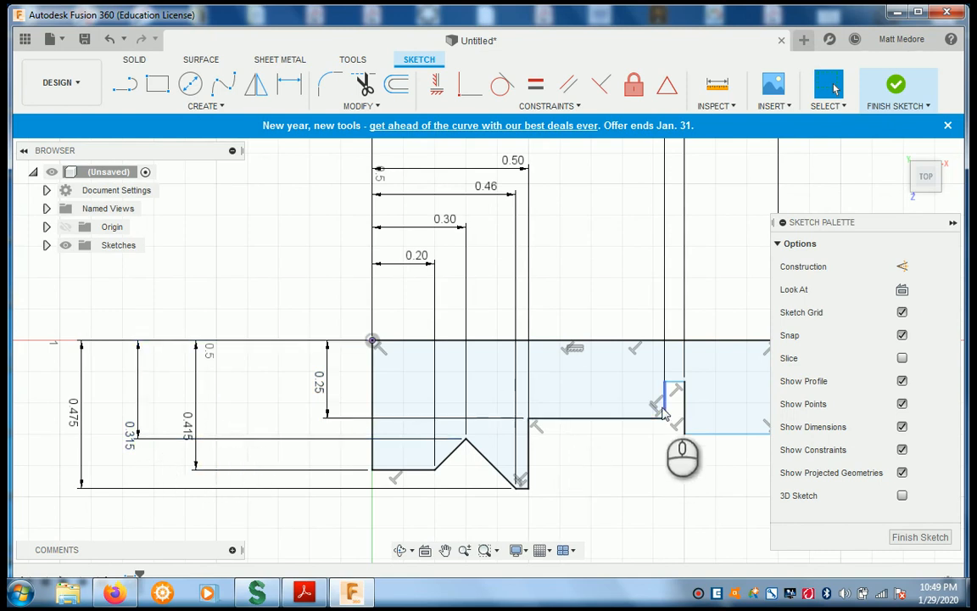
Move the middle step's vertical dimension farther away from the profile.
{"action": "scroll", "coordinate": [357, 466], "scroll_direction": "down", "scroll_amount": 2}
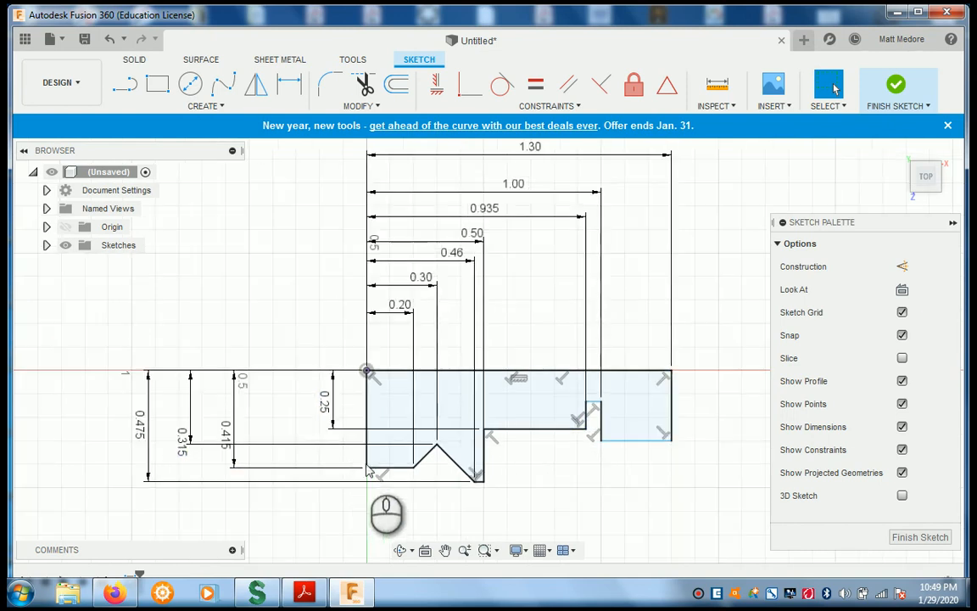
{"action": "left_click", "coordinate": [328, 406]}
{"action": "left_click_drag", "start_coordinate": [328, 406], "coordinate": [250, 406]}
Dimension the vertical distance from the origin to the corner at the base of the narrow groove as .260/2.
{"action": "key", "text": "d"}
{"action": "left_click", "coordinate": [586, 402]}
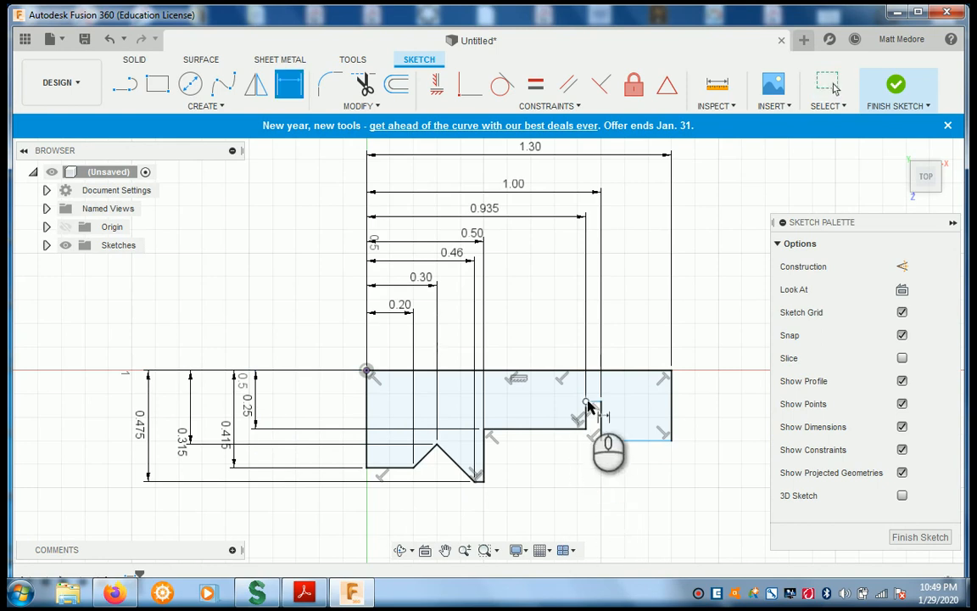
{"action": "left_click", "coordinate": [278, 401]}
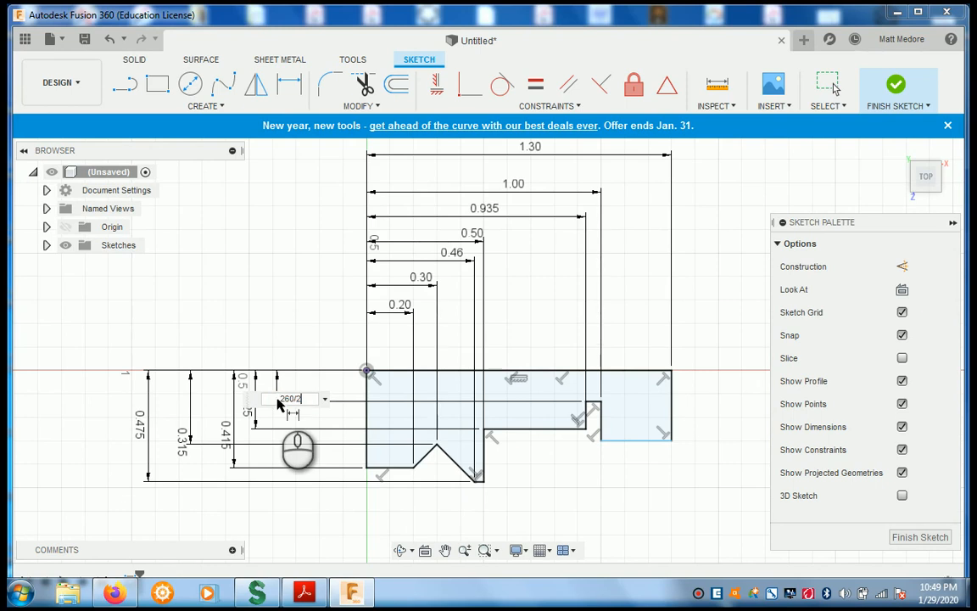
{"action": "type", "text": ".260/2"}
{"action": "key", "text": "Return"}
Dimension the vertical distance from the origin to the end step's lower corner at the groove as 0.183 in.
{"action": "left_click", "coordinate": [601, 439]}
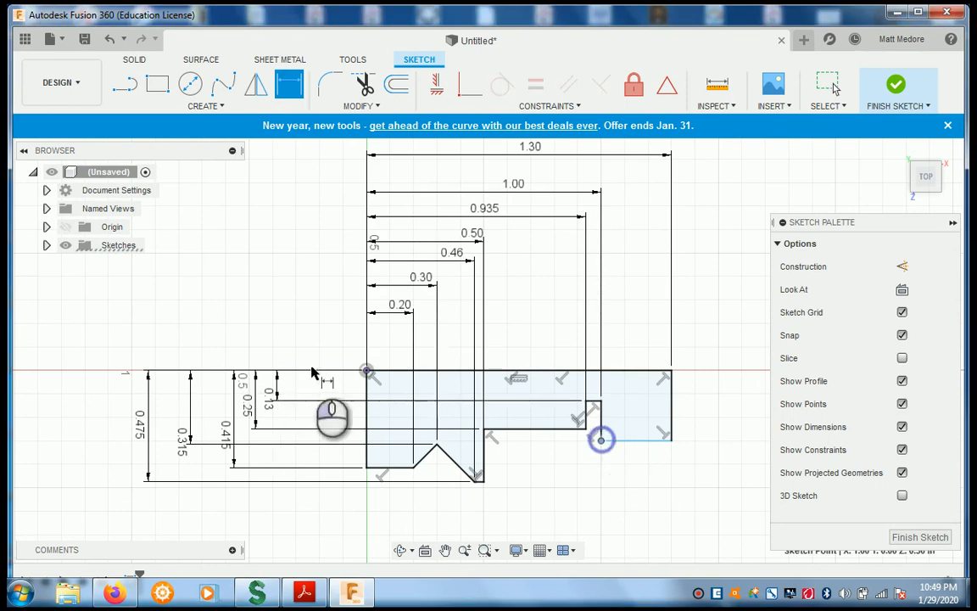
{"action": "left_click", "coordinate": [367, 371]}
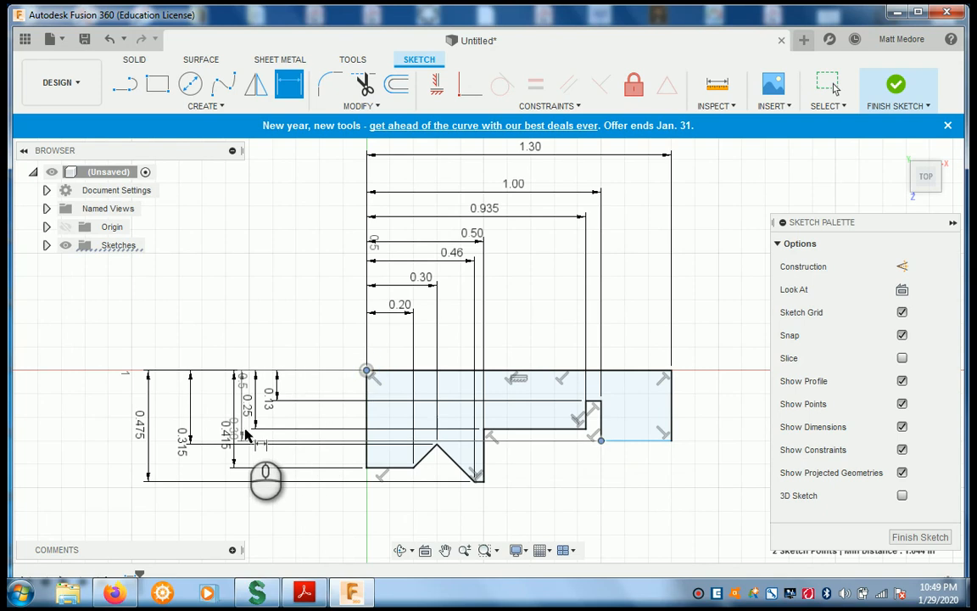
{"action": "left_click", "coordinate": [245, 432]}
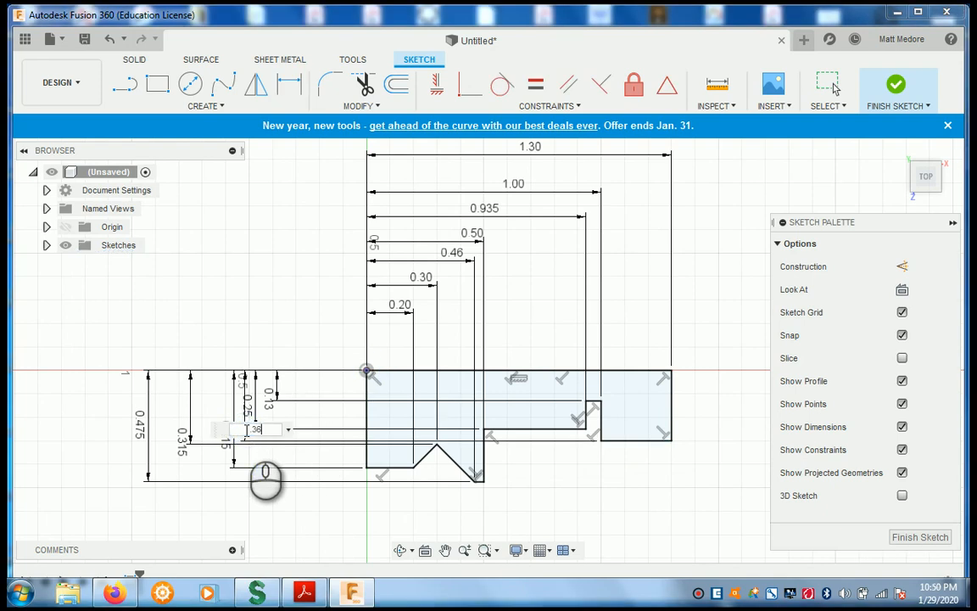
{"action": "key", "text": "Return"}
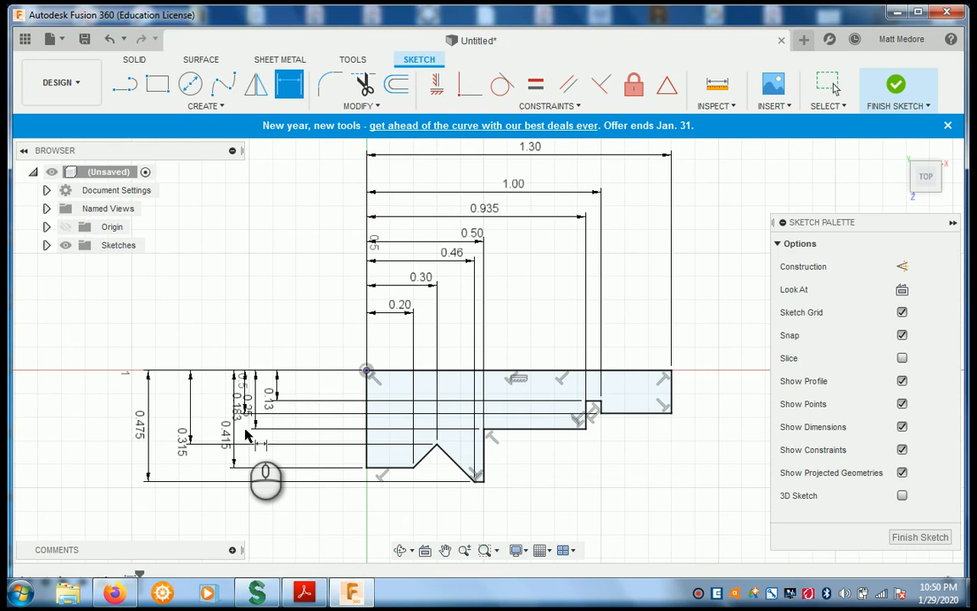
{"action": "left_click", "coordinate": [266, 246]}
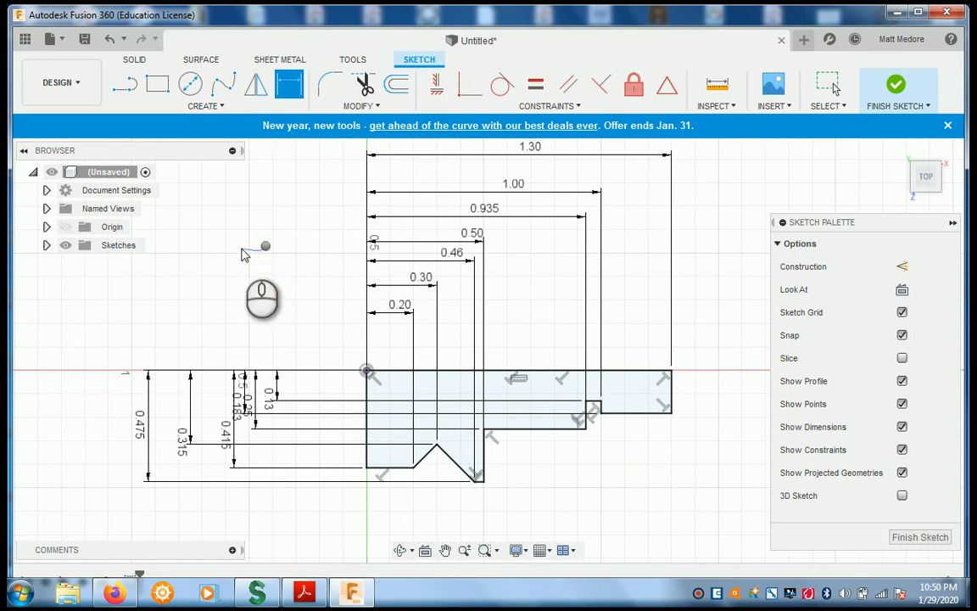
{"action": "right_click", "coordinate": [242, 253]}
{"action": "left_click", "coordinate": [207, 246]}
Rearrange the vertical dimensions beside the profile by size so that none of them overlap.
{"action": "scroll", "coordinate": [255, 326], "scroll_direction": "up", "scroll_amount": 1}
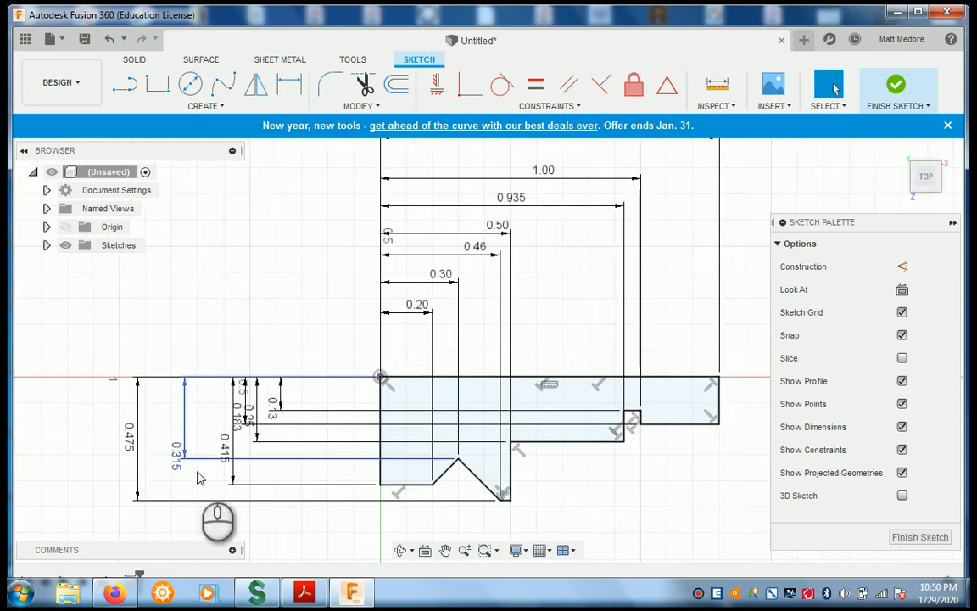
{"action": "mouse_move", "coordinate": [178, 454]}
{"action": "left_mouse_down"}
{"action": "mouse_move", "coordinate": [202, 441]}
{"action": "mouse_move", "coordinate": [169, 466]}
{"action": "mouse_move", "coordinate": [203, 450]}
{"action": "mouse_move", "coordinate": [161, 465]}
{"action": "mouse_move", "coordinate": [164, 439]}
{"action": "left_mouse_up"}
{"action": "left_click", "coordinate": [224, 460]}
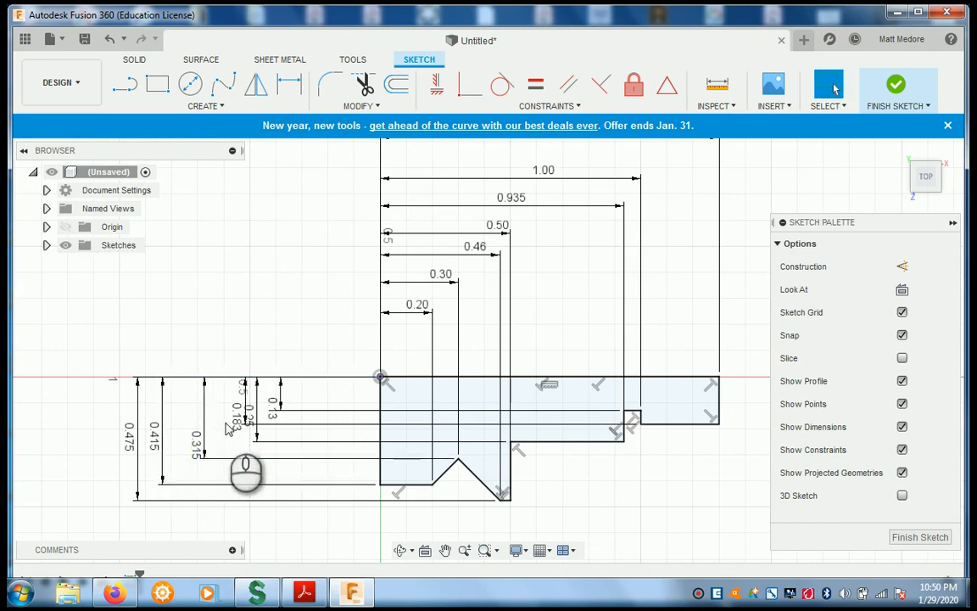
{"action": "mouse_move", "coordinate": [236, 423]}
{"action": "left_mouse_down"}
{"action": "mouse_move", "coordinate": [219, 437]}
{"action": "mouse_move", "coordinate": [324, 436]}
{"action": "mouse_move", "coordinate": [207, 424]}
{"action": "mouse_move", "coordinate": [266, 436]}
{"action": "mouse_move", "coordinate": [263, 418]}
{"action": "mouse_move", "coordinate": [286, 414]}
{"action": "mouse_move", "coordinate": [284, 403]}
{"action": "left_mouse_up"}
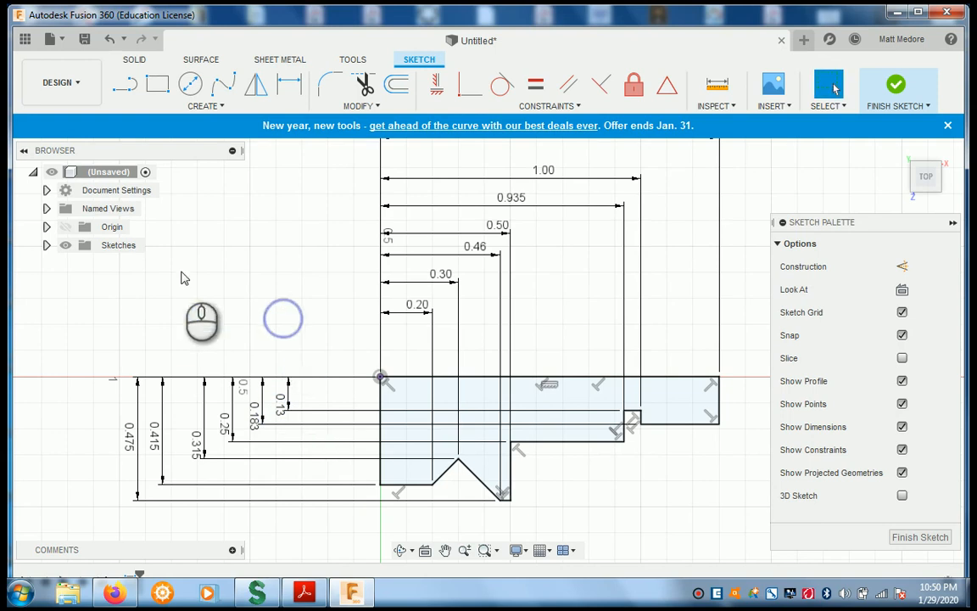
Revolve the closed profile a full turn around its long top edge into a solid body.
{"action": "scroll", "coordinate": [193, 266], "scroll_direction": "down", "scroll_amount": 1}
{"action": "scroll", "coordinate": [194, 266], "scroll_direction": "down", "scroll_amount": 1}
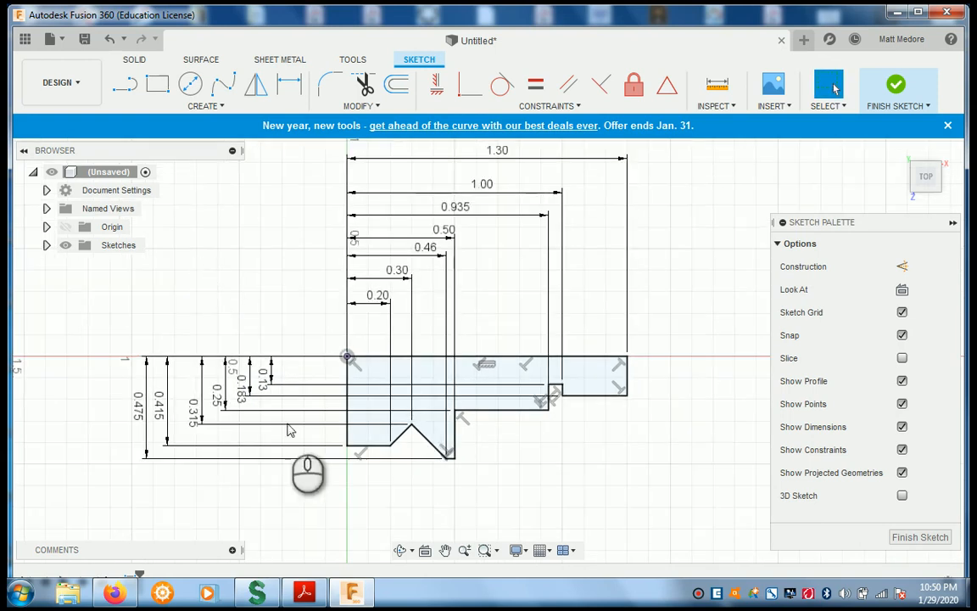
{"action": "left_click", "coordinate": [136, 60]}
{"action": "left_click", "coordinate": [190, 87]}
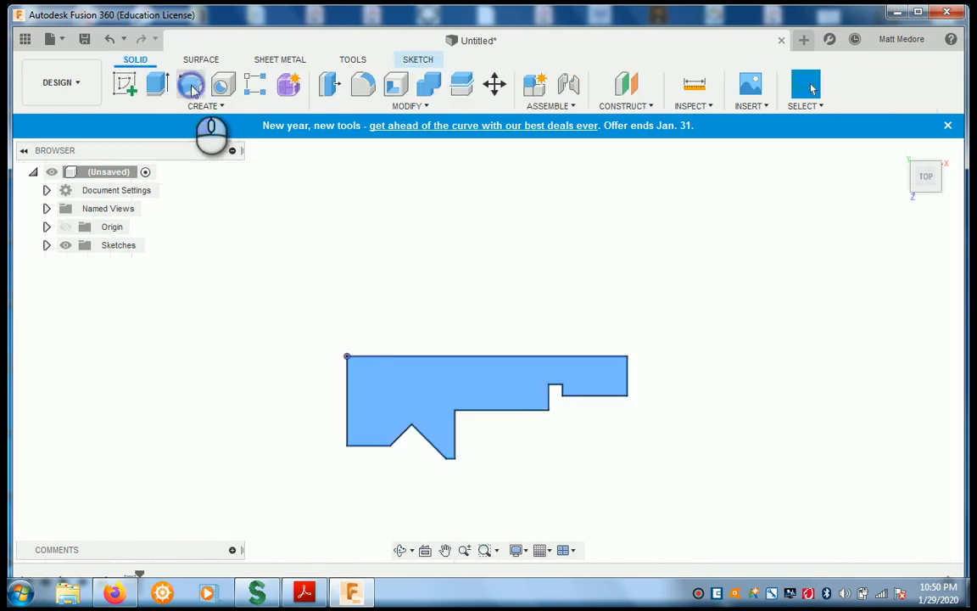
{"action": "left_click", "coordinate": [549, 356]}
{"action": "left_click", "coordinate": [817, 323]}
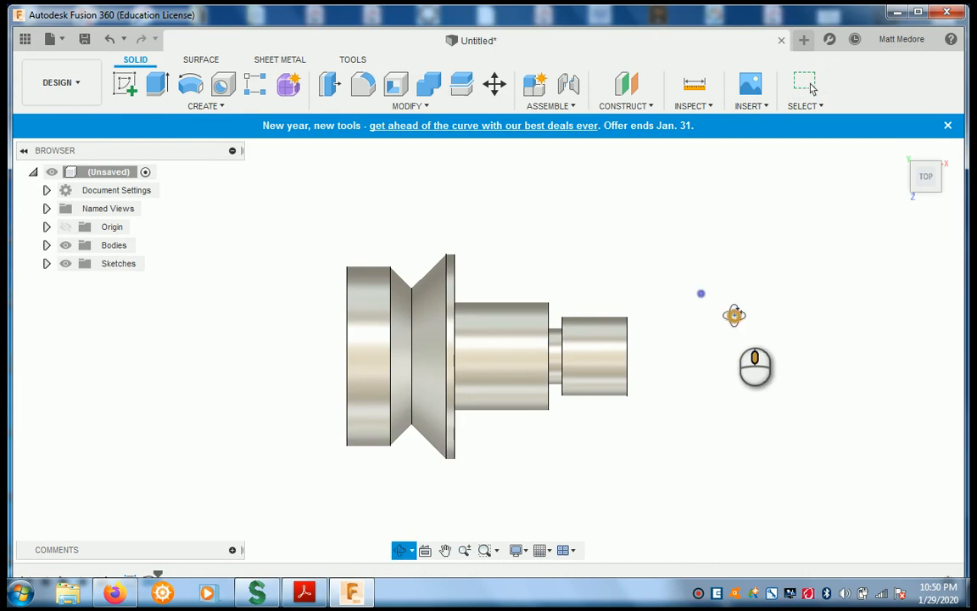
Fillet the V-groove's three circular edges and the corner where the middle shaft meets the flange with a 0.016 in radius.
{"action": "middle_click_drag", "start_coordinate": [700, 293], "coordinate": [604, 218], "text": "shift"}
{"action": "middle_click_drag", "start_coordinate": [490, 271], "coordinate": [501, 289], "text": "shift"}
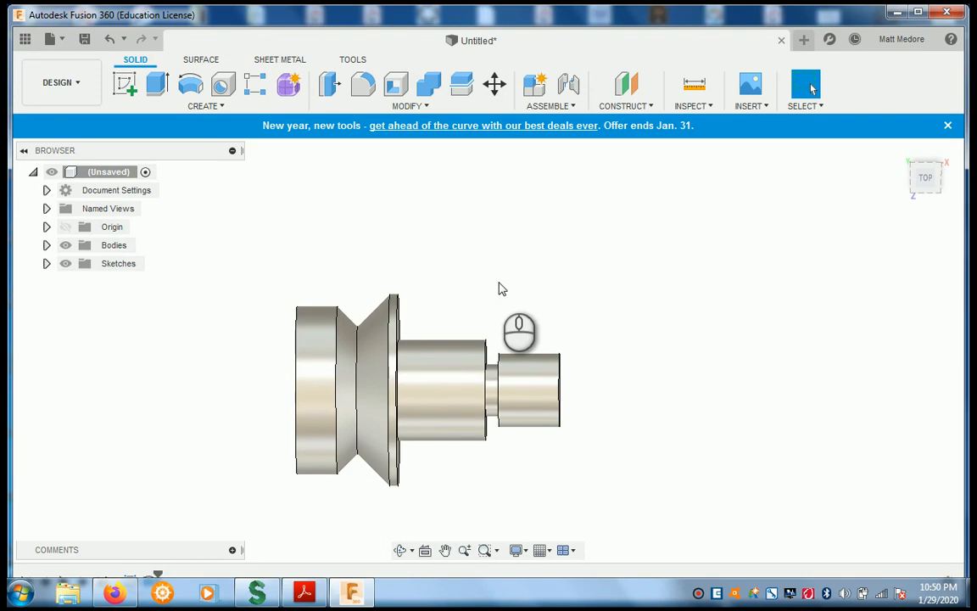
{"action": "middle_click_drag", "start_coordinate": [499, 284], "coordinate": [481, 284], "text": "shift"}
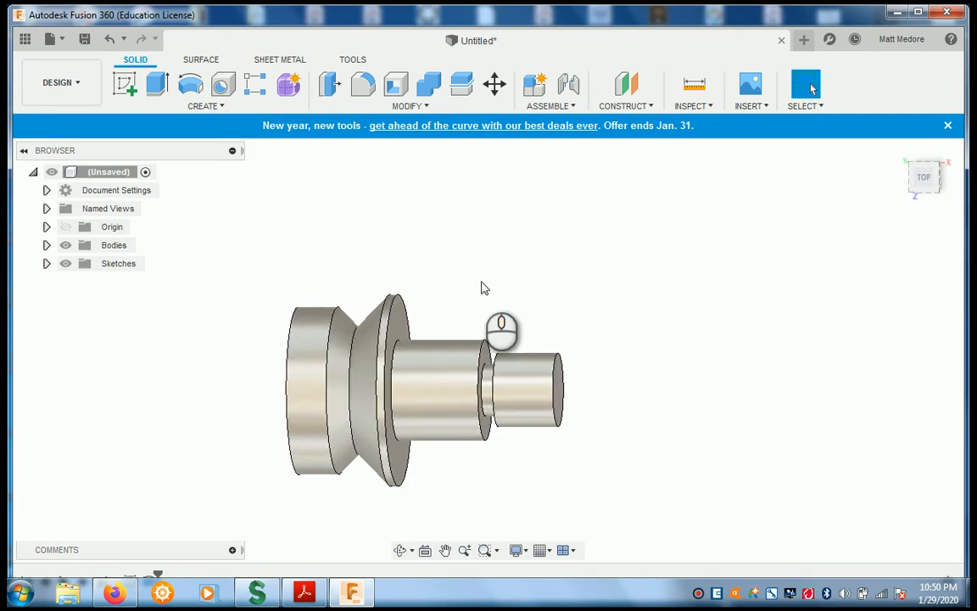
{"action": "left_click", "coordinate": [409, 106]}
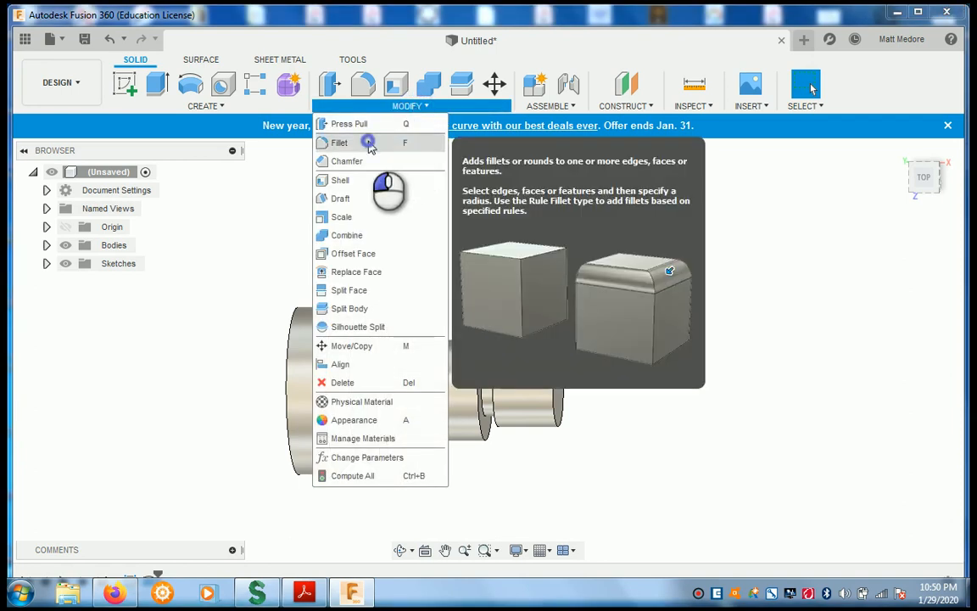
{"action": "left_click", "coordinate": [370, 144]}
{"action": "scroll", "coordinate": [429, 269], "scroll_direction": "up", "scroll_amount": 3}
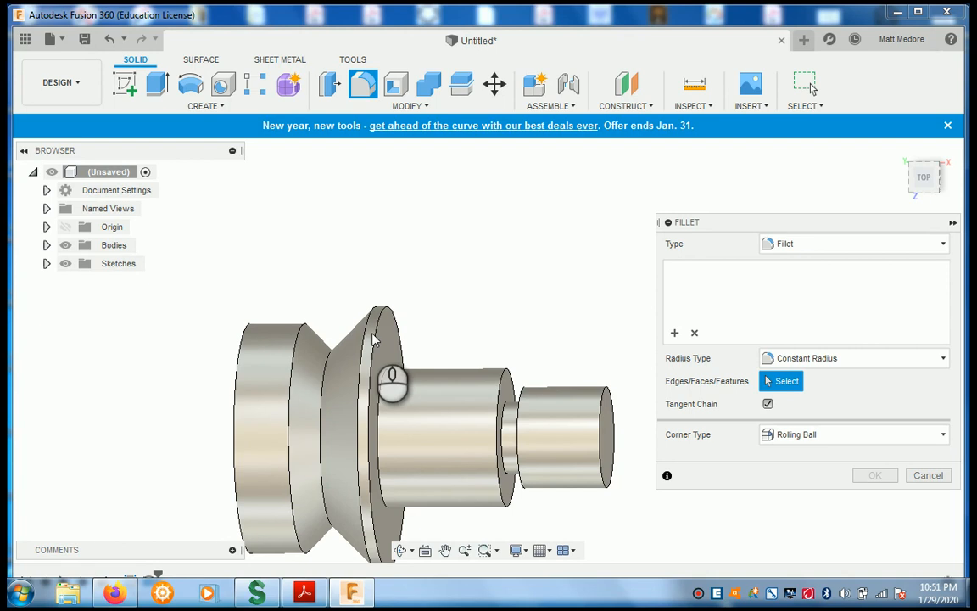
{"action": "mouse_move", "coordinate": [339, 278]}
{"action": "middle_mouse_down", "text": "shift"}
{"action": "mouse_move", "coordinate": [369, 275]}
{"action": "mouse_move", "coordinate": [348, 280]}
{"action": "middle_mouse_up", "text": "shift"}
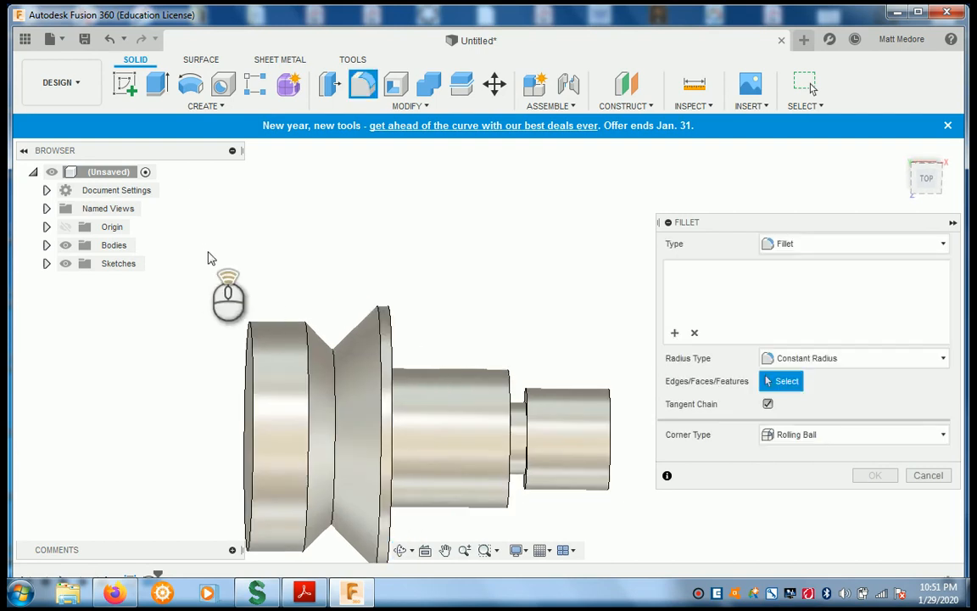
{"action": "scroll", "coordinate": [218, 280], "scroll_direction": "down", "scroll_amount": 2}
{"action": "scroll", "coordinate": [335, 458], "scroll_direction": "up", "scroll_amount": 1}
{"action": "scroll", "coordinate": [336, 458], "scroll_direction": "up", "scroll_amount": 2}
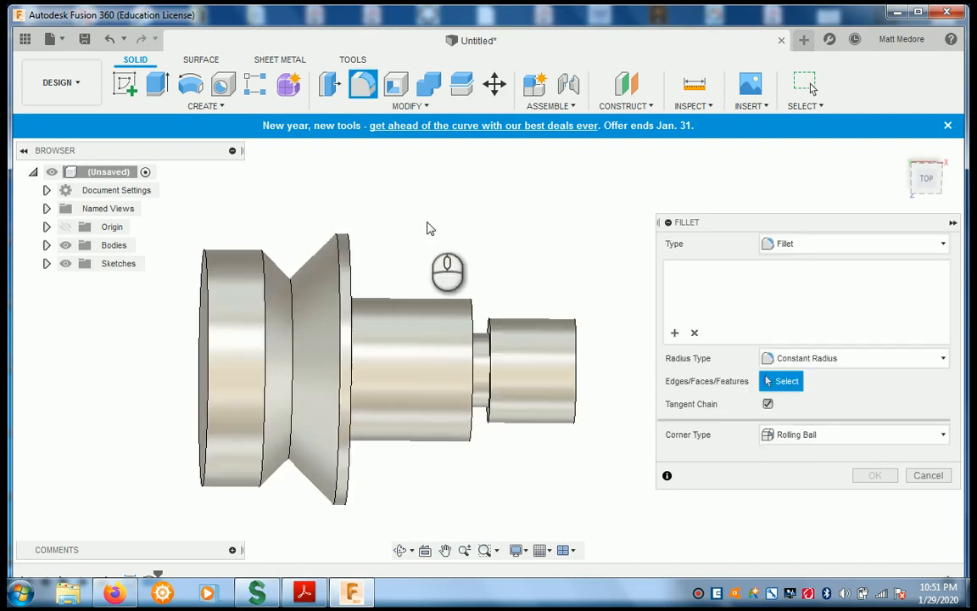
{"action": "middle_click_drag", "start_coordinate": [427, 225], "coordinate": [408, 218], "text": "shift"}
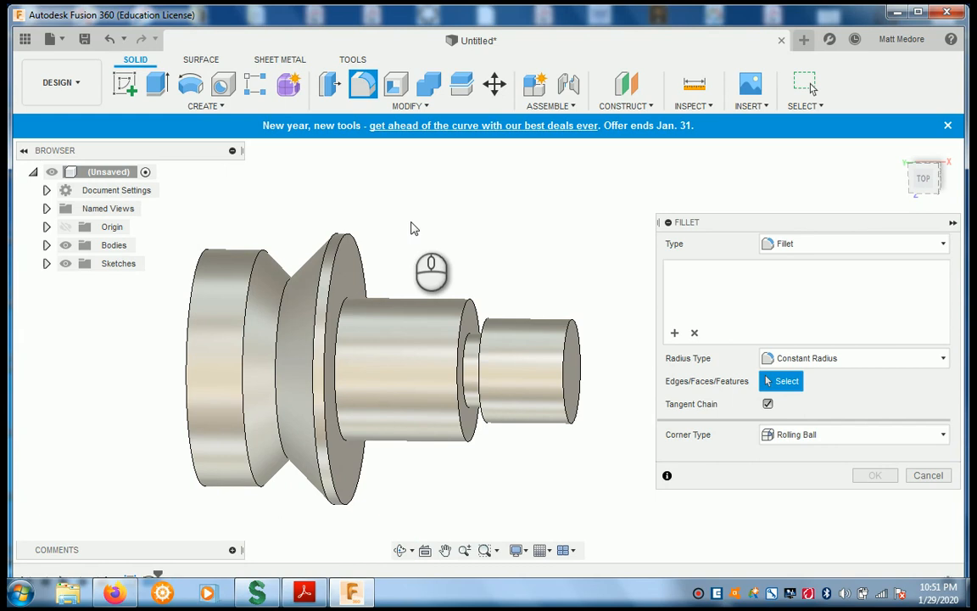
{"action": "scroll", "coordinate": [410, 224], "scroll_direction": "up", "scroll_amount": 1}
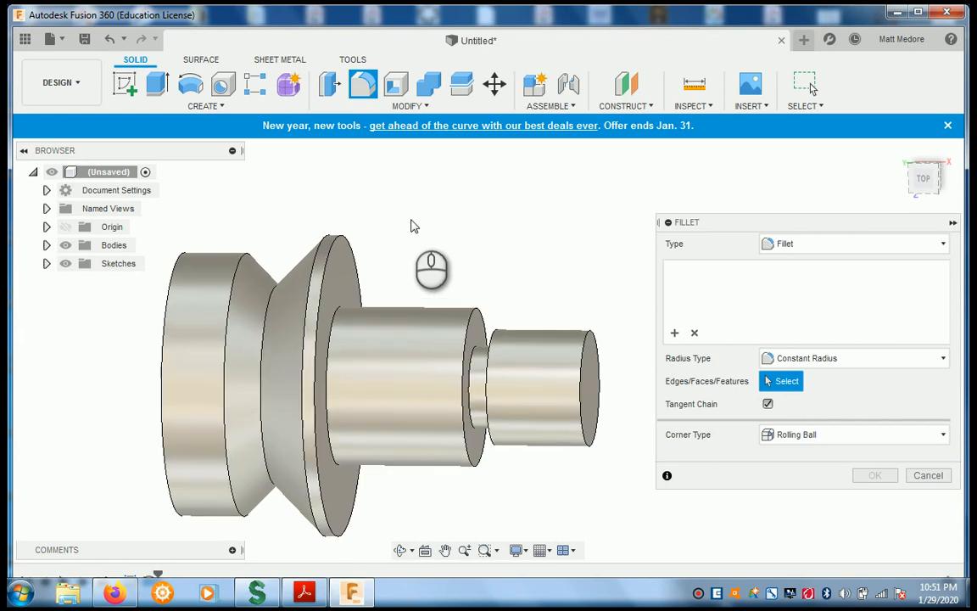
{"action": "left_click", "coordinate": [331, 352]}
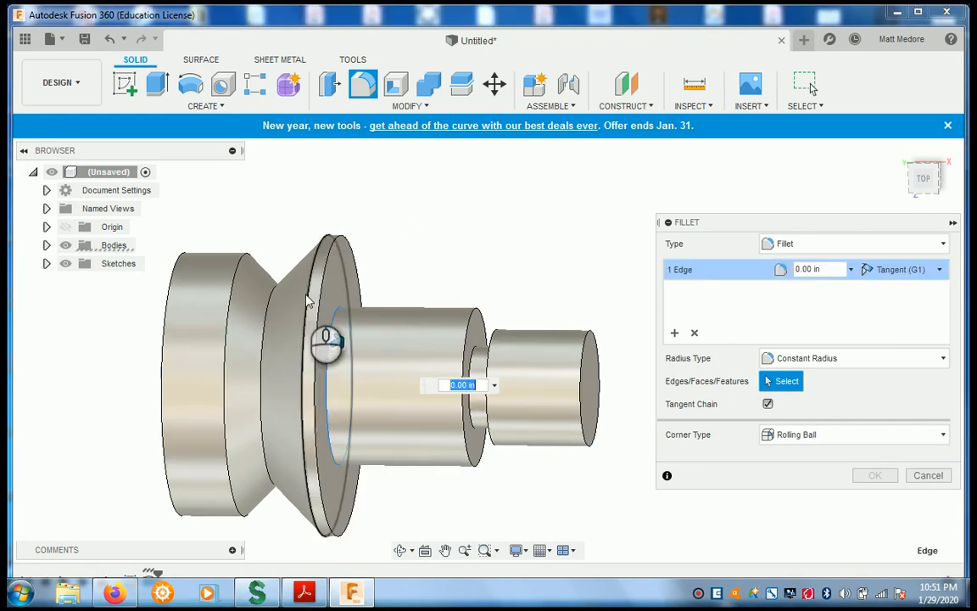
{"action": "left_click", "coordinate": [273, 316]}
{"action": "left_click", "coordinate": [264, 373]}
{"action": "left_click", "coordinate": [228, 373]}
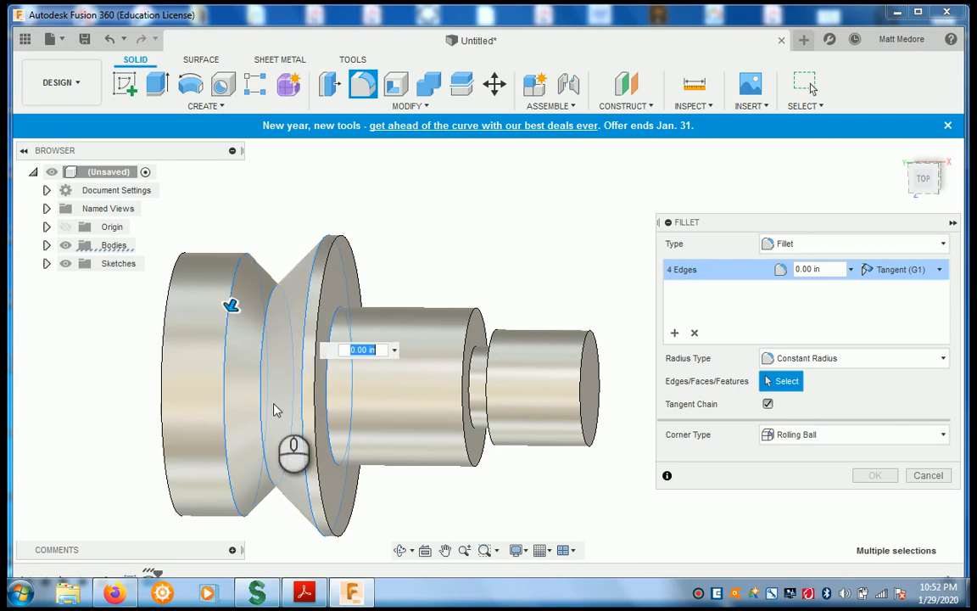
{"action": "key", "text": "Return"}
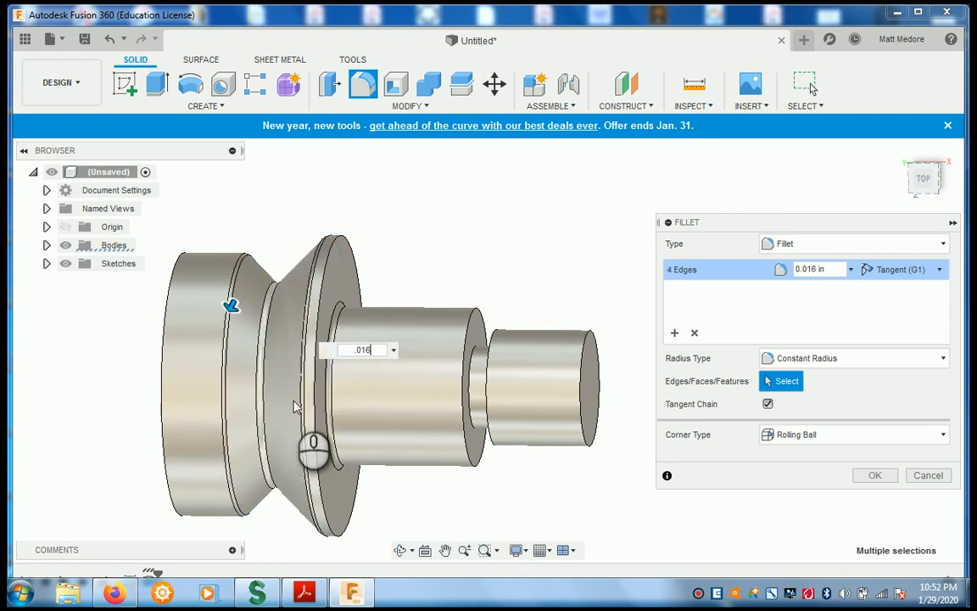
{"action": "left_click", "coordinate": [873, 475]}
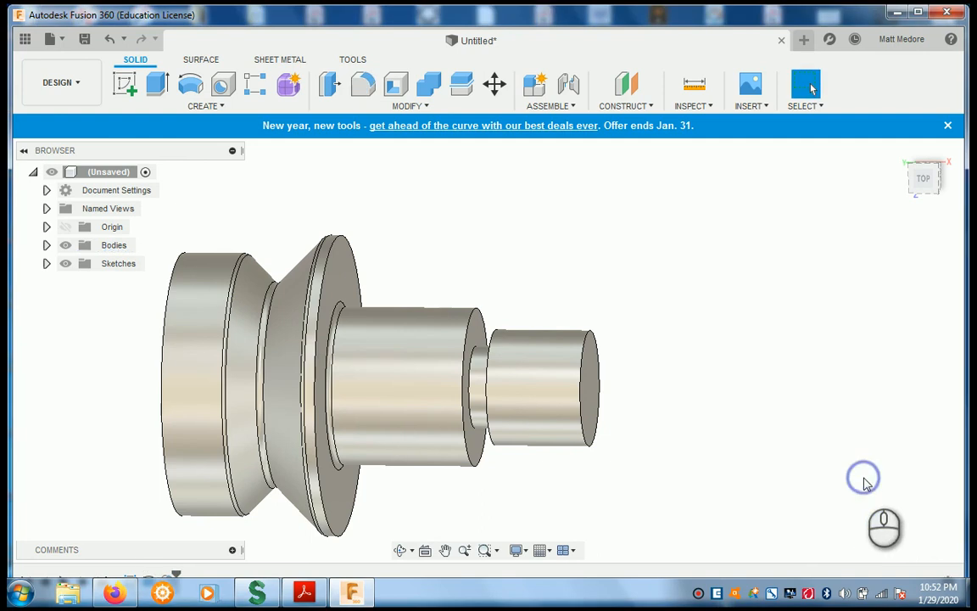
Fillet both inner corners at the base of the narrow groove with a 0.02 in radius.
{"action": "right_click", "coordinate": [711, 305]}
{"action": "left_click", "coordinate": [714, 255]}
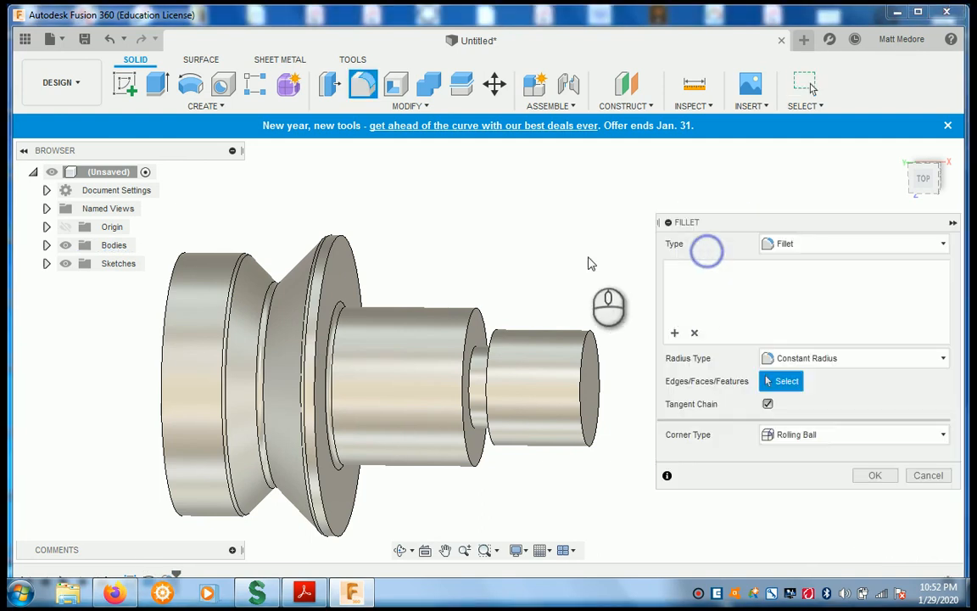
{"action": "left_click", "coordinate": [473, 383]}
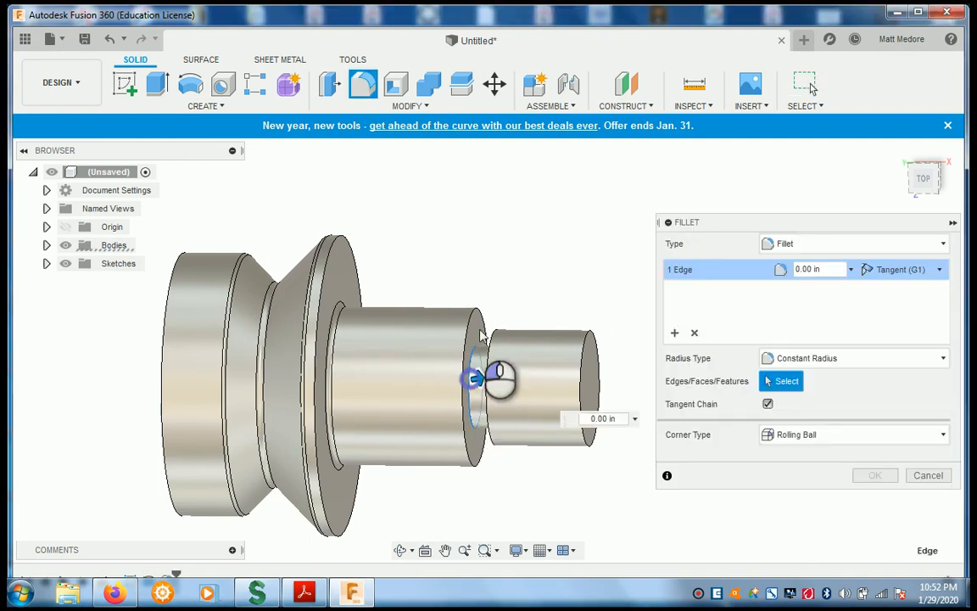
{"action": "middle_click_drag", "start_coordinate": [488, 305], "coordinate": [514, 285], "text": "shift"}
{"action": "scroll", "coordinate": [517, 393], "scroll_direction": "up", "scroll_amount": 5}
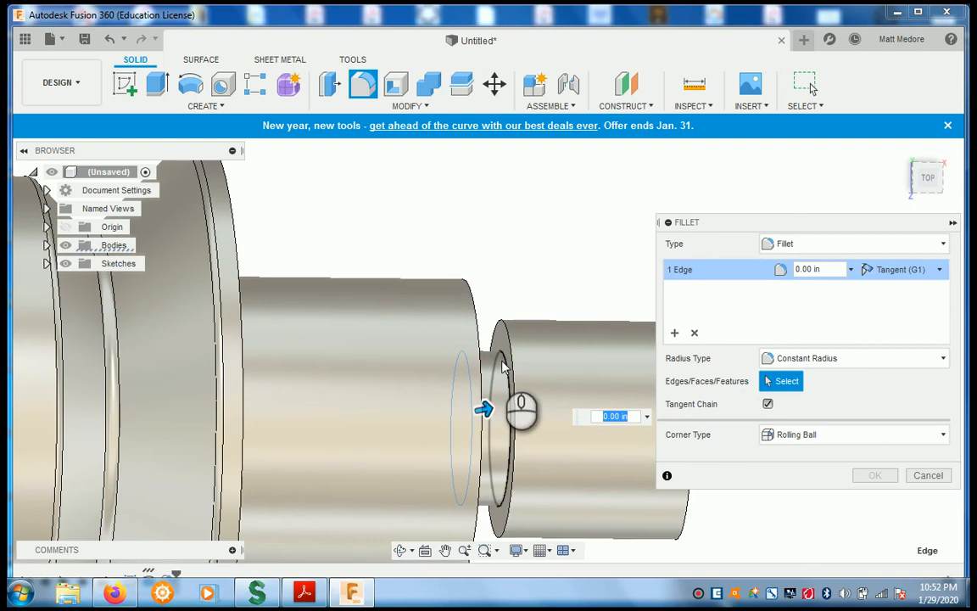
{"action": "left_click", "coordinate": [513, 411]}
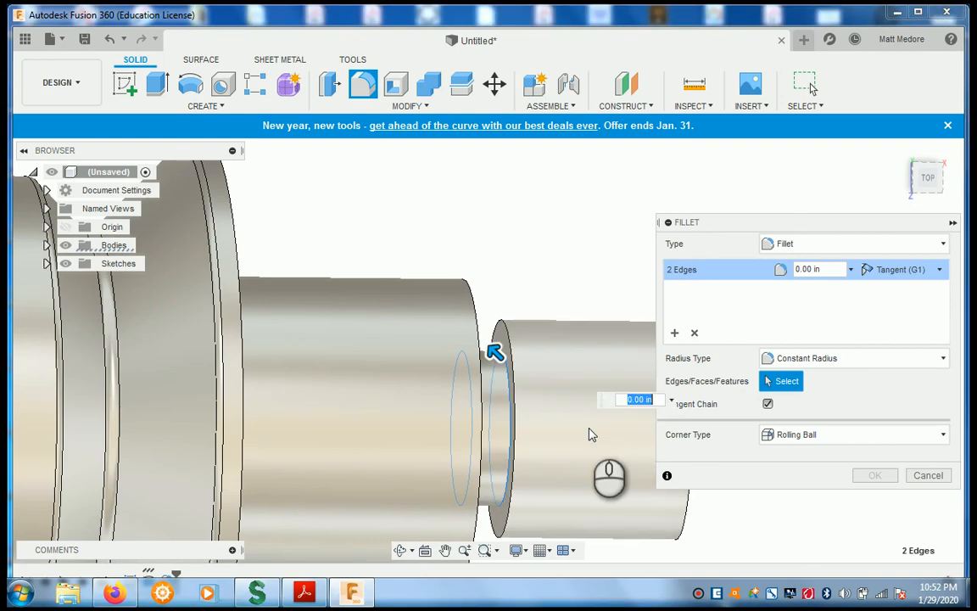
{"action": "key", "text": "Return"}
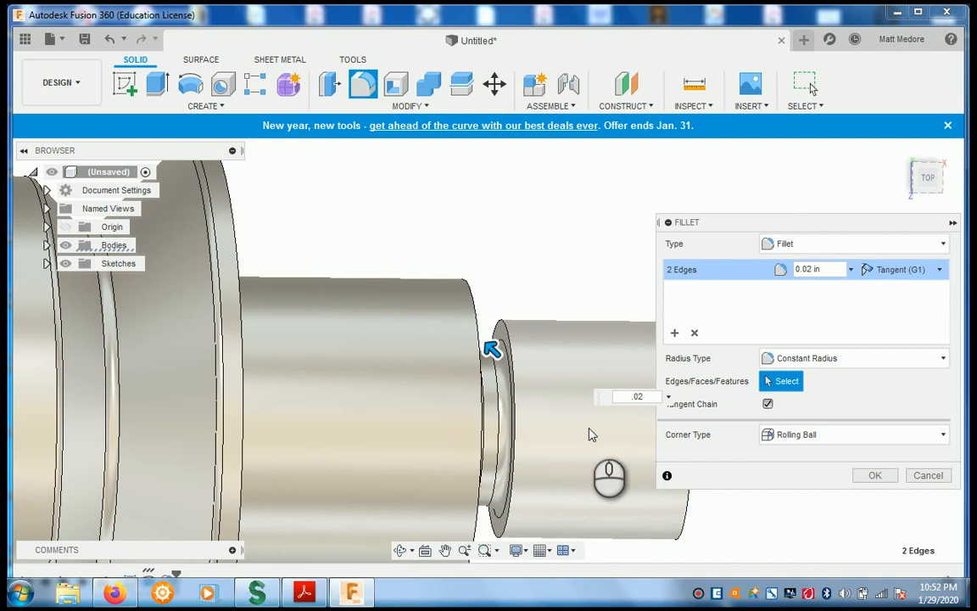
{"action": "key", "text": "Return"}
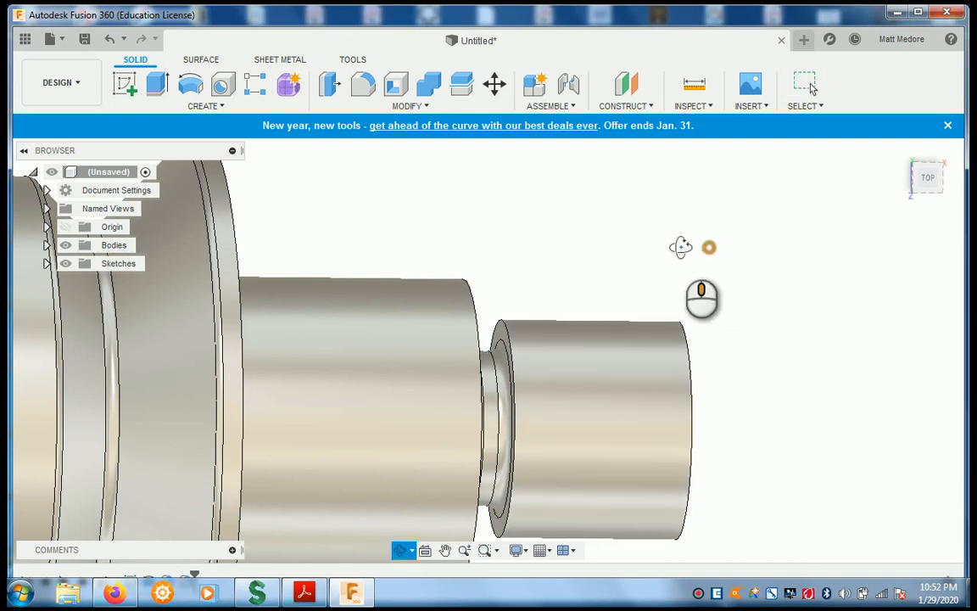
Try to apply a 0.035 in equal-distance chamfer to both outer circular edges of the small end step.
{"action": "scroll", "coordinate": [682, 247], "scroll_direction": "down", "scroll_amount": 3}
{"action": "middle_click_drag", "start_coordinate": [669, 246], "coordinate": [679, 268], "text": "shift"}
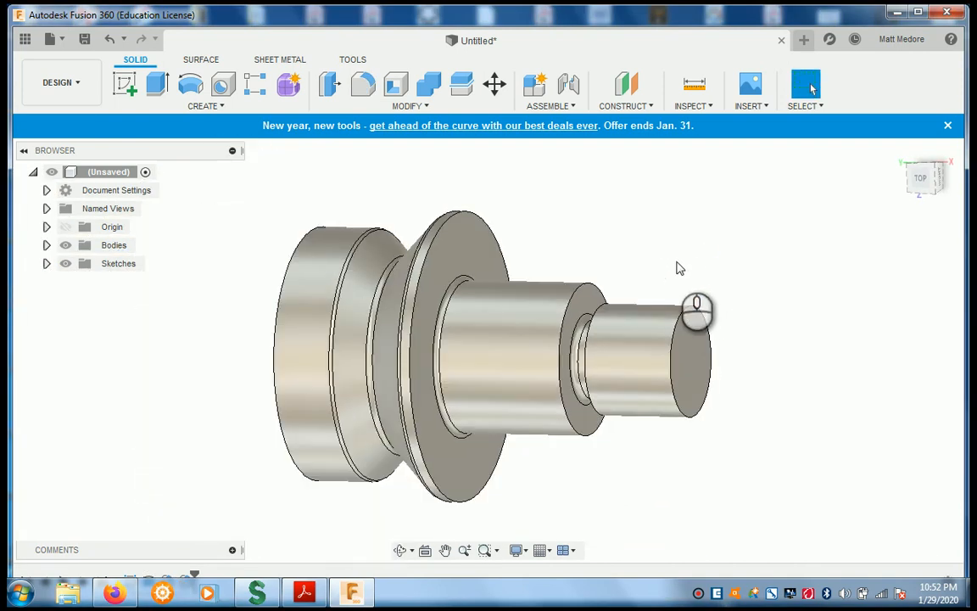
{"action": "left_click", "coordinate": [409, 105]}
{"action": "left_click", "coordinate": [351, 160]}
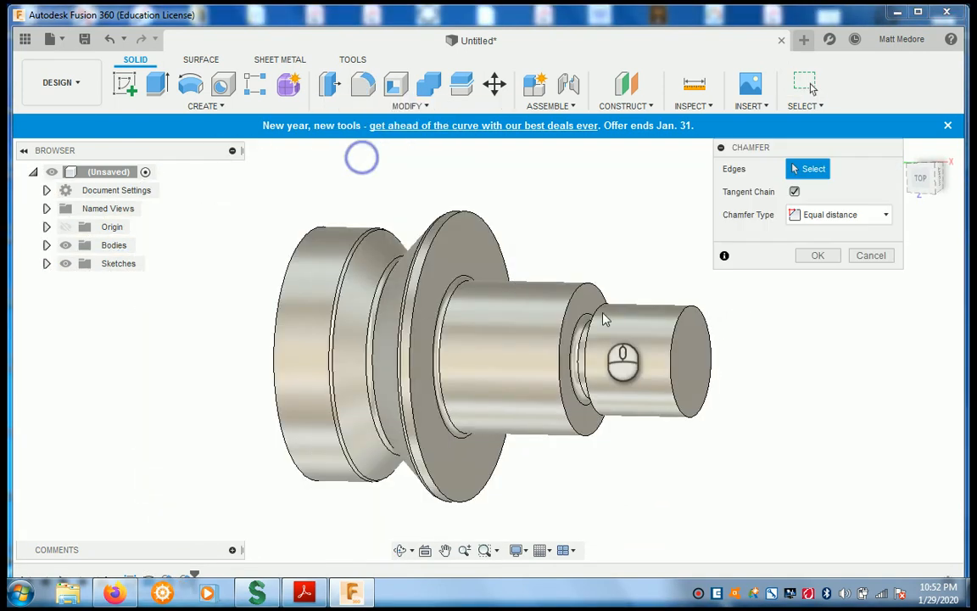
{"action": "left_click", "coordinate": [592, 319]}
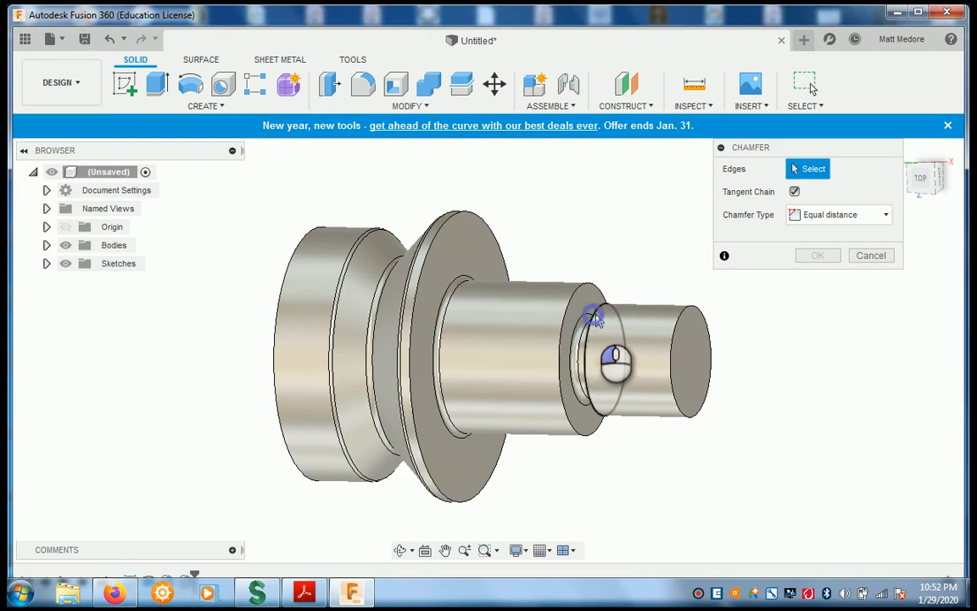
{"action": "left_click", "coordinate": [692, 308]}
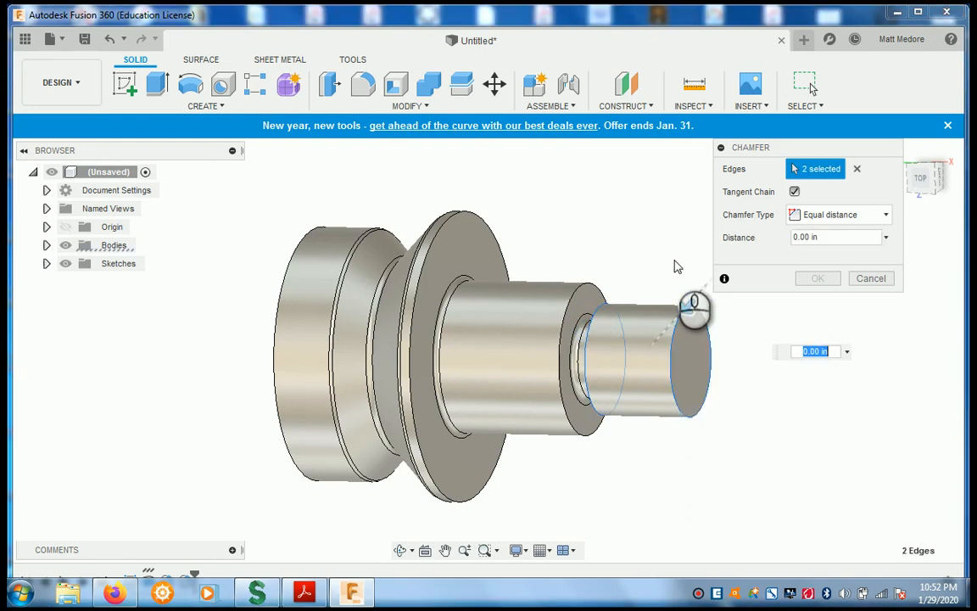
{"action": "type", "text": ".035"}
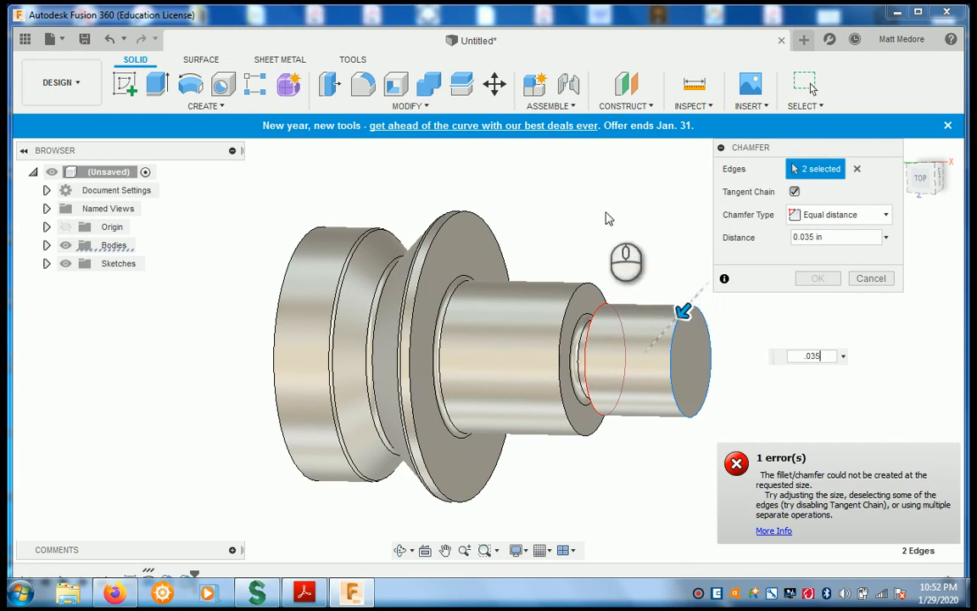
{"action": "middle_click_drag", "start_coordinate": [600, 196], "coordinate": [619, 191], "text": "shift"}
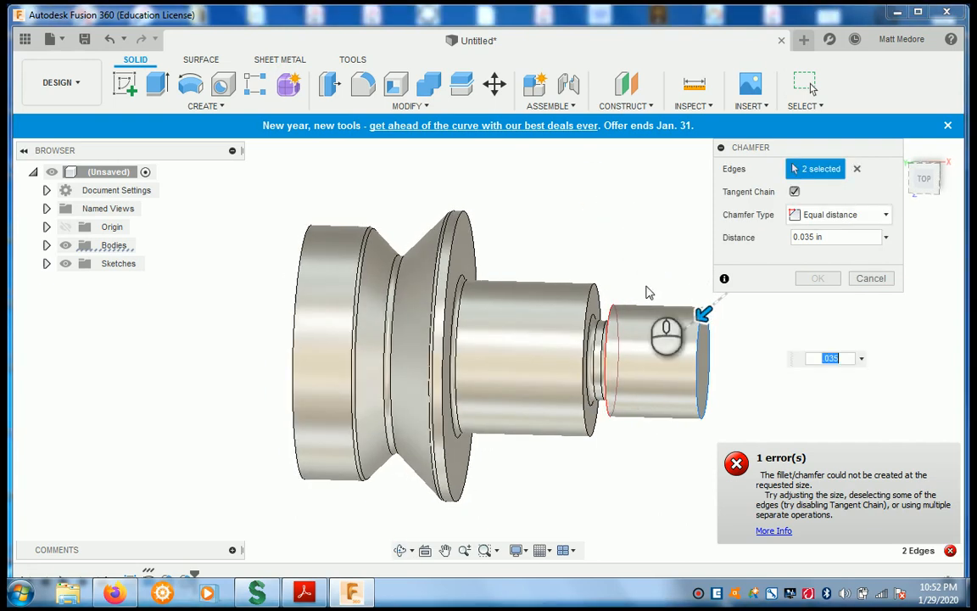
{"action": "scroll", "coordinate": [619, 388], "scroll_direction": "up", "scroll_amount": 2}
{"action": "middle_click_drag", "start_coordinate": [619, 389], "coordinate": [632, 219], "text": "shift"}
Clear the chamfer selection, try the 0.035 in chamfer on only the end step's groove-side edge, and cancel the command.
{"action": "left_click", "coordinate": [856, 170]}
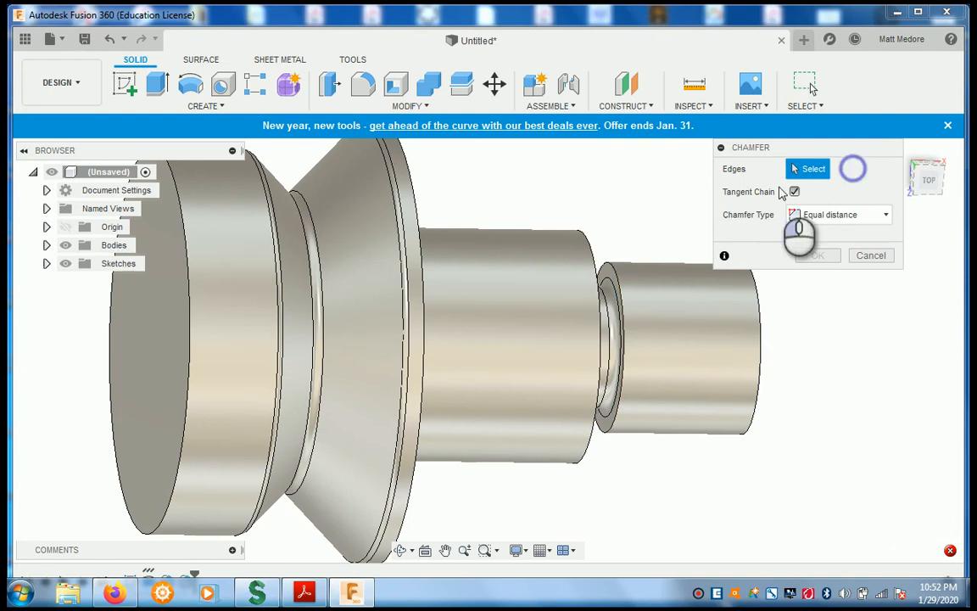
{"action": "left_click", "coordinate": [613, 278]}
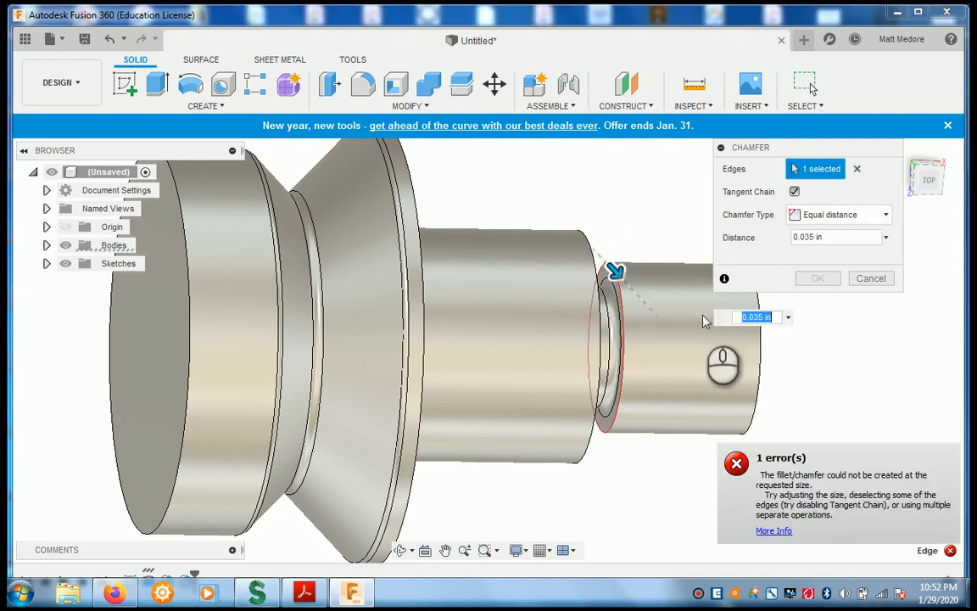
{"action": "middle_click_drag", "start_coordinate": [616, 272], "coordinate": [616, 212], "text": "shift"}
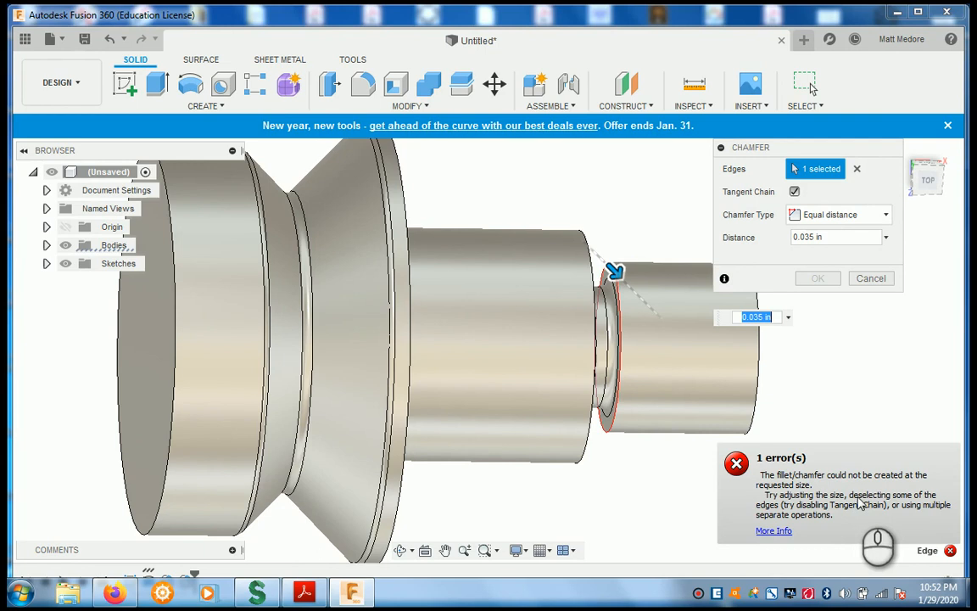
{"action": "left_click", "coordinate": [871, 279]}
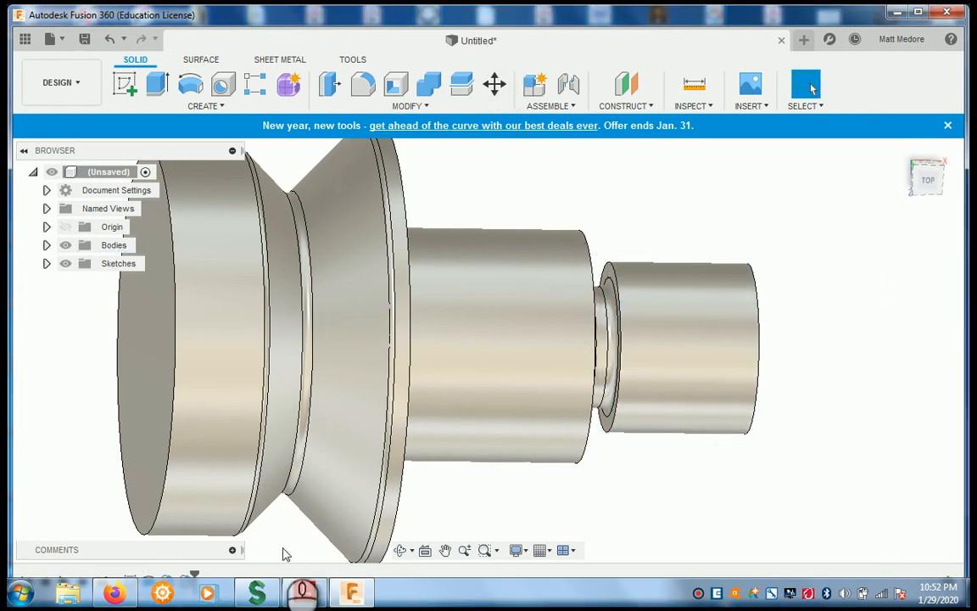
Roll the design history back before the narrow groove's fillet and chamfer both outer edges of the end step by 0.035 in.
{"action": "left_click", "coordinate": [188, 573]}
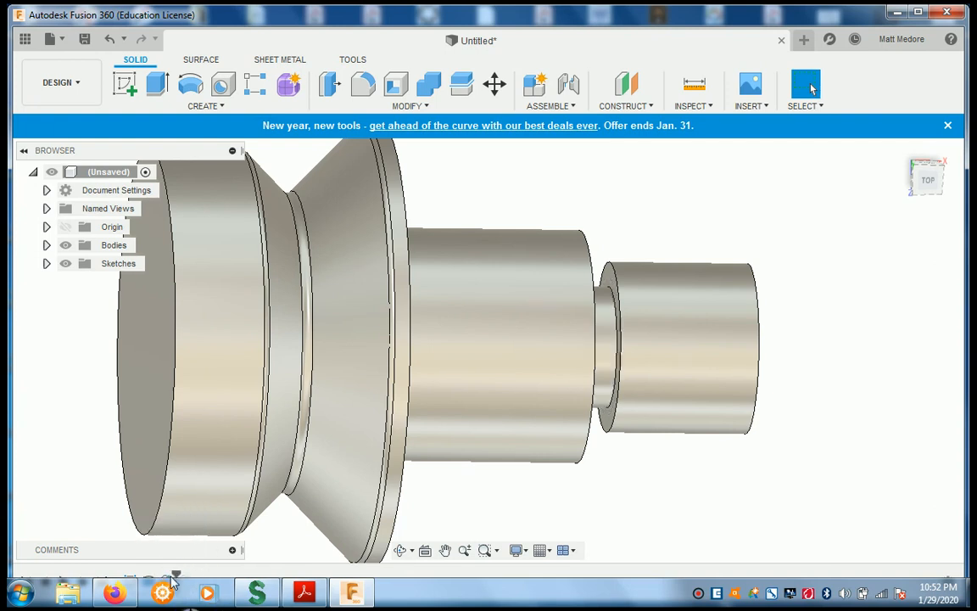
{"action": "left_click", "coordinate": [620, 495]}
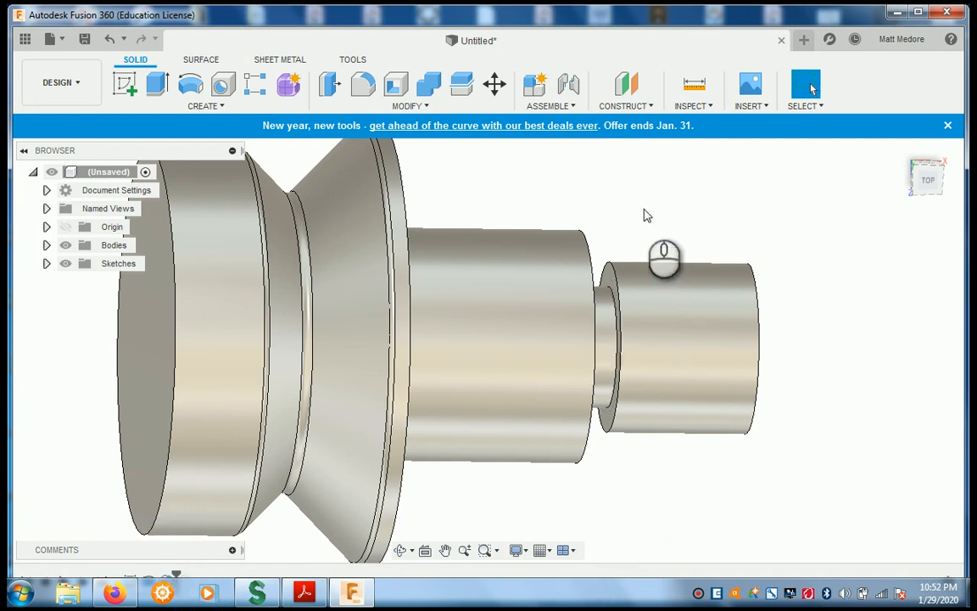
{"action": "left_click", "coordinate": [408, 106]}
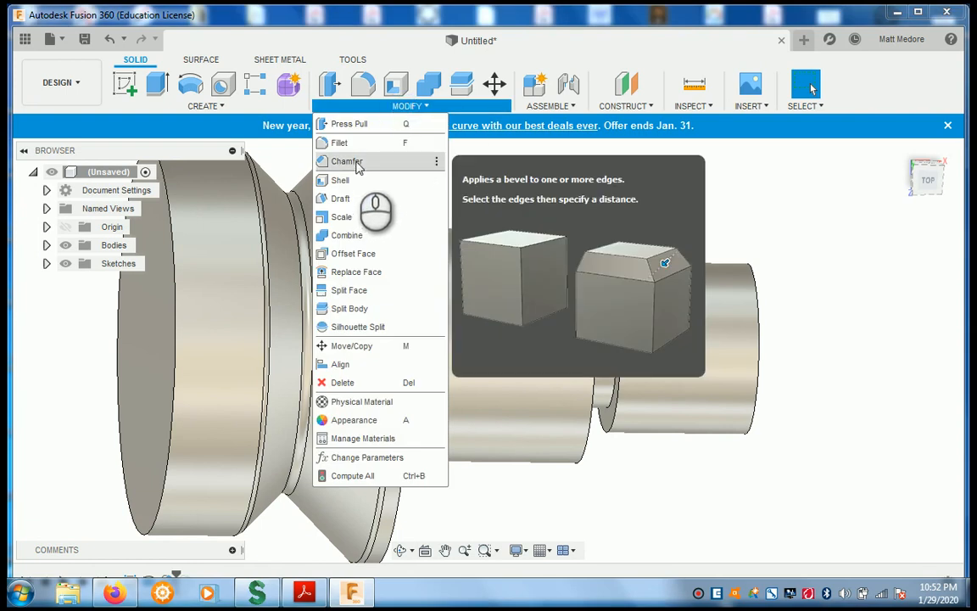
{"action": "left_click", "coordinate": [354, 165]}
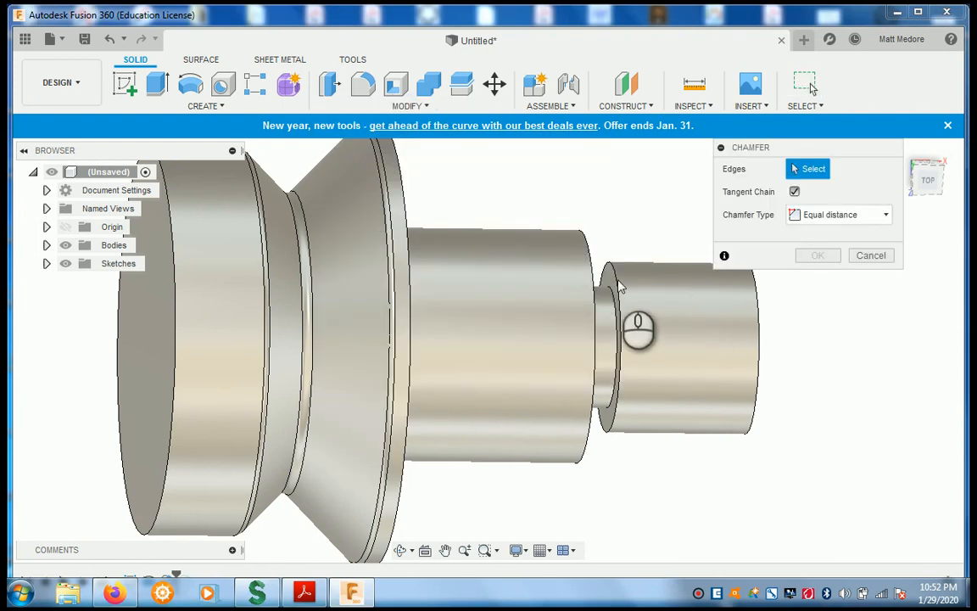
{"action": "left_click", "coordinate": [616, 280]}
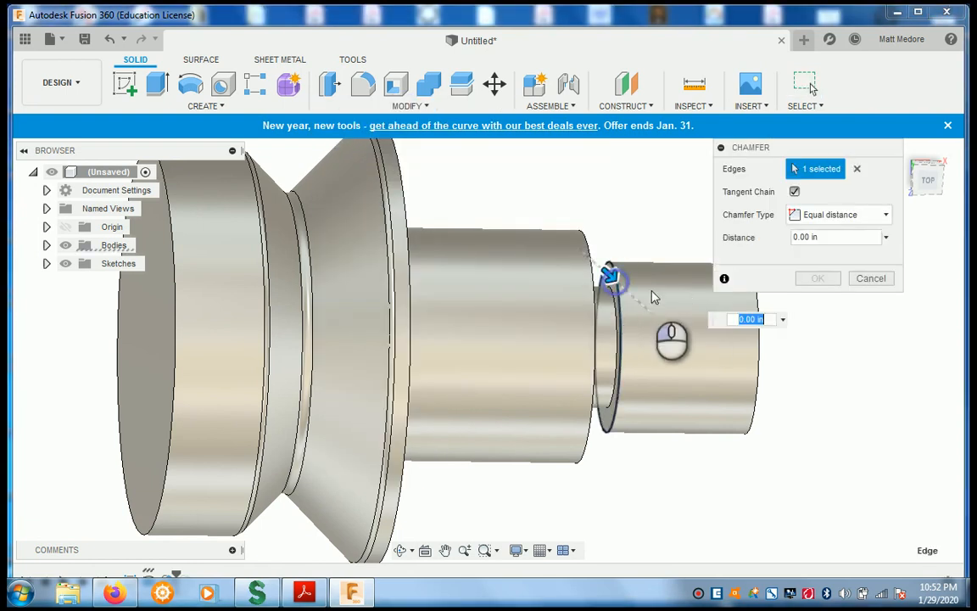
{"action": "left_click", "coordinate": [759, 365]}
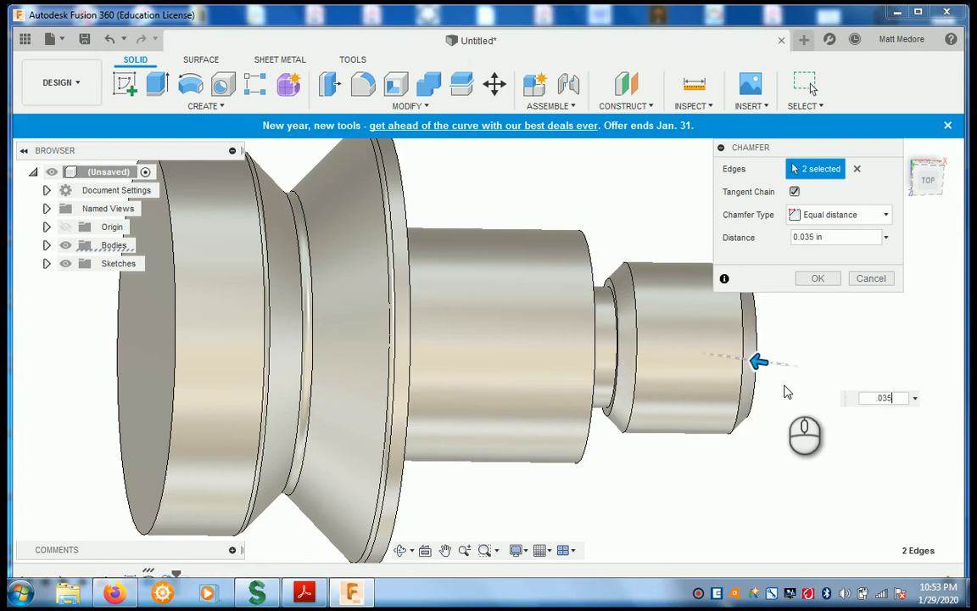
{"action": "key", "text": "Return"}
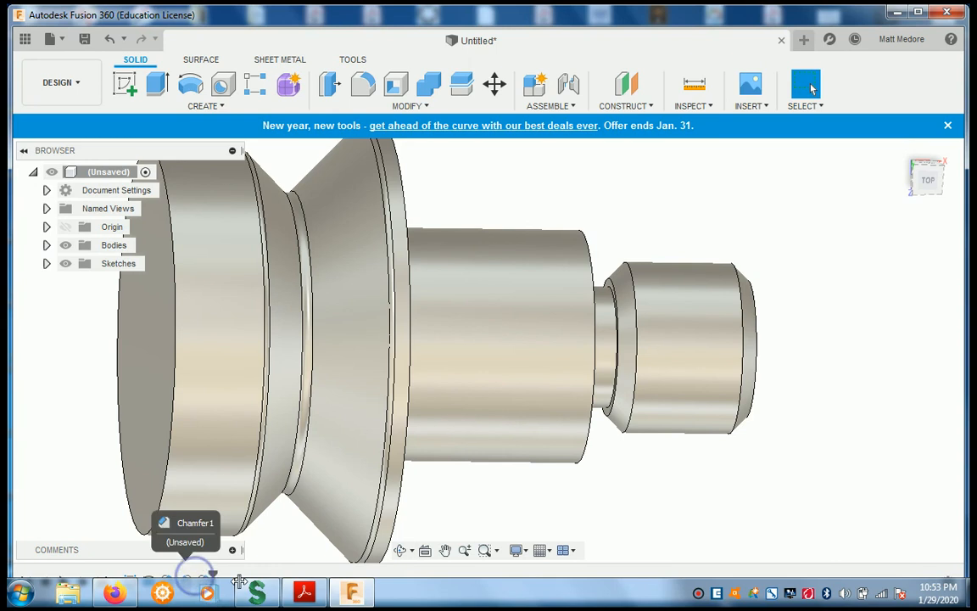
Apply a 0.01 in equal-distance chamfer to the outer edges of the middle shaft's free end, the flange's shaft-side face and the large end face.
{"action": "left_click", "coordinate": [801, 309]}
{"action": "middle_click_drag", "start_coordinate": [802, 315], "coordinate": [805, 240], "text": "shift"}
{"action": "scroll", "coordinate": [813, 251], "scroll_direction": "down", "scroll_amount": 2}
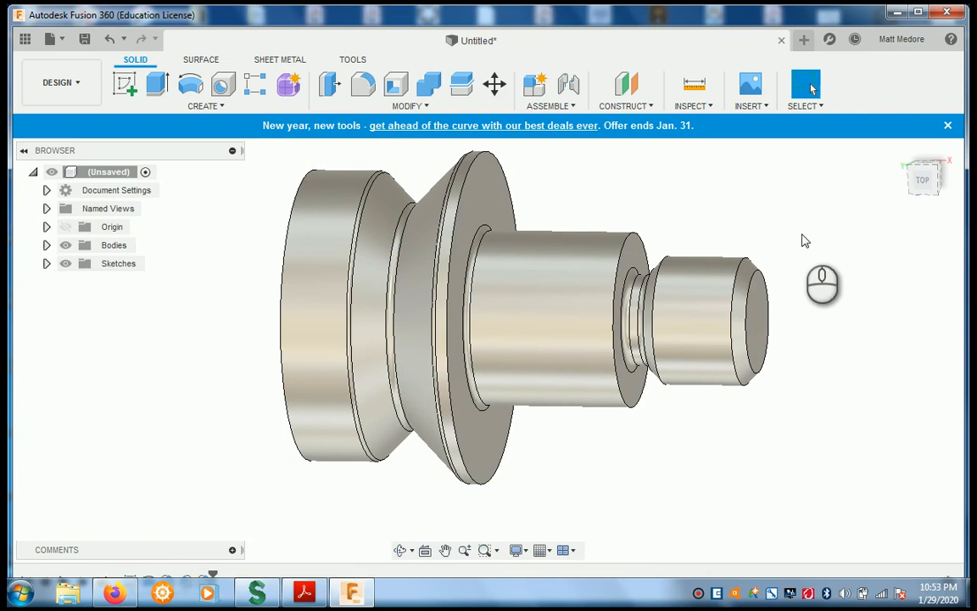
{"action": "right_click", "coordinate": [832, 276]}
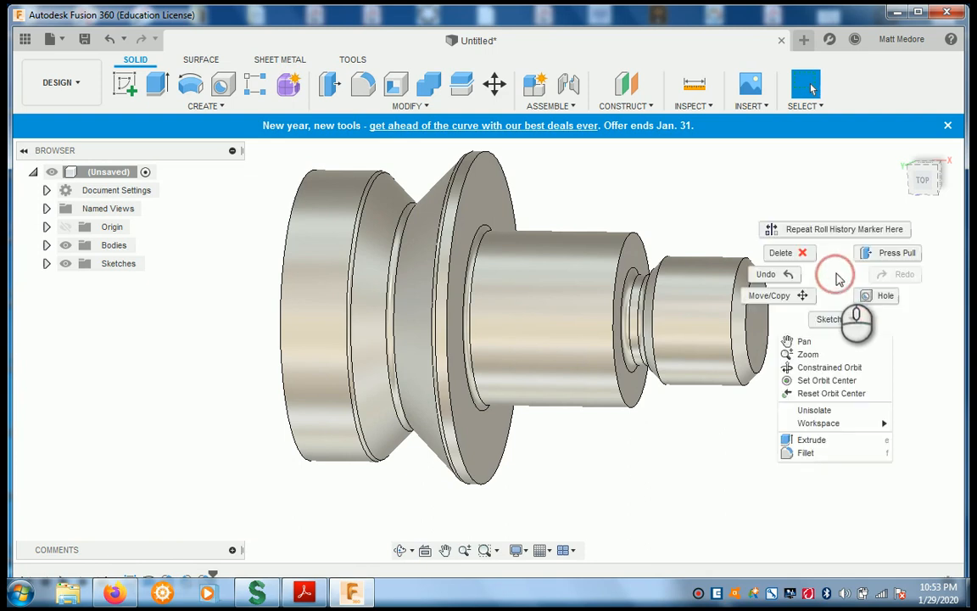
{"action": "left_click", "coordinate": [659, 166]}
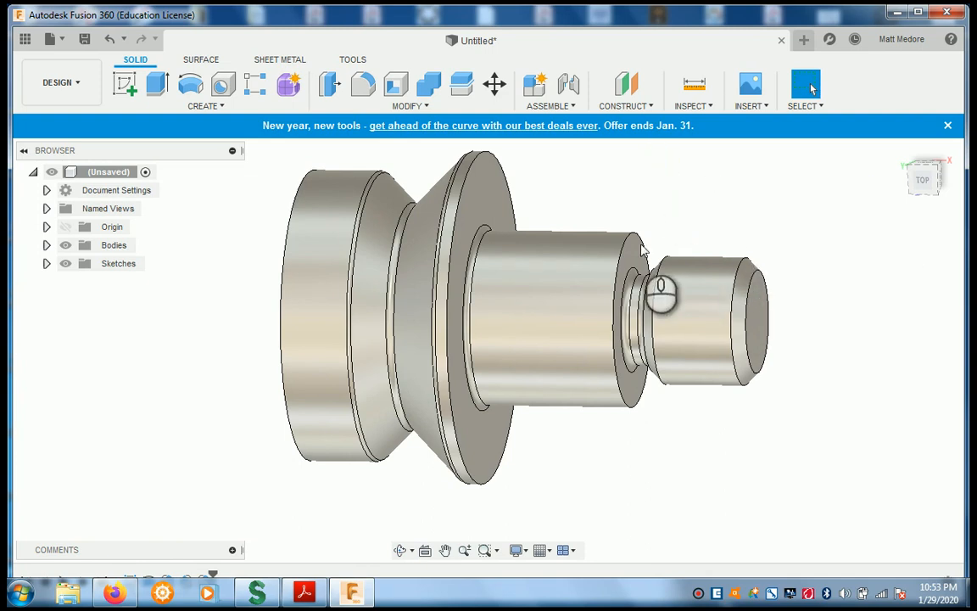
{"action": "left_click", "coordinate": [399, 106]}
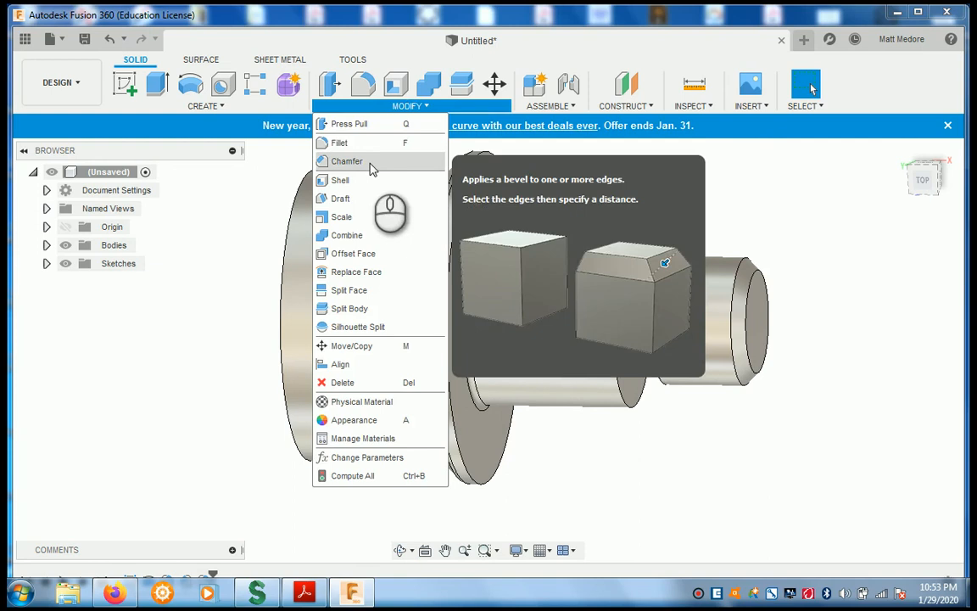
{"action": "left_click", "coordinate": [352, 159]}
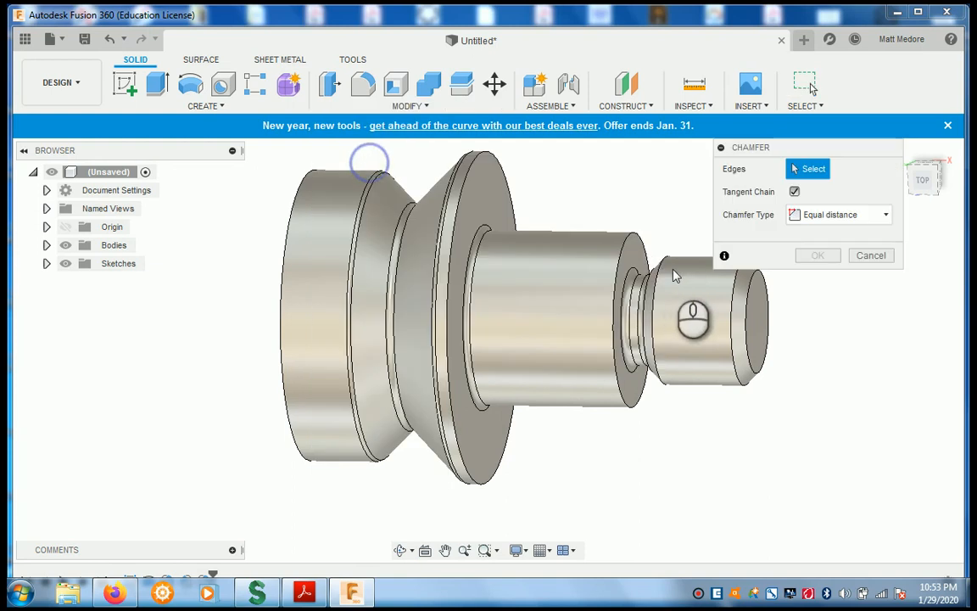
{"action": "left_click", "coordinate": [635, 234]}
{"action": "left_click", "coordinate": [500, 170]}
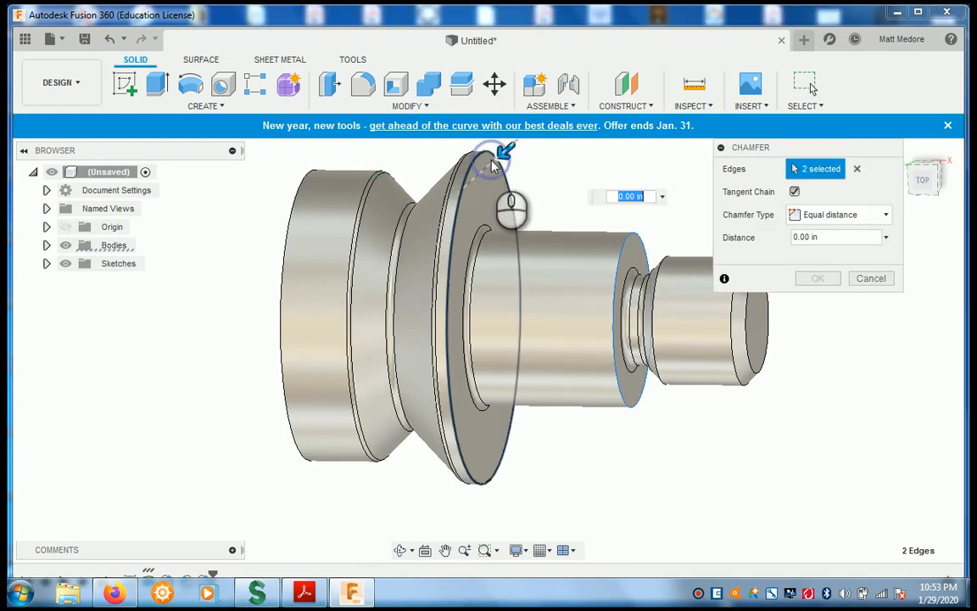
{"action": "left_click", "coordinate": [305, 193]}
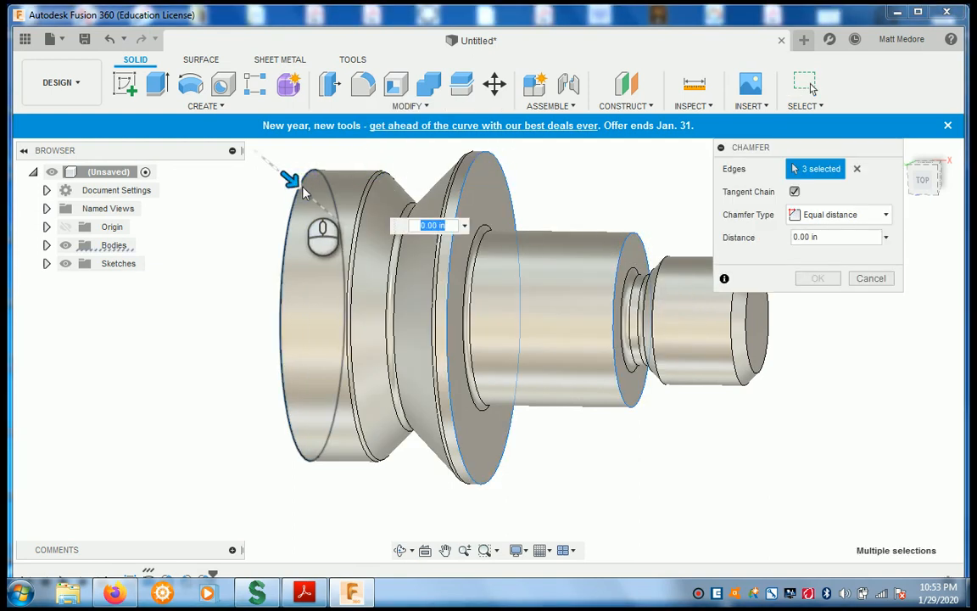
{"action": "type", "text": ".01"}
{"action": "key", "text": "Return"}
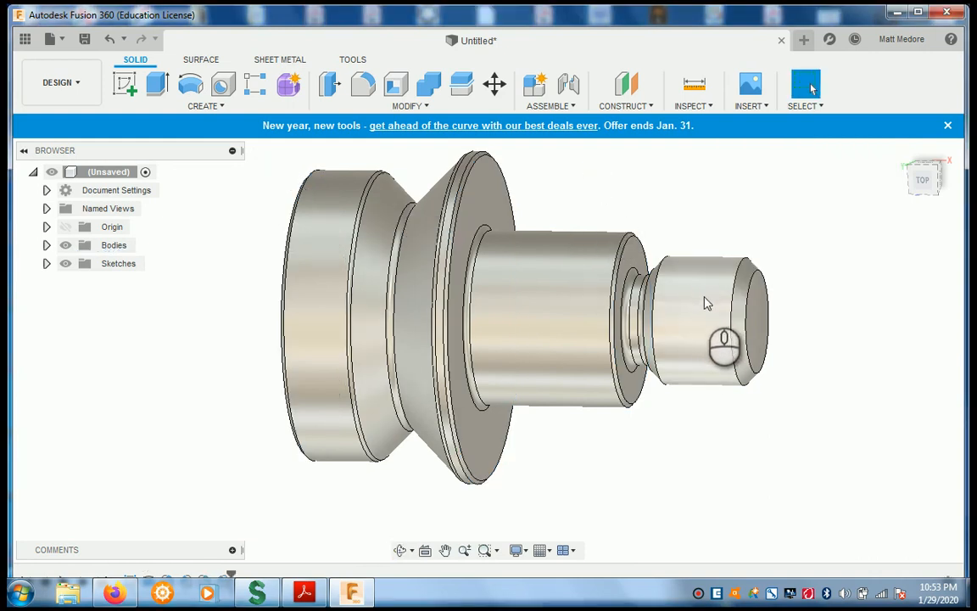
Add a modeled, full-length 3/8-16 UNC class 2A right-hand thread to the small end step's cylindrical face.
{"action": "left_click", "coordinate": [226, 113]}
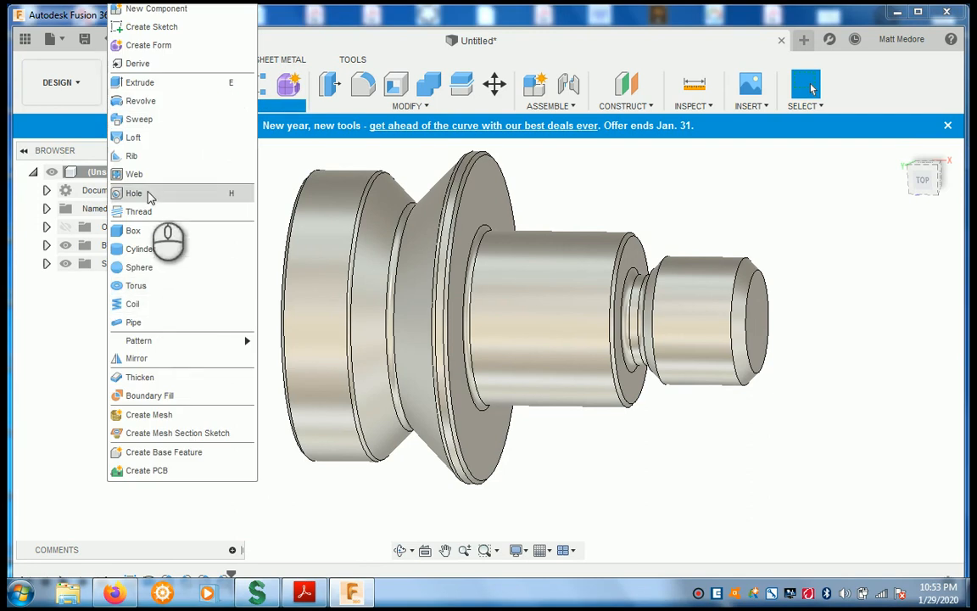
{"action": "left_click", "coordinate": [140, 212]}
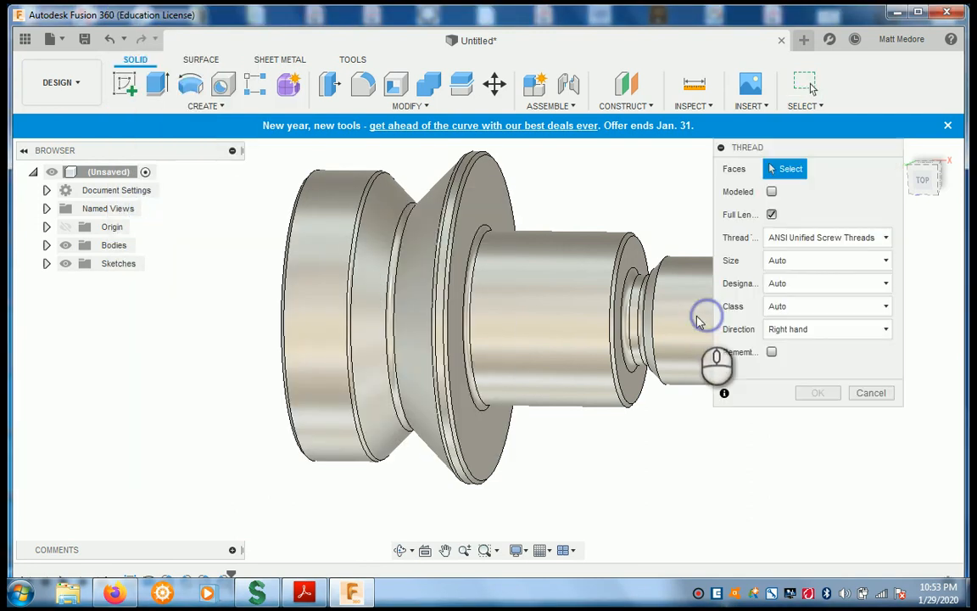
{"action": "left_click", "coordinate": [694, 317]}
{"action": "left_click_drag", "start_coordinate": [770, 149], "coordinate": [155, 219]}
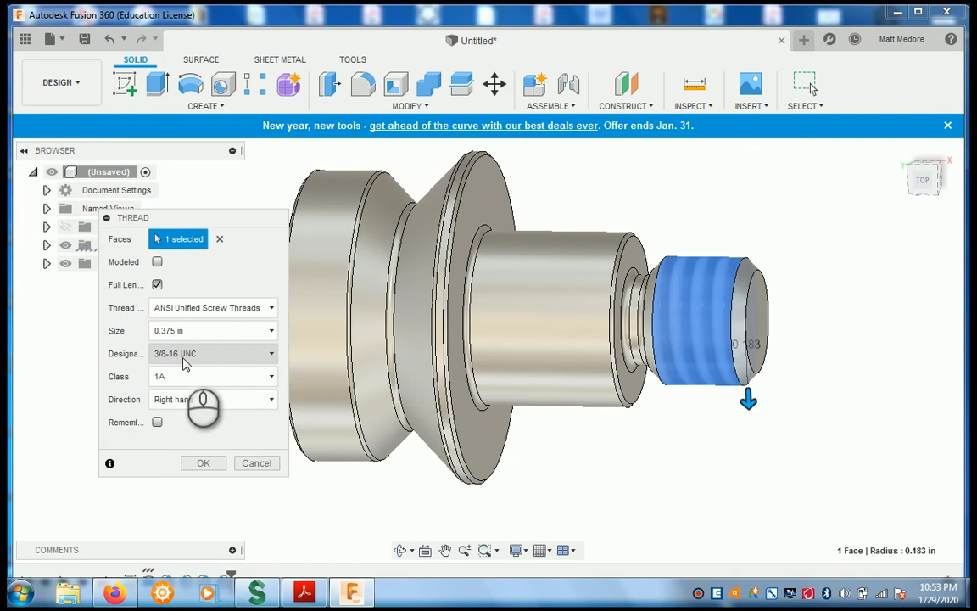
{"action": "left_click", "coordinate": [178, 377]}
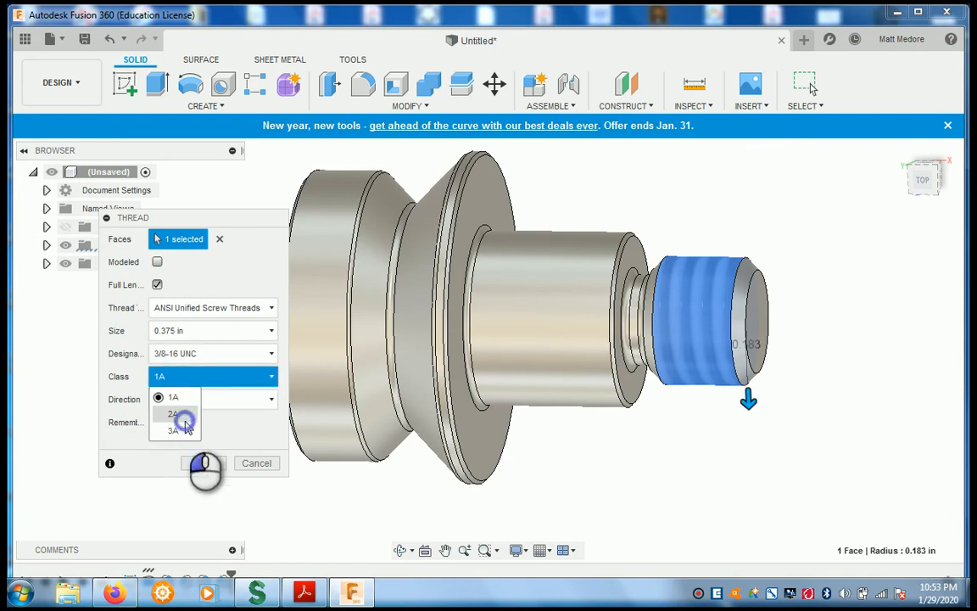
{"action": "left_click", "coordinate": [178, 414]}
{"action": "left_click", "coordinate": [157, 262]}
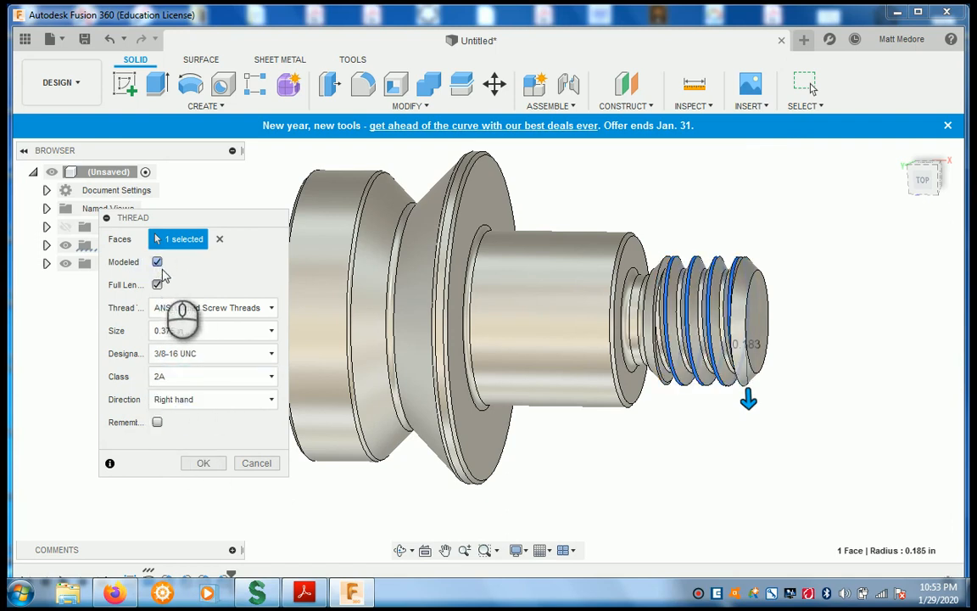
{"action": "left_click", "coordinate": [208, 464]}
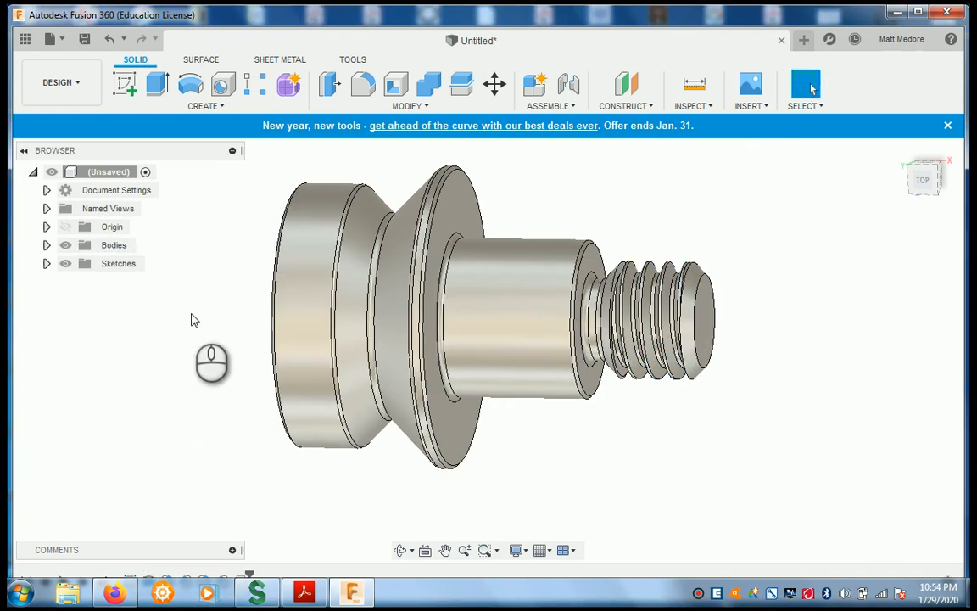
Show the origin geometry and place a tapped hole at the origin point in the centre of the large end face.
{"action": "middle_click_drag", "start_coordinate": [214, 342], "coordinate": [315, 401], "text": "shift"}
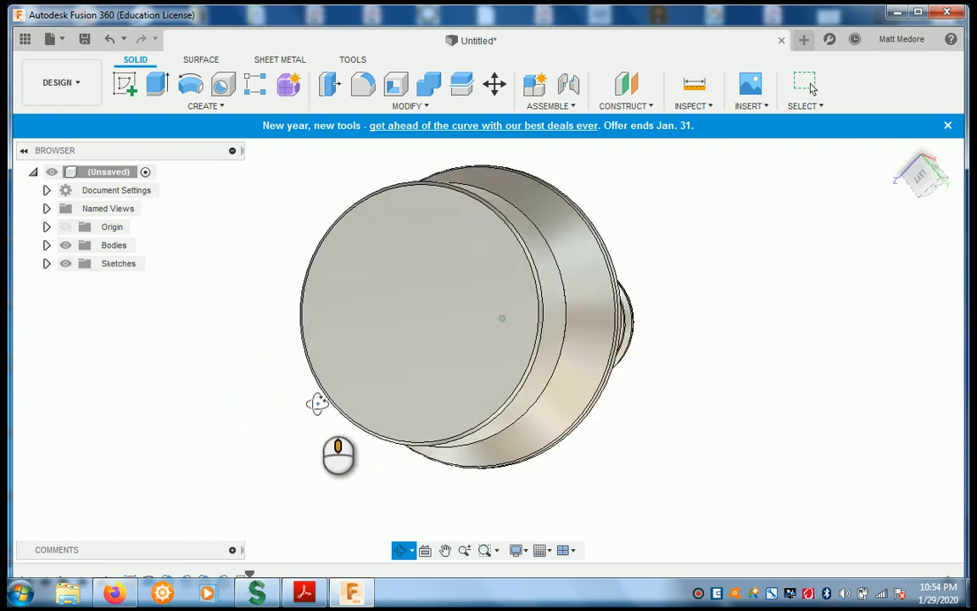
{"action": "mouse_move", "coordinate": [318, 404]}
{"action": "middle_mouse_down", "text": "shift"}
{"action": "mouse_move", "coordinate": [286, 410]}
{"action": "mouse_move", "coordinate": [305, 410]}
{"action": "middle_mouse_up", "text": "shift"}
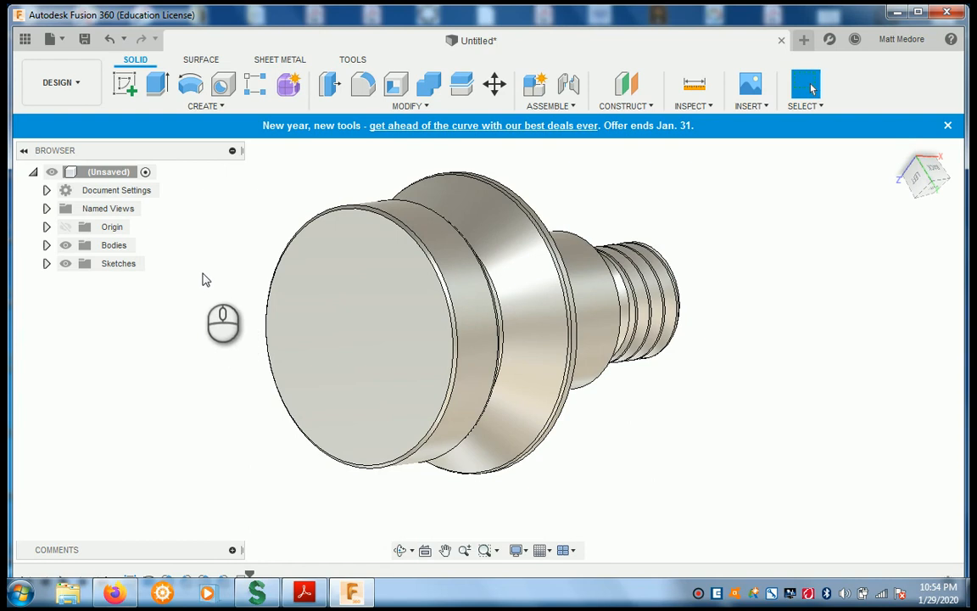
{"action": "left_click", "coordinate": [66, 226]}
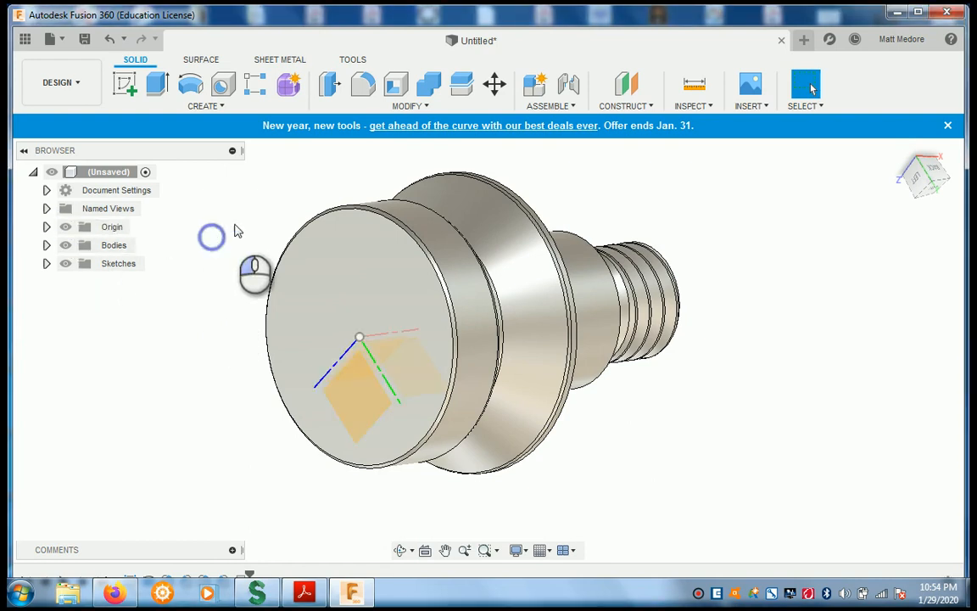
{"action": "left_click", "coordinate": [225, 85]}
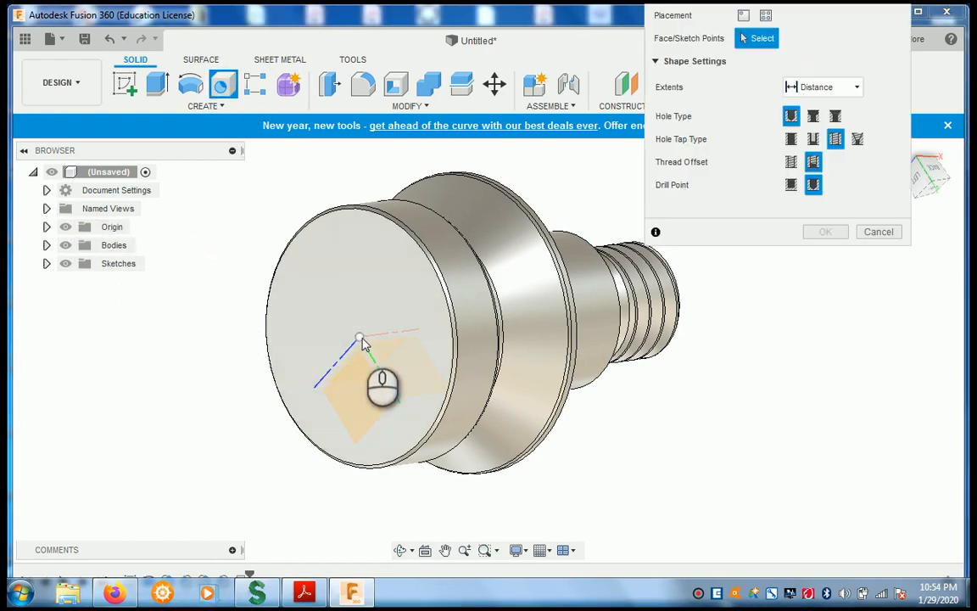
{"action": "left_click", "coordinate": [427, 390]}
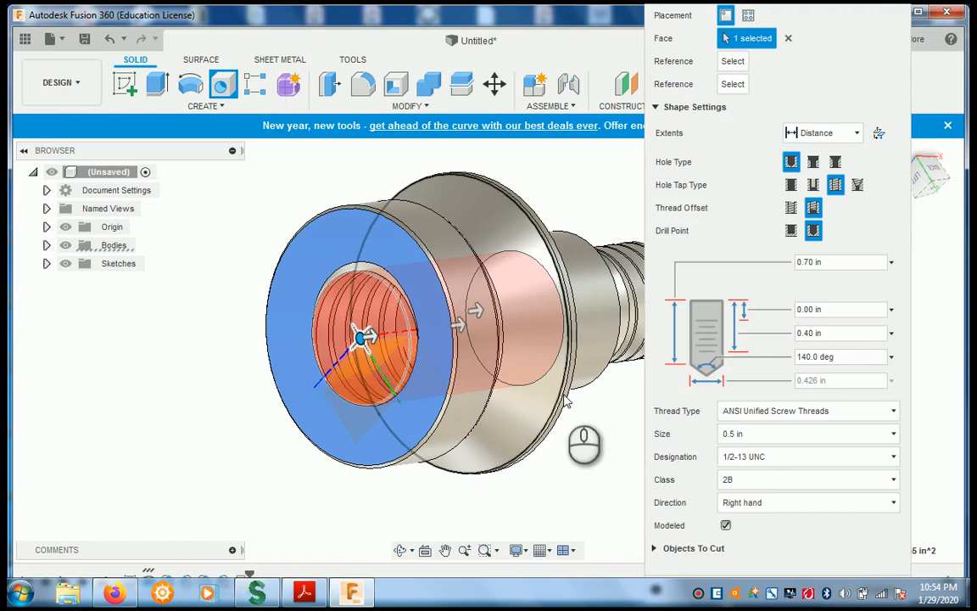
{"action": "middle_click_drag", "start_coordinate": [611, 410], "coordinate": [606, 417], "text": "shift"}
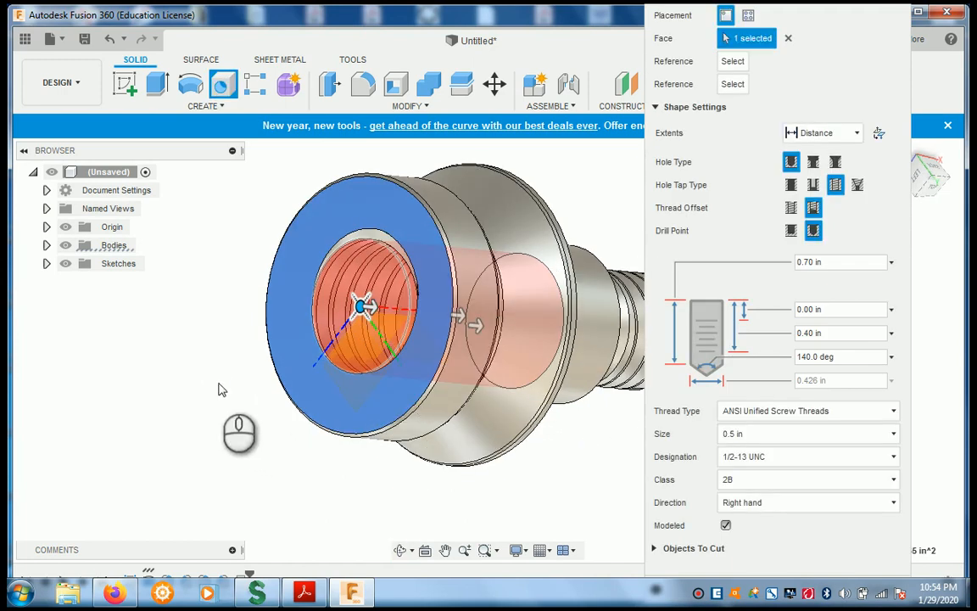
{"action": "mouse_move", "coordinate": [218, 389]}
{"action": "middle_mouse_down", "text": "shift"}
{"action": "mouse_move", "coordinate": [207, 381]}
{"action": "mouse_move", "coordinate": [218, 384]}
{"action": "middle_mouse_up", "text": "shift"}
{"action": "scroll", "coordinate": [222, 385], "scroll_direction": "down", "scroll_amount": 3}
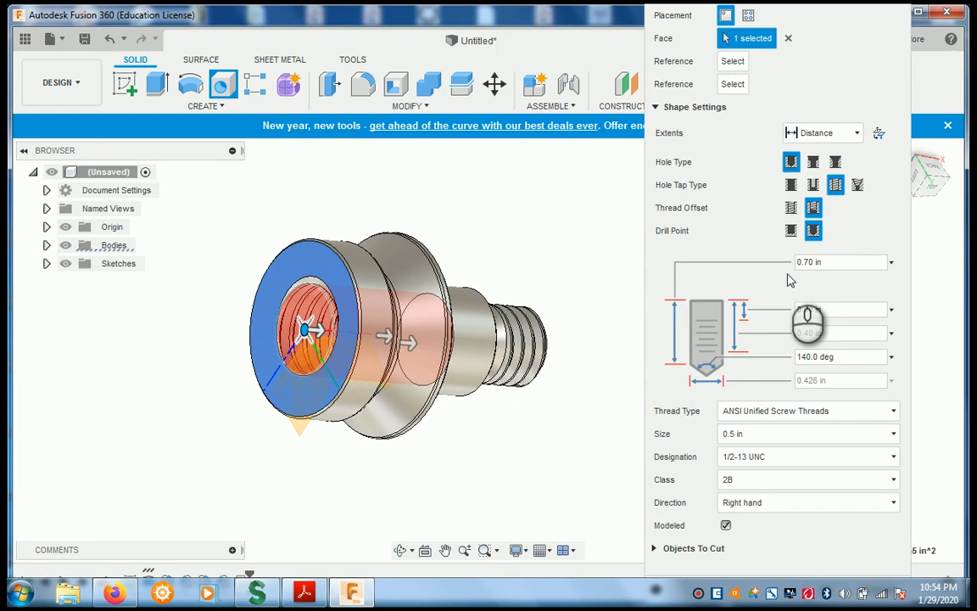
Create the tapped hole 0.6 in deep with a 0.350 in thread depth and a modeled 3/8-16 UNC class 2B thread.
{"action": "left_click", "coordinate": [810, 262]}
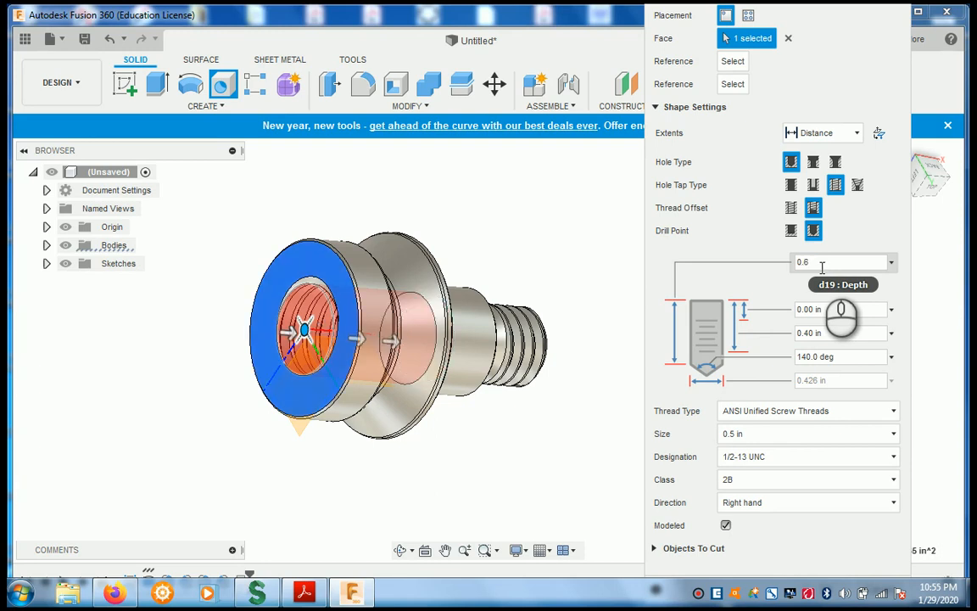
{"action": "left_click", "coordinate": [827, 334]}
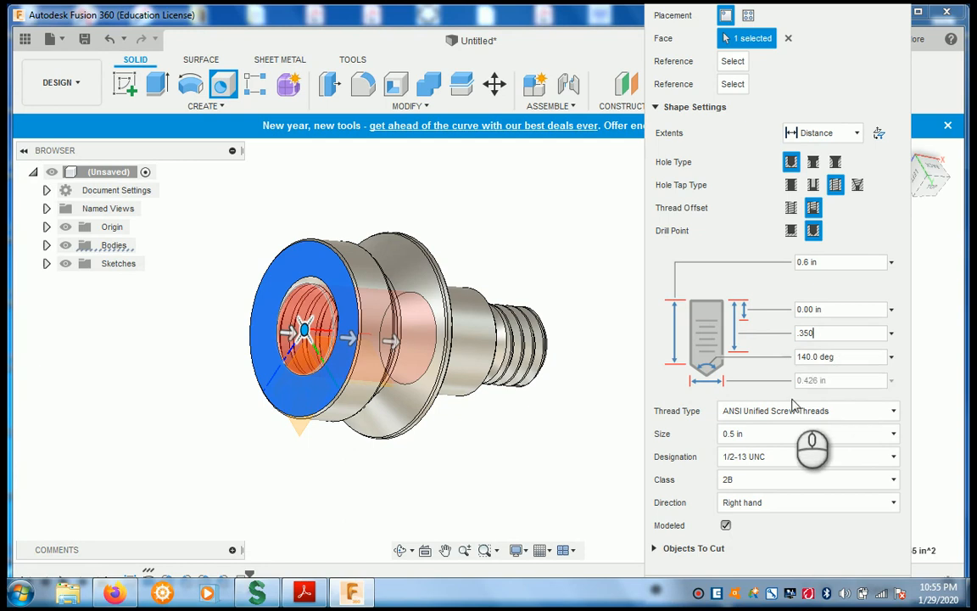
{"action": "left_click", "coordinate": [758, 437]}
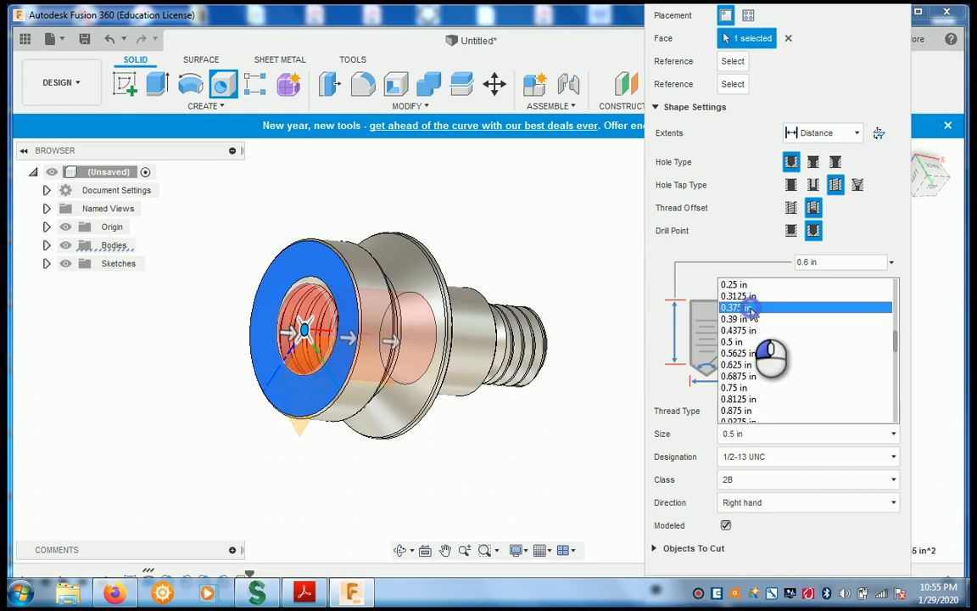
{"action": "left_click", "coordinate": [751, 308]}
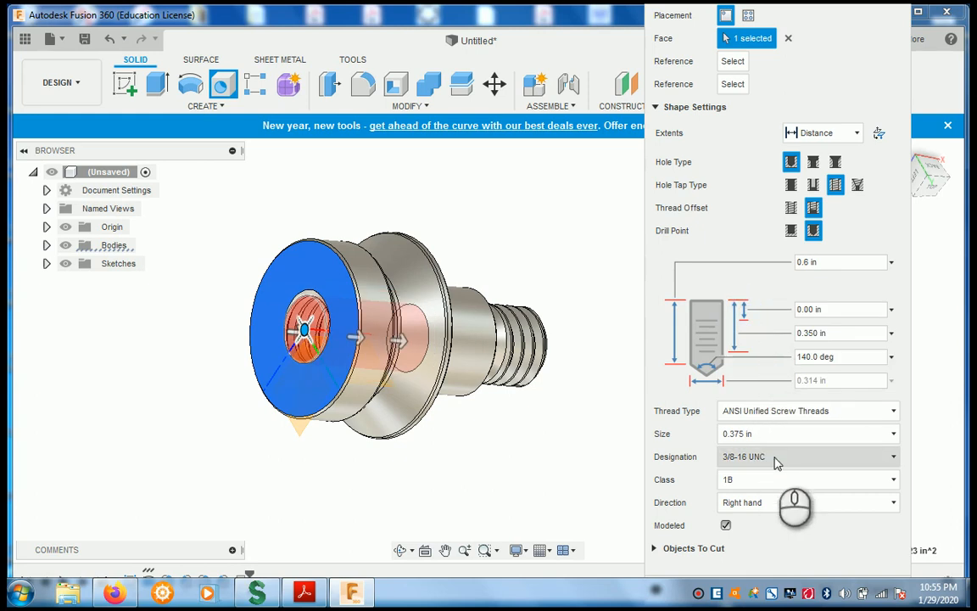
{"action": "left_click", "coordinate": [765, 480]}
{"action": "left_click", "coordinate": [752, 518]}
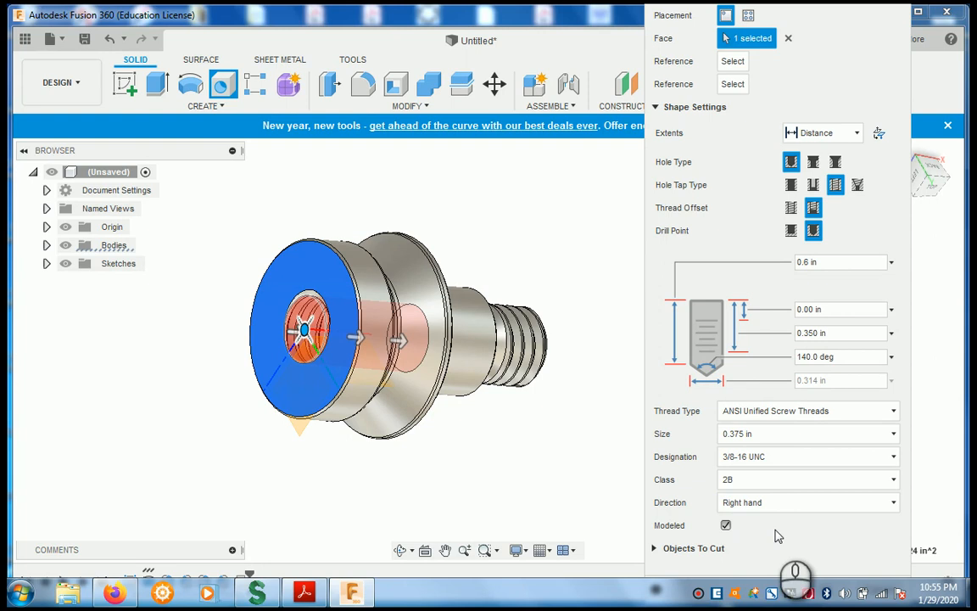
{"action": "key", "text": "Return"}
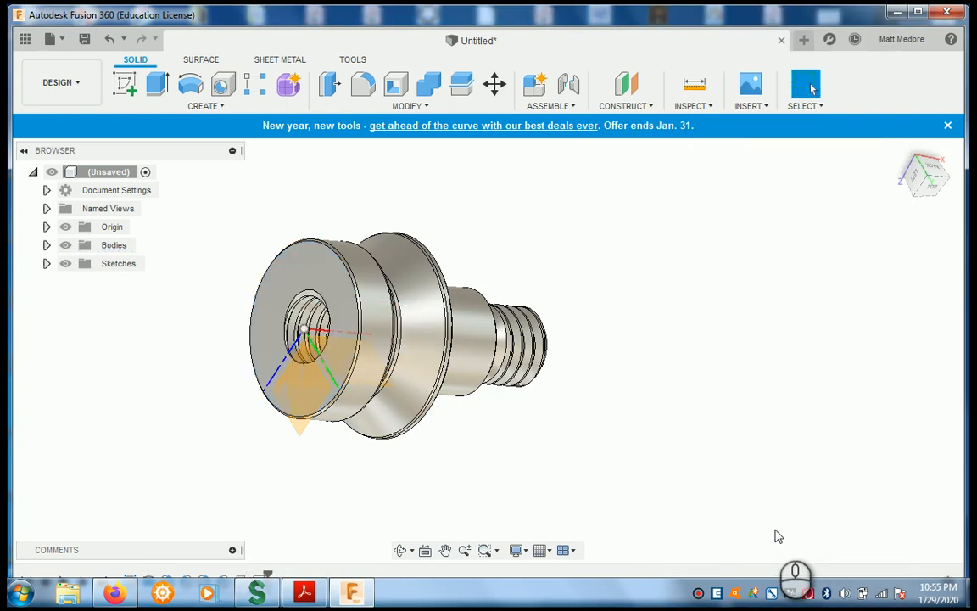
Hide the origin geometry and inspect the tapped hole and the threaded end of the part.
{"action": "left_click", "coordinate": [66, 227]}
{"action": "middle_click_drag", "start_coordinate": [257, 194], "coordinate": [354, 350], "text": "shift"}
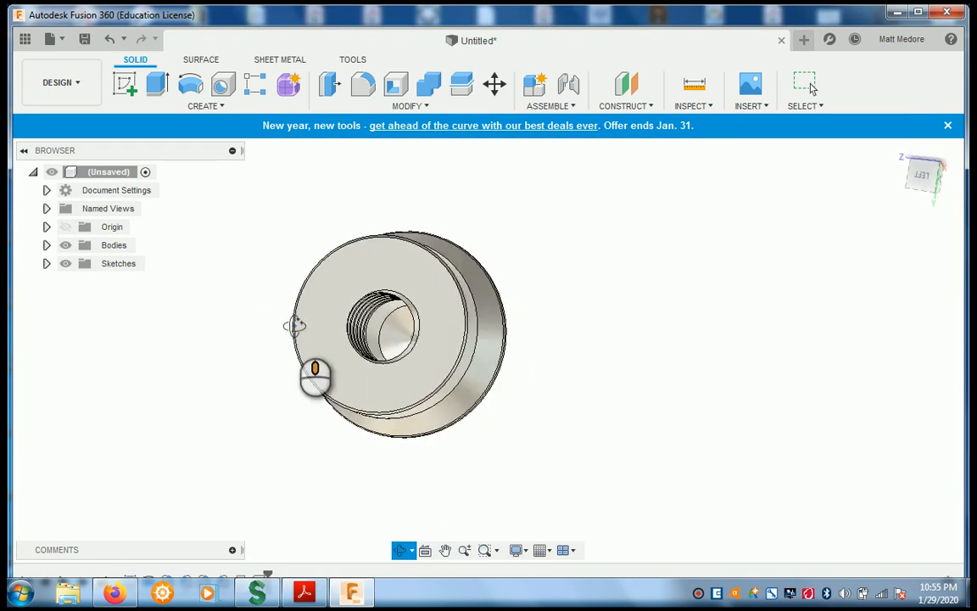
{"action": "middle_click_drag", "start_coordinate": [294, 326], "coordinate": [181, 264], "text": "shift"}
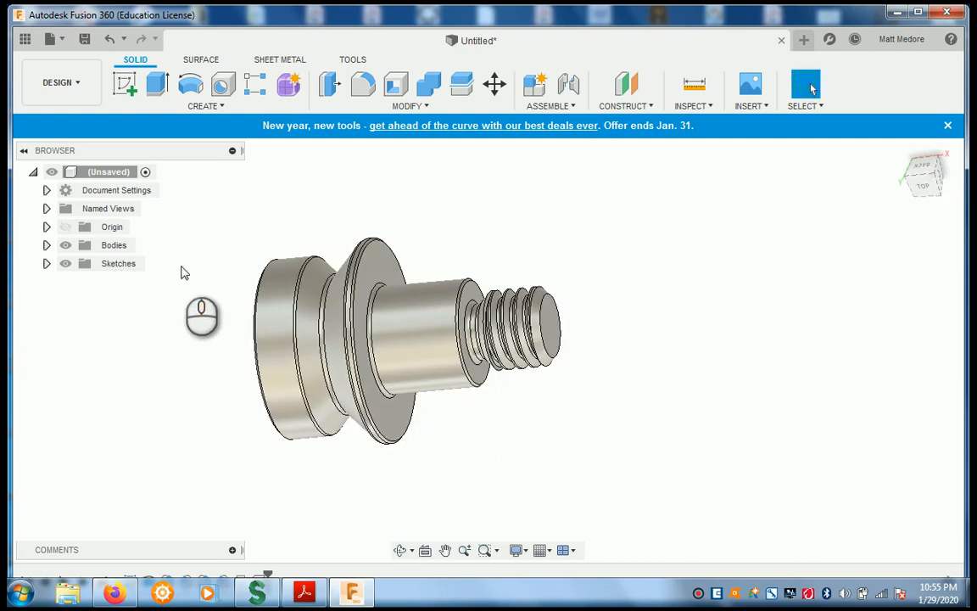